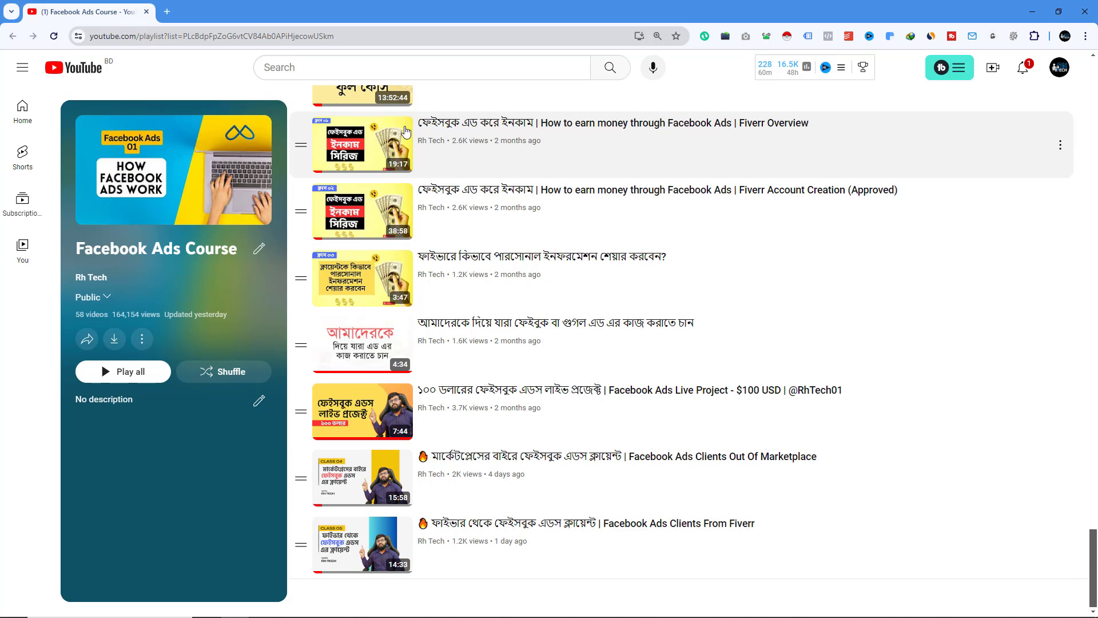
- Open Meta Ads Manager in a new tab by searching for facebook ad manager and following the Meta ads result
{"action": "left_click", "coordinate": [167, 11]}
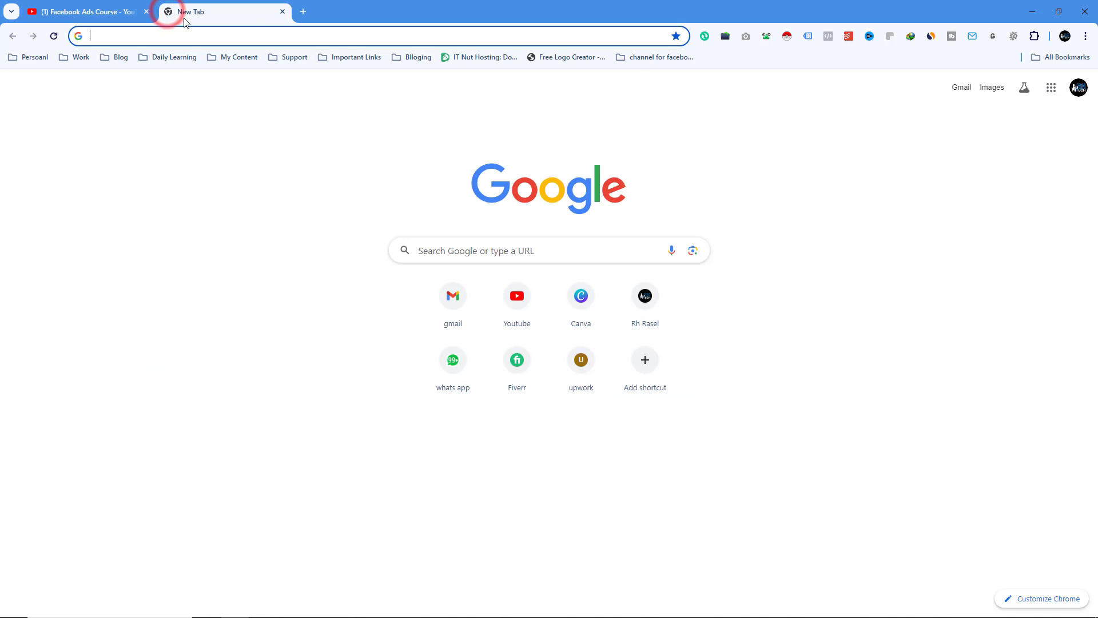
{"action": "type", "text": "faceboo"}
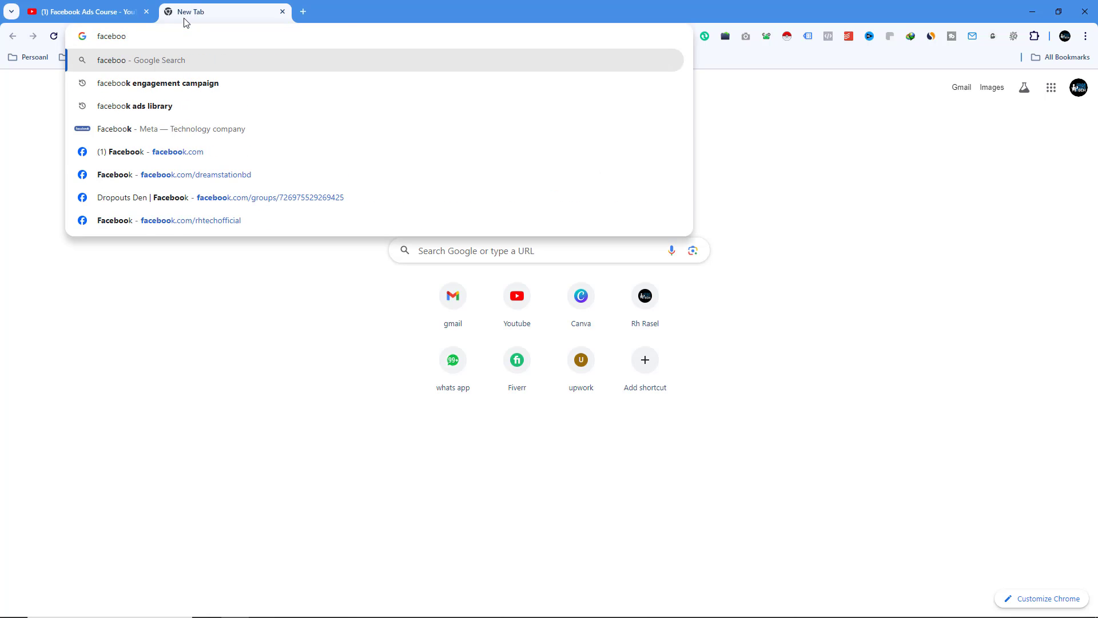
{"action": "type", "text": " k ad "}
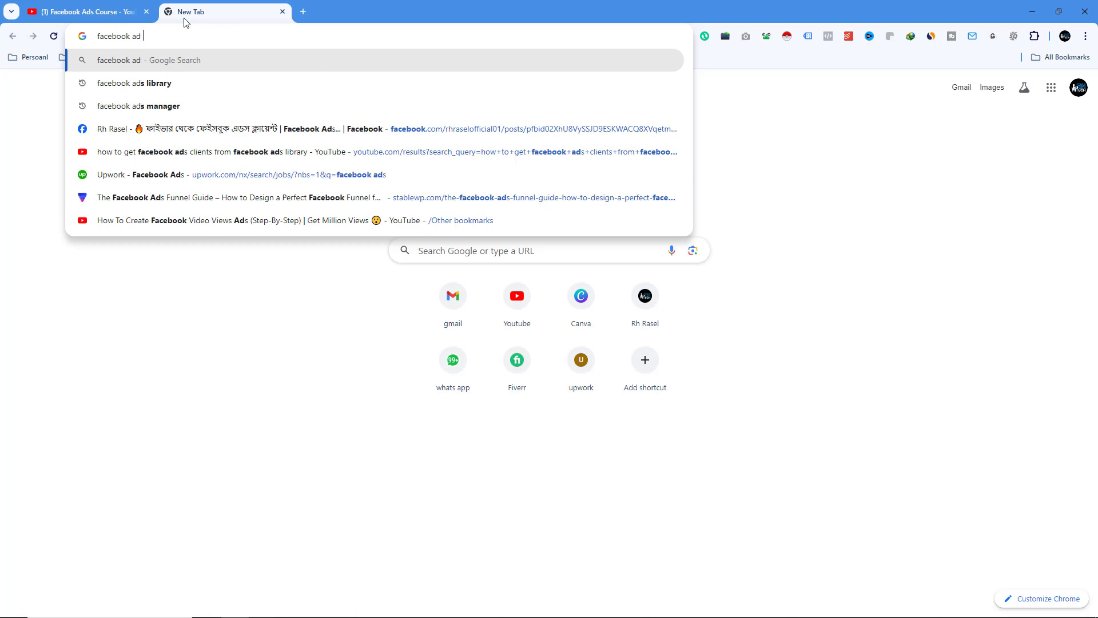
{"action": "type", "text": "n"}
{"action": "key", "text": "BackSpace"}
{"action": "type", "text": "manager"}
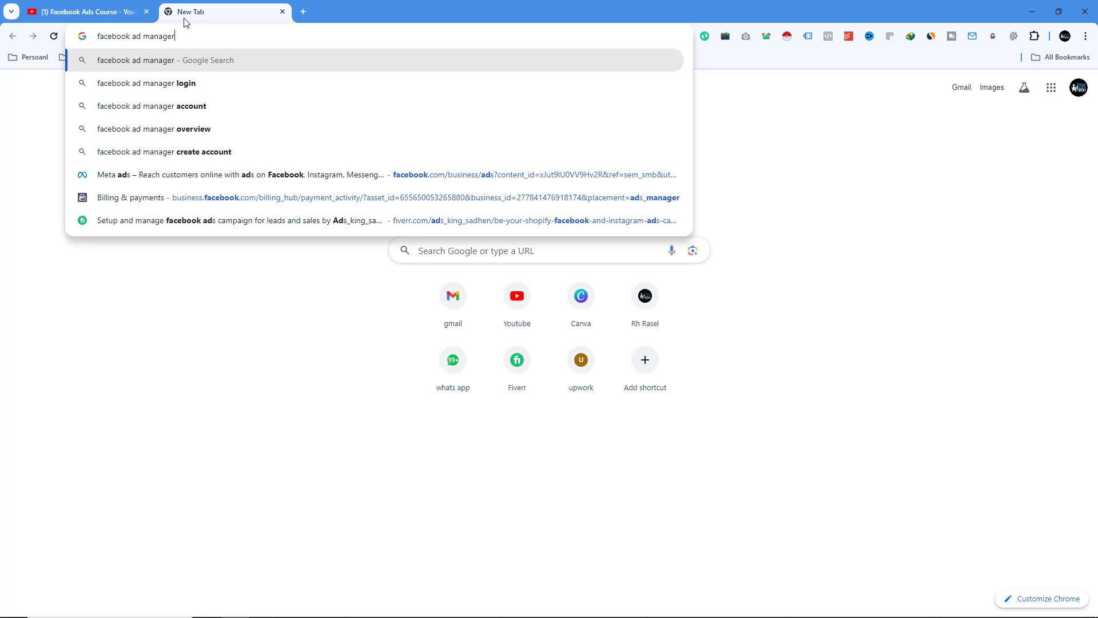
{"action": "key", "text": "Return"}
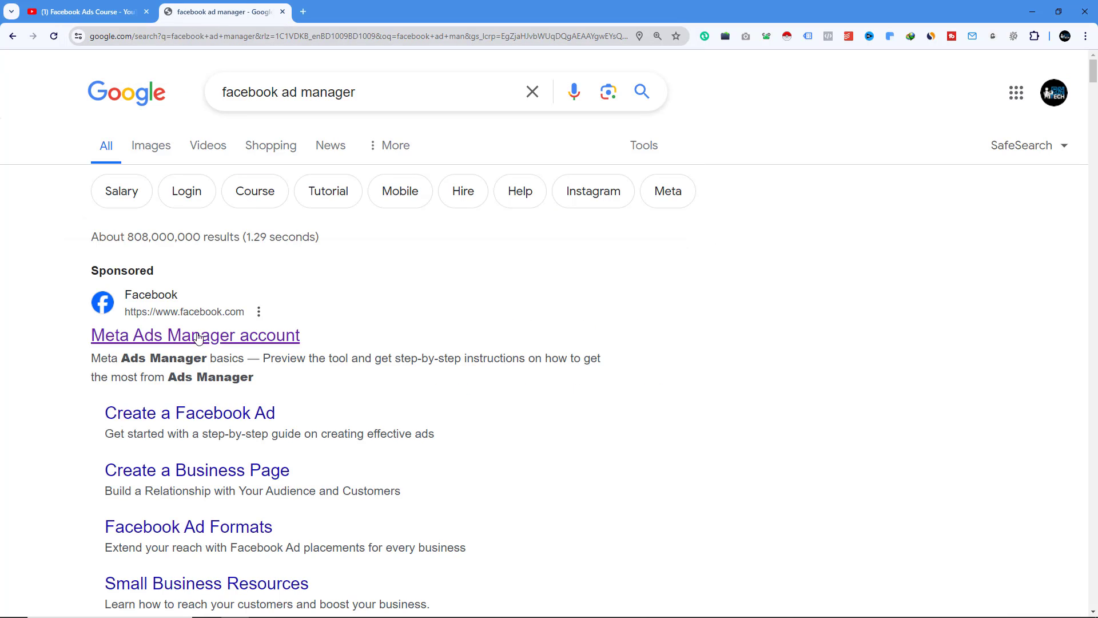
{"action": "left_click", "coordinate": [191, 421]}
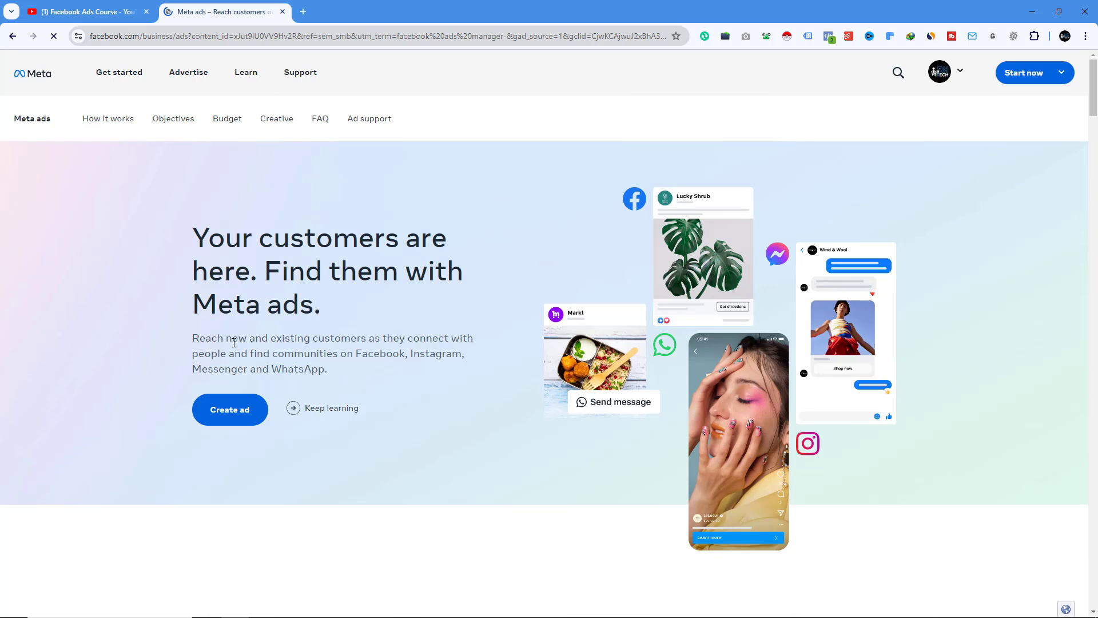
{"action": "left_click", "coordinate": [250, 416]}
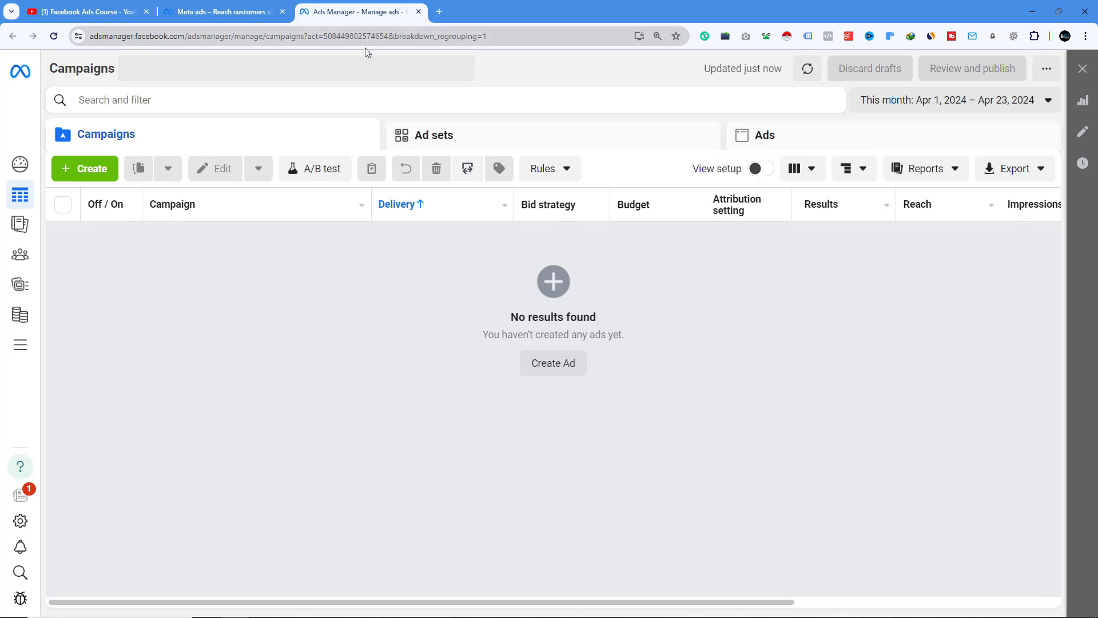
- Switch the account to the Rh Tech business portfolio and start creating a new campaign
{"action": "left_click", "coordinate": [23, 117]}
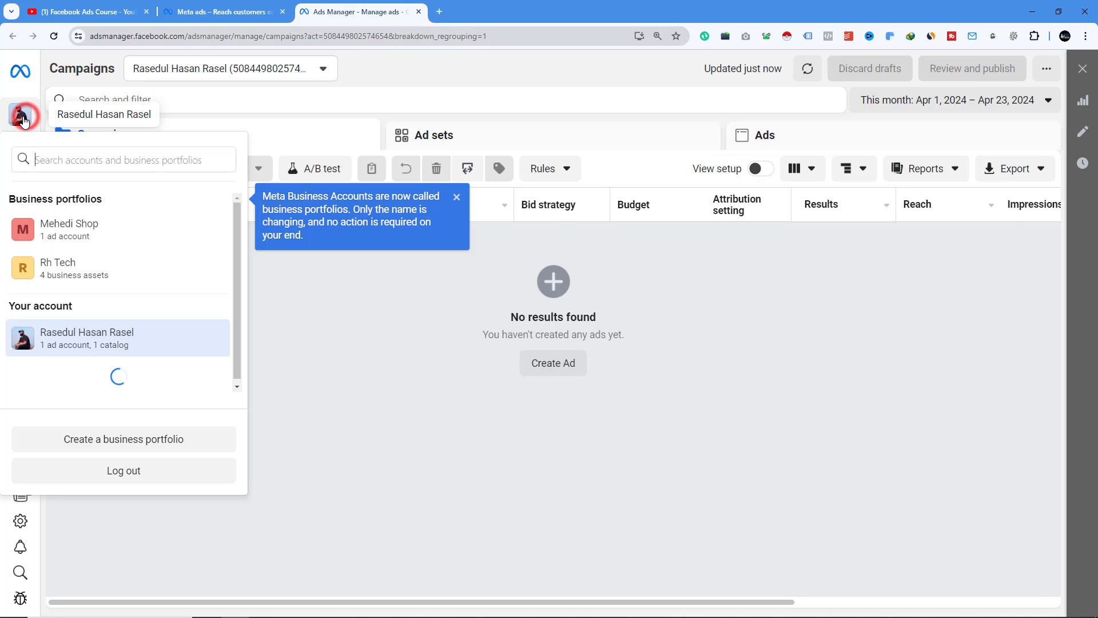
{"action": "left_click", "coordinate": [73, 279]}
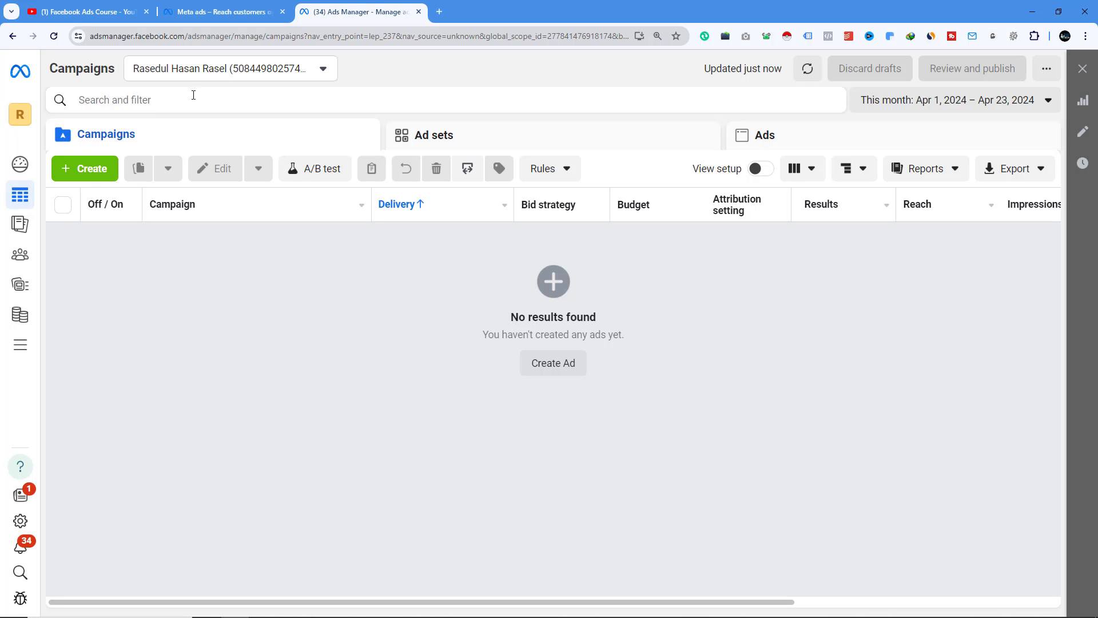
{"action": "left_click", "coordinate": [114, 168]}
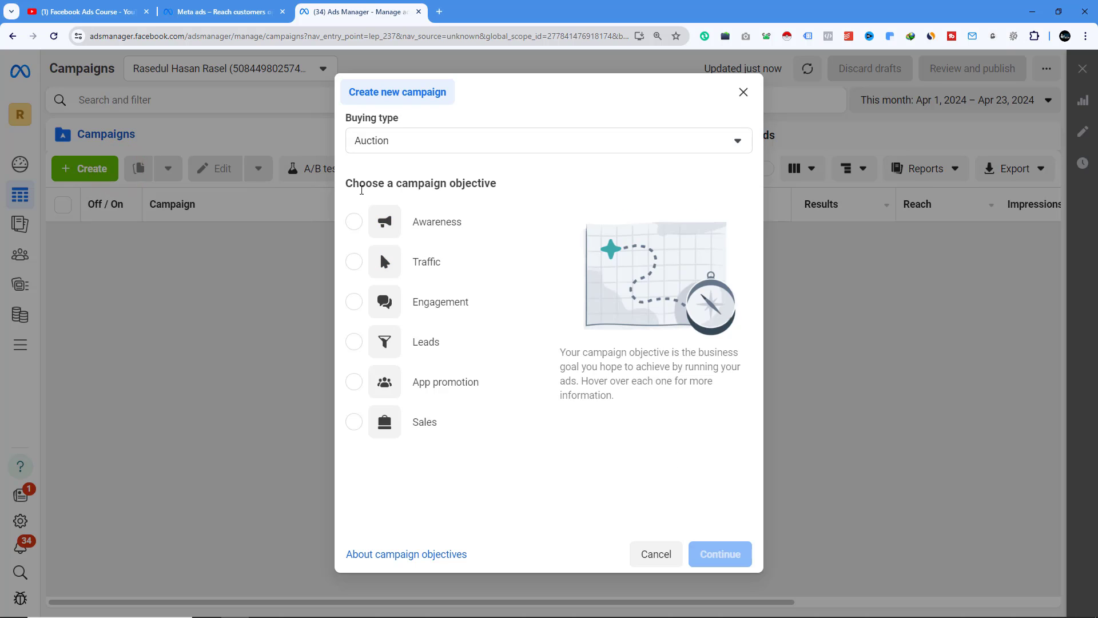
{"action": "left_click", "coordinate": [86, 11]}
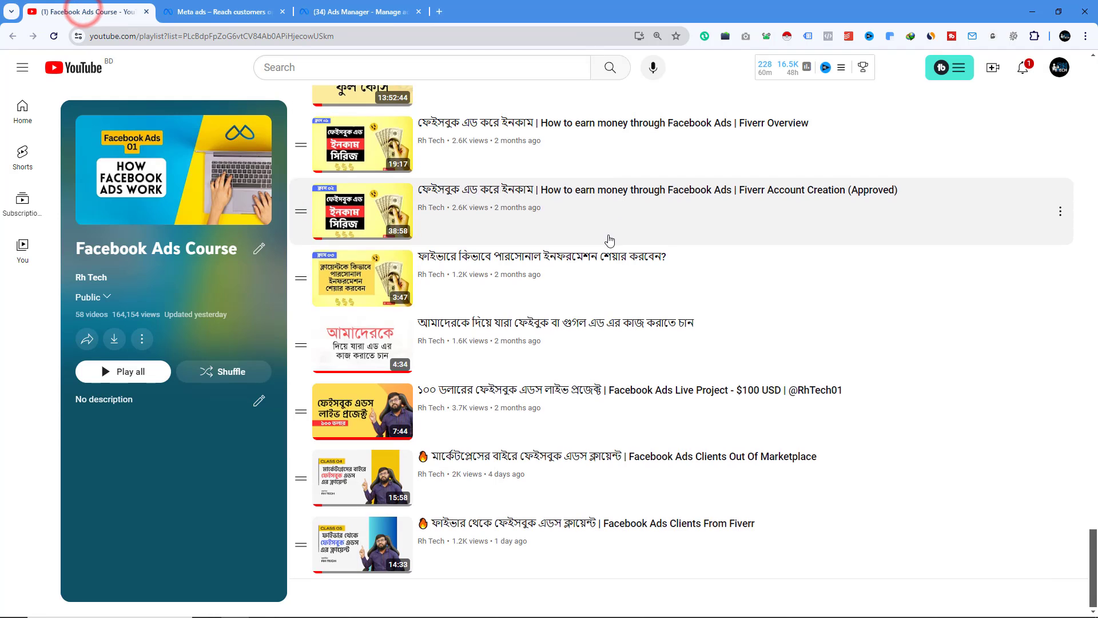
{"action": "scroll", "coordinate": [610, 242], "scroll_direction": "up", "scroll_amount": 5}
{"action": "scroll", "coordinate": [610, 242], "scroll_direction": "up", "scroll_amount": 20}
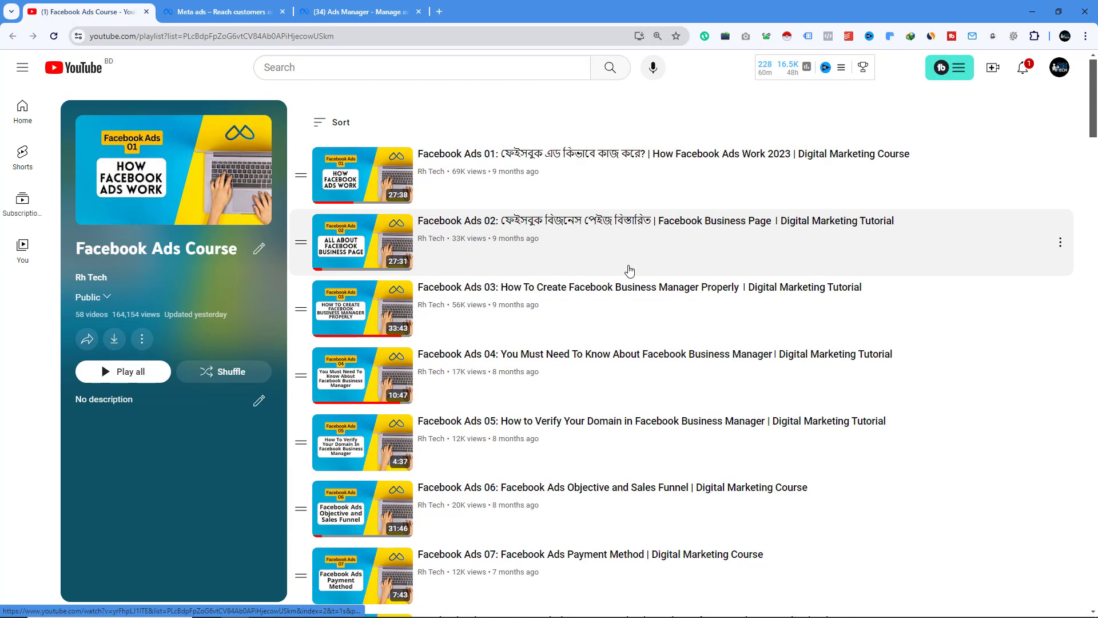
{"action": "left_click", "coordinate": [358, 10]}
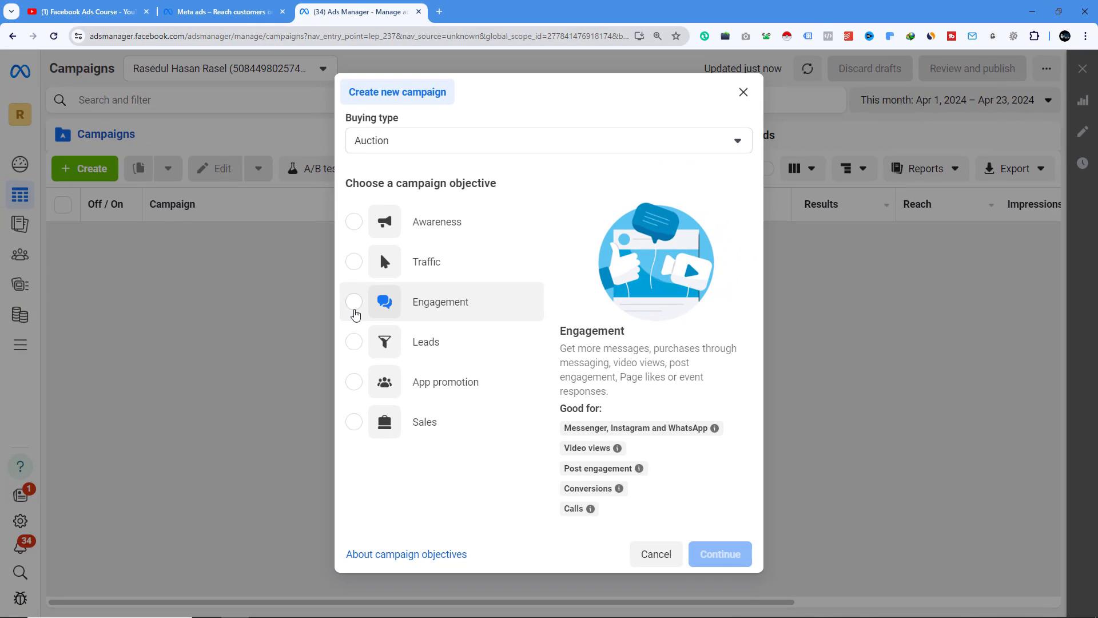
- Choose the Engagement objective and the manual engagement campaign setup
{"action": "left_click", "coordinate": [354, 304]}
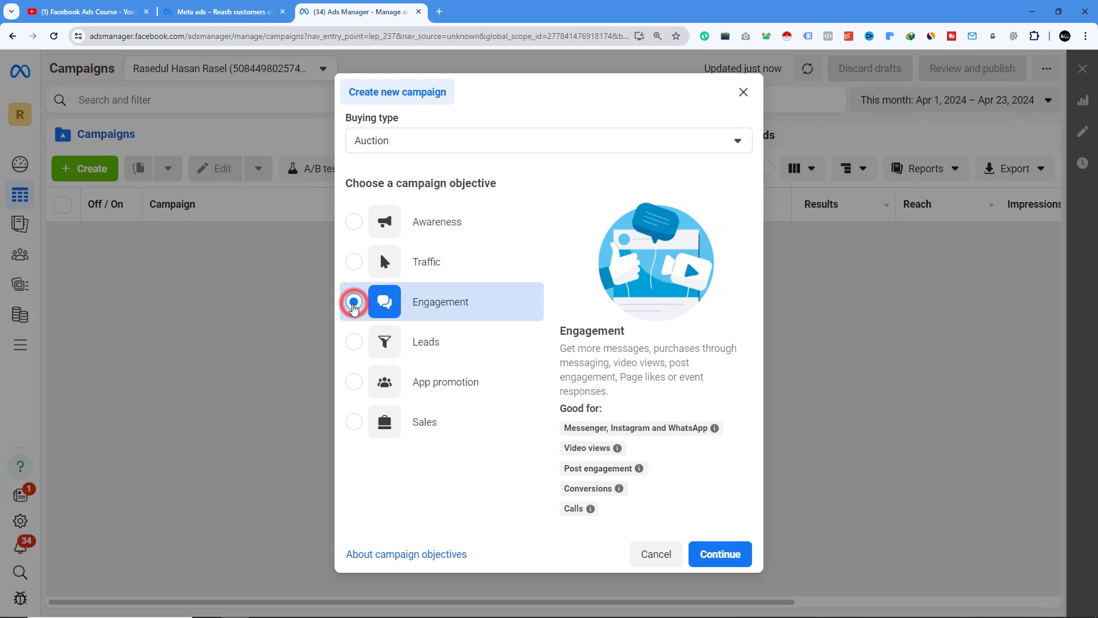
{"action": "left_click", "coordinate": [719, 556]}
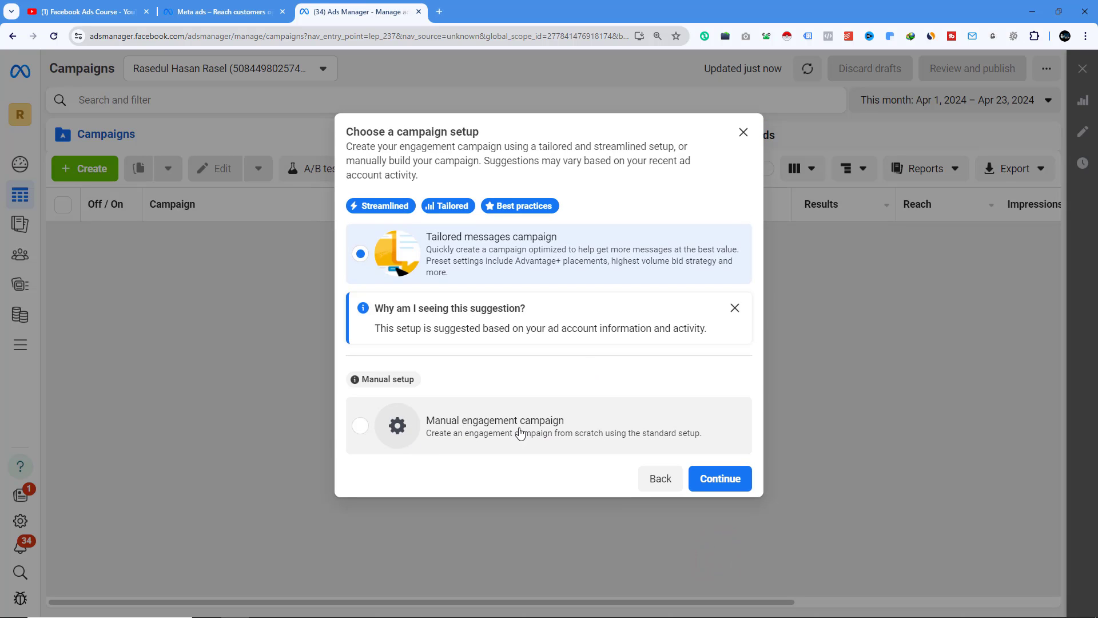
{"action": "left_click", "coordinate": [360, 426]}
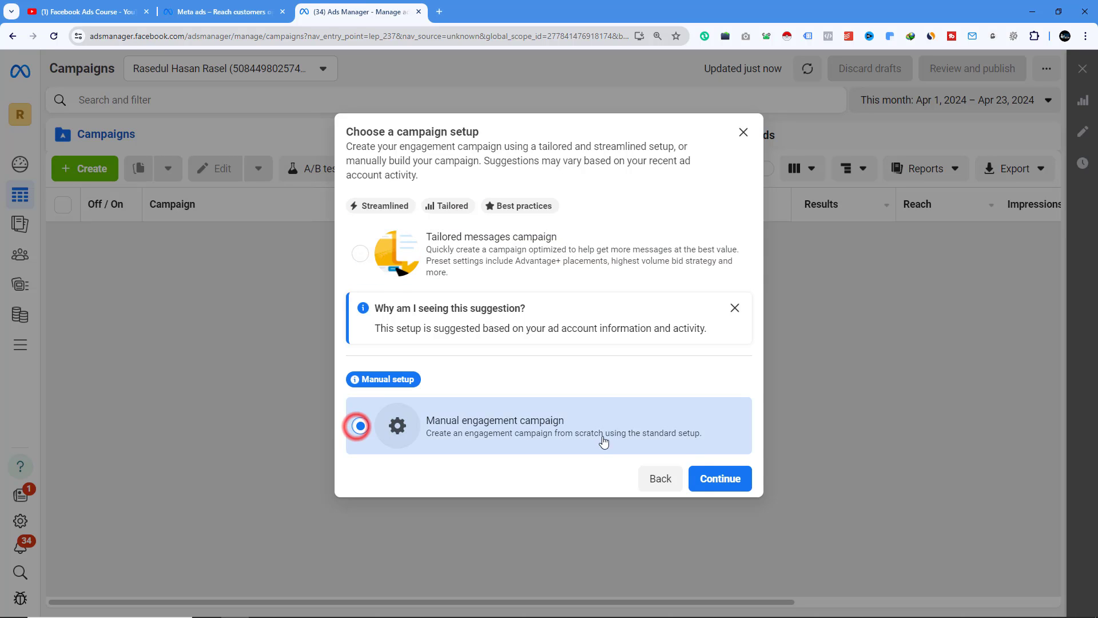
{"action": "left_click", "coordinate": [738, 480]}
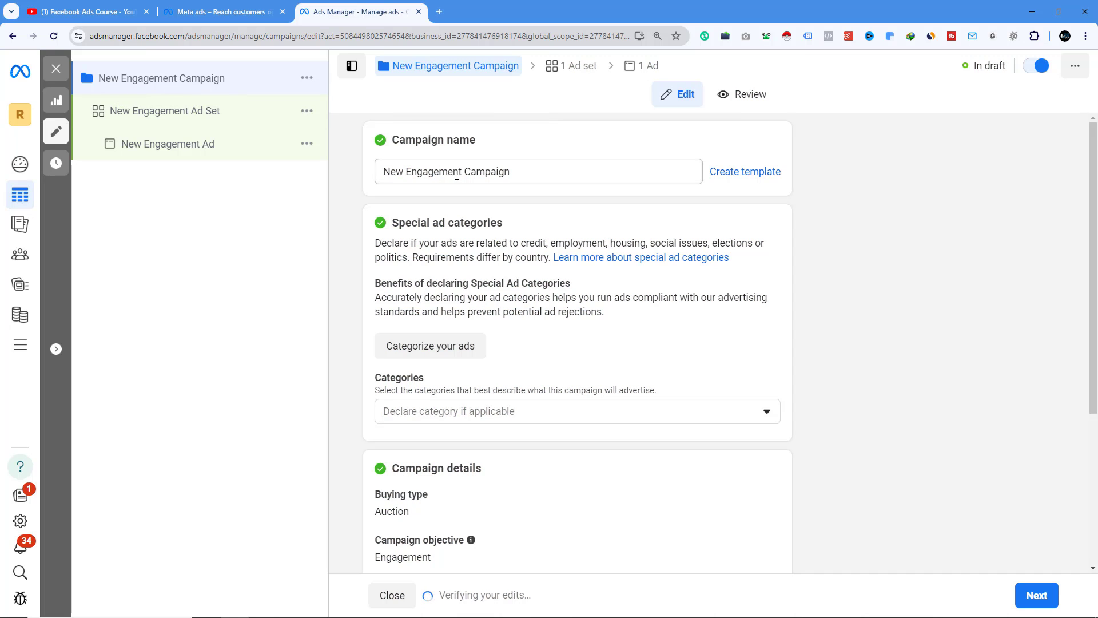
- Open the Rh Tech Facebook page in a new tab
{"action": "left_click_drag", "start_coordinate": [512, 171], "coordinate": [380, 172]}
{"action": "left_click", "coordinate": [439, 12]}
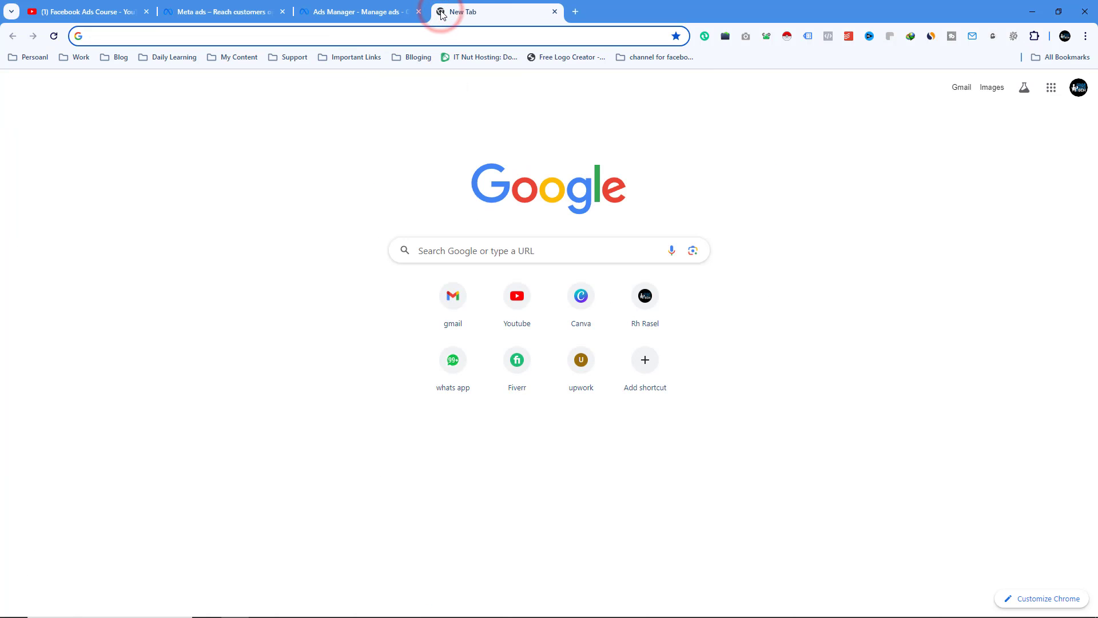
{"action": "type", "text": "facebook.com/rhtechofficial"}
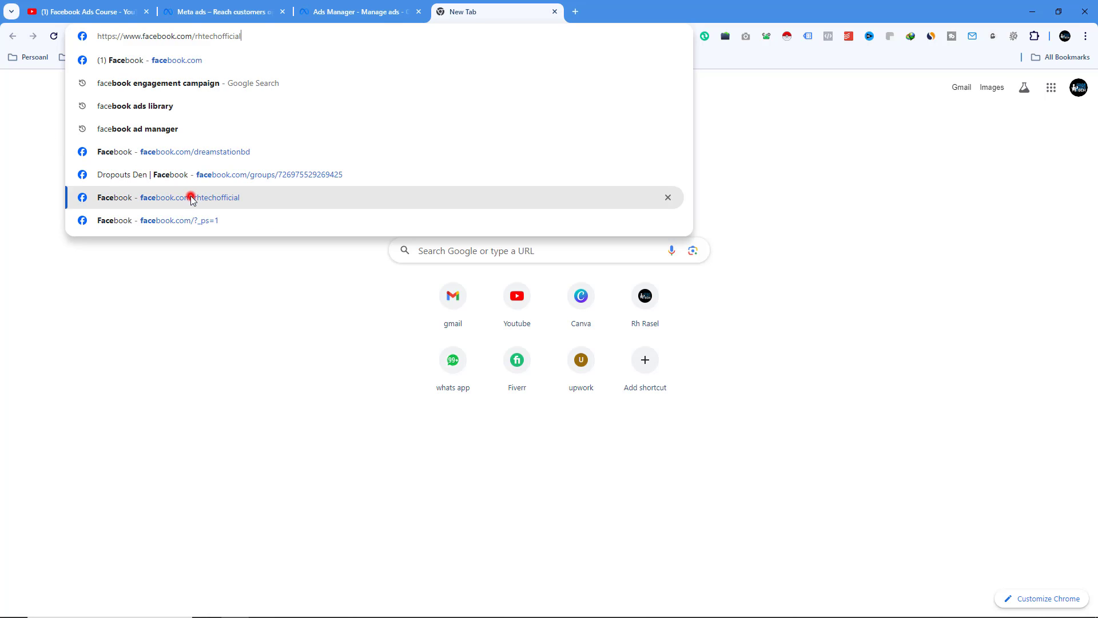
{"action": "left_click", "coordinate": [190, 197]}
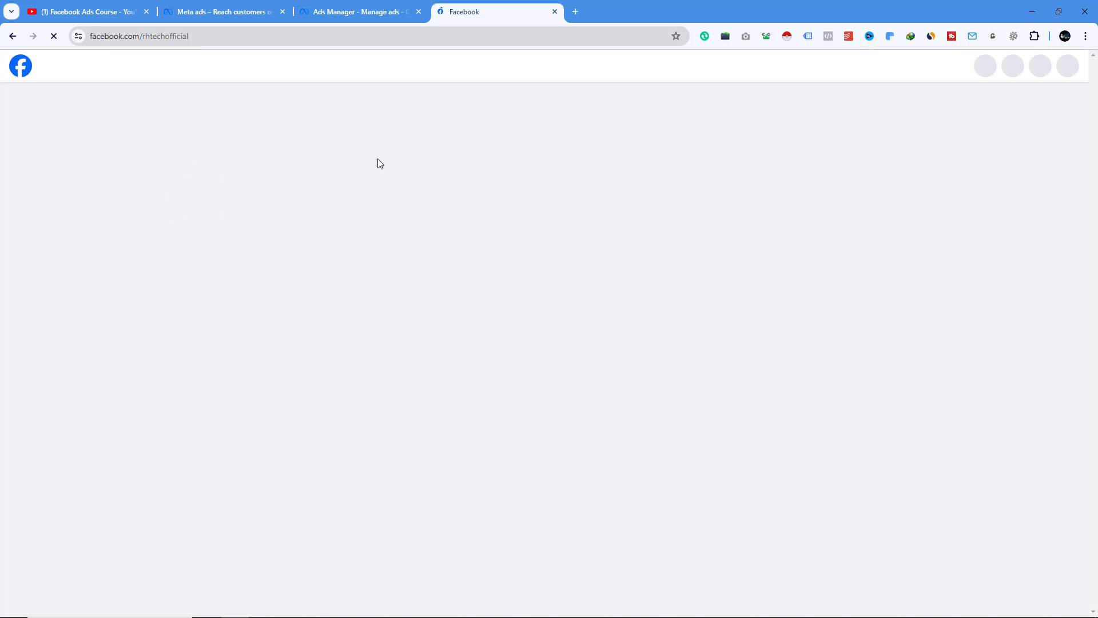
- Scroll through the Rh Tech page's posts and read the full 19th Batch admission post
{"action": "scroll", "coordinate": [378, 164], "scroll_direction": "down", "scroll_amount": 5}
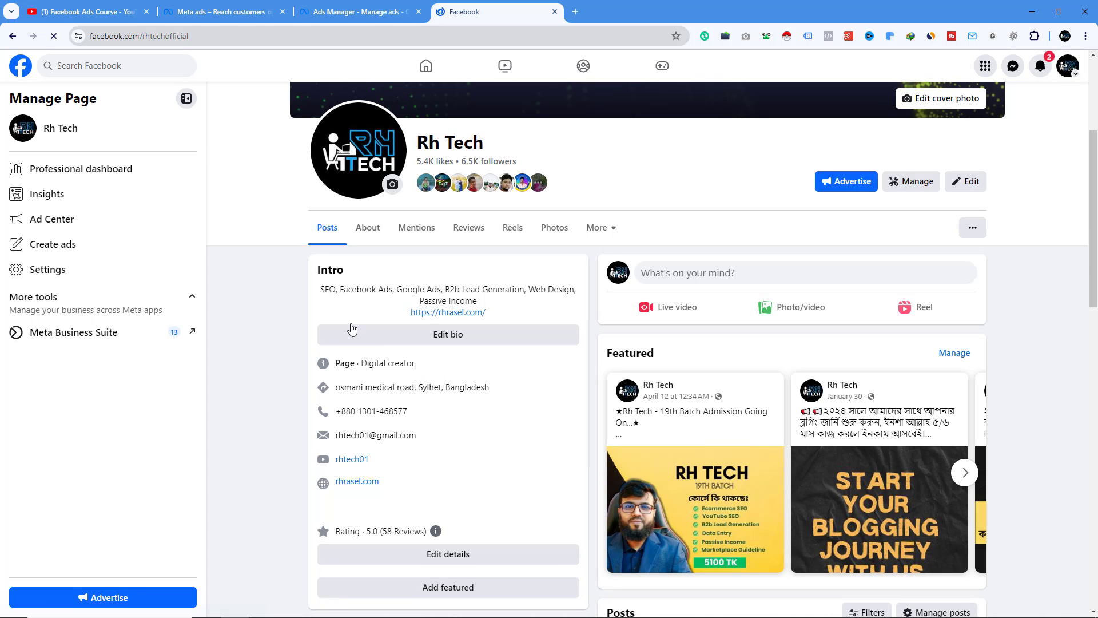
{"action": "left_click", "coordinate": [185, 101]}
{"action": "scroll", "coordinate": [442, 343], "scroll_direction": "down", "scroll_amount": 6}
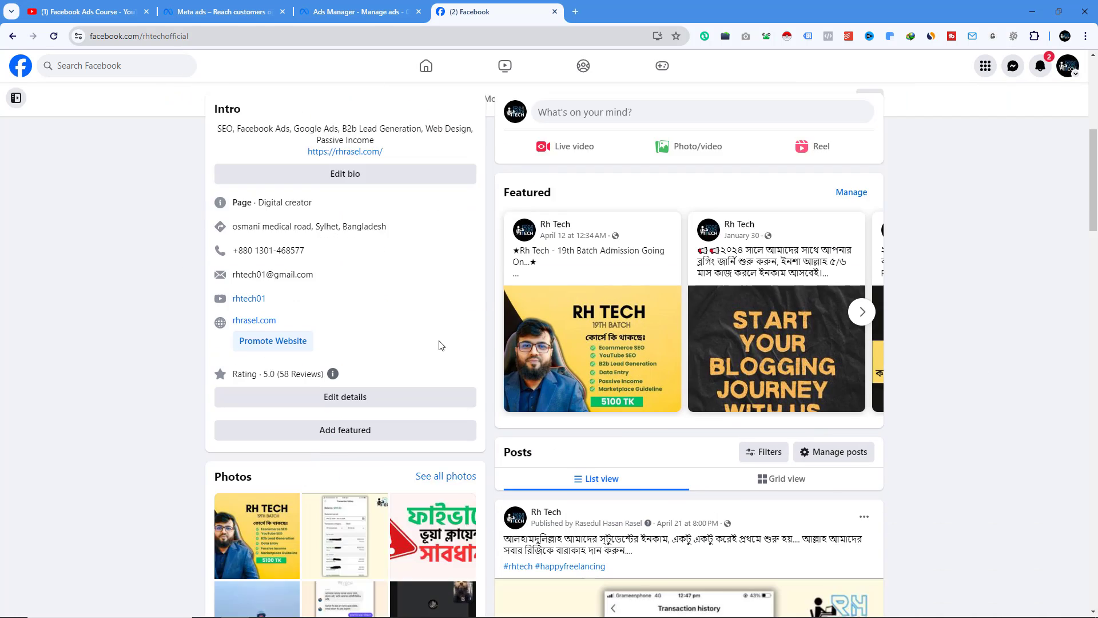
{"action": "scroll", "coordinate": [657, 229], "scroll_direction": "down", "scroll_amount": 20}
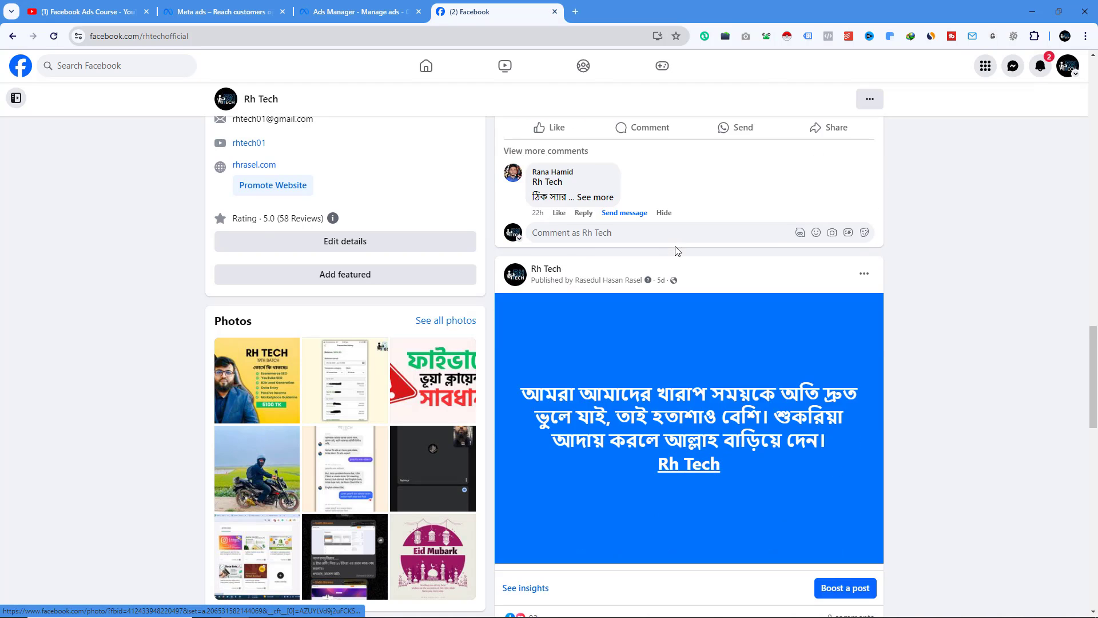
{"action": "scroll", "coordinate": [678, 252], "scroll_direction": "down", "scroll_amount": 4}
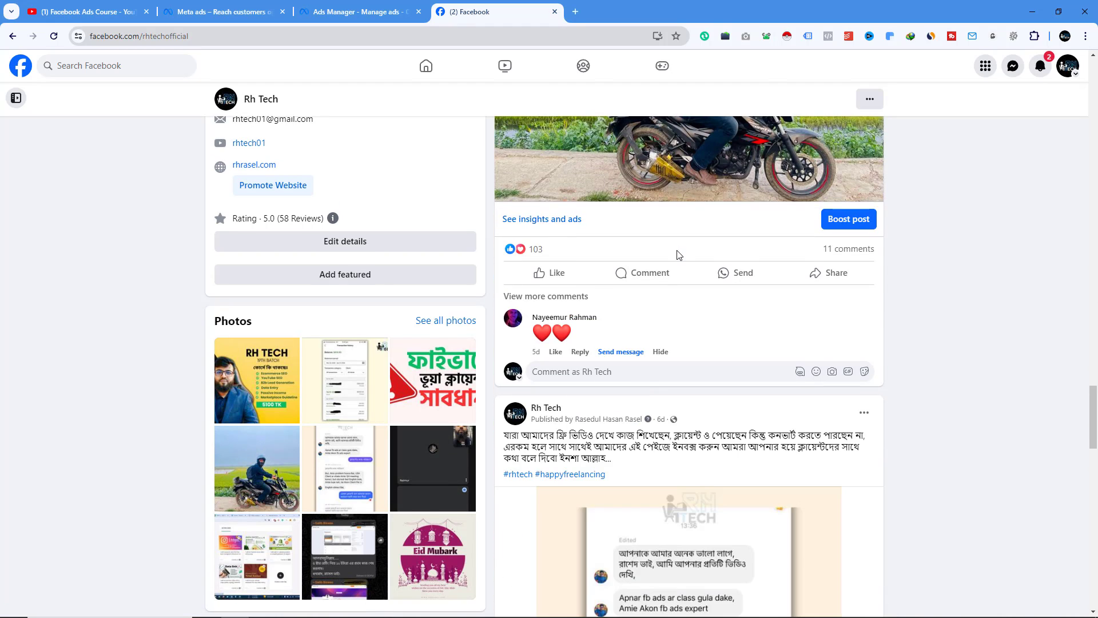
{"action": "scroll", "coordinate": [677, 252], "scroll_direction": "down", "scroll_amount": 20}
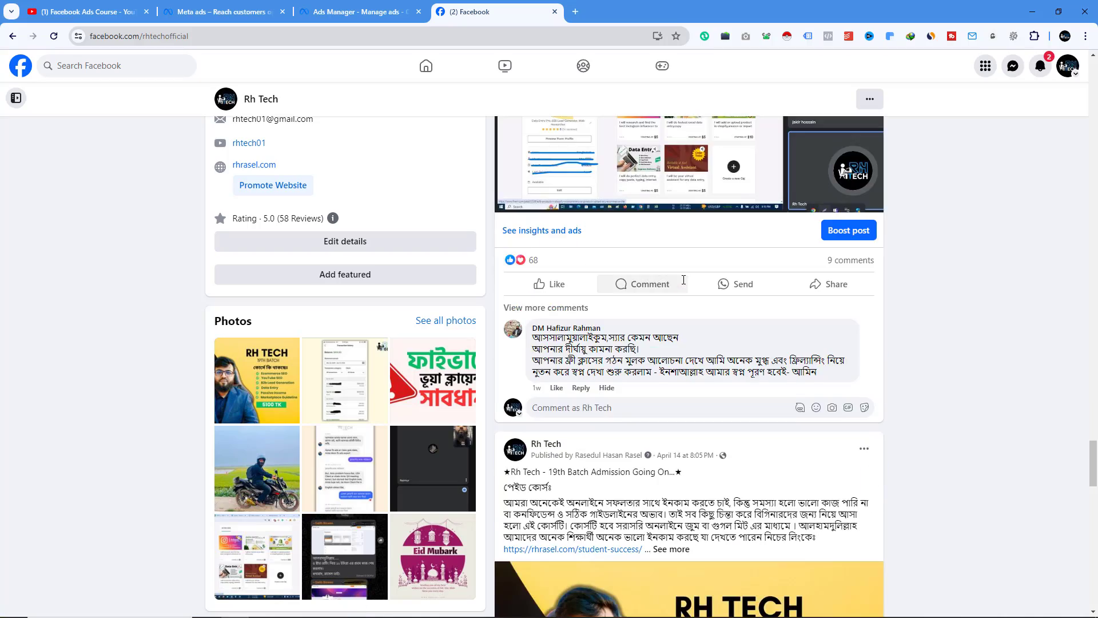
{"action": "scroll", "coordinate": [684, 280], "scroll_direction": "down", "scroll_amount": 5}
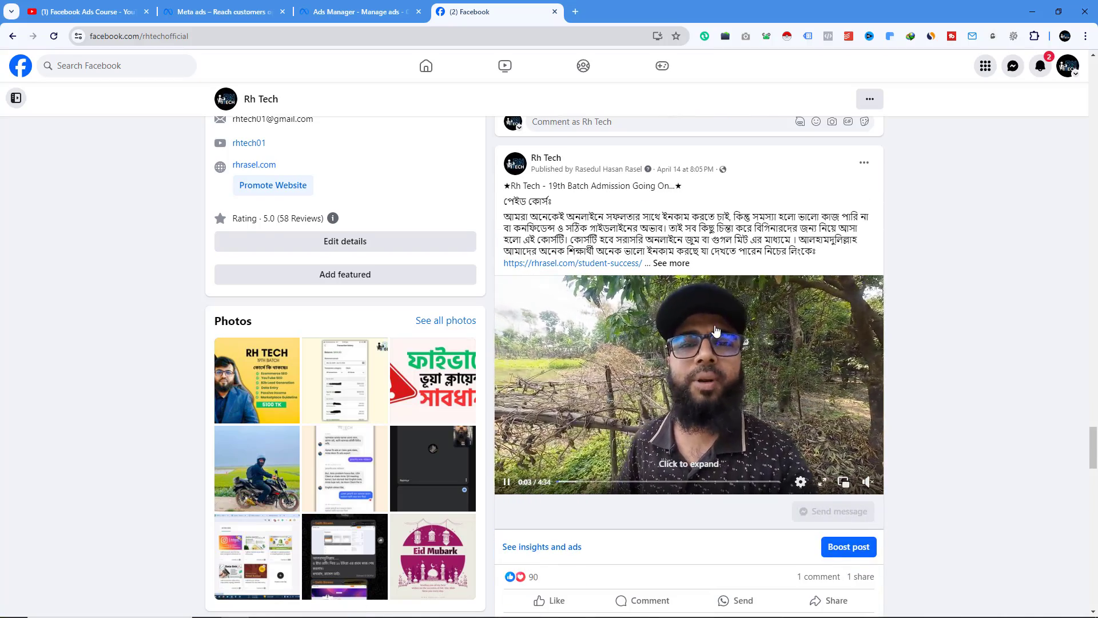
{"action": "scroll", "coordinate": [715, 331], "scroll_direction": "up", "scroll_amount": 2}
{"action": "left_click", "coordinate": [675, 376]}
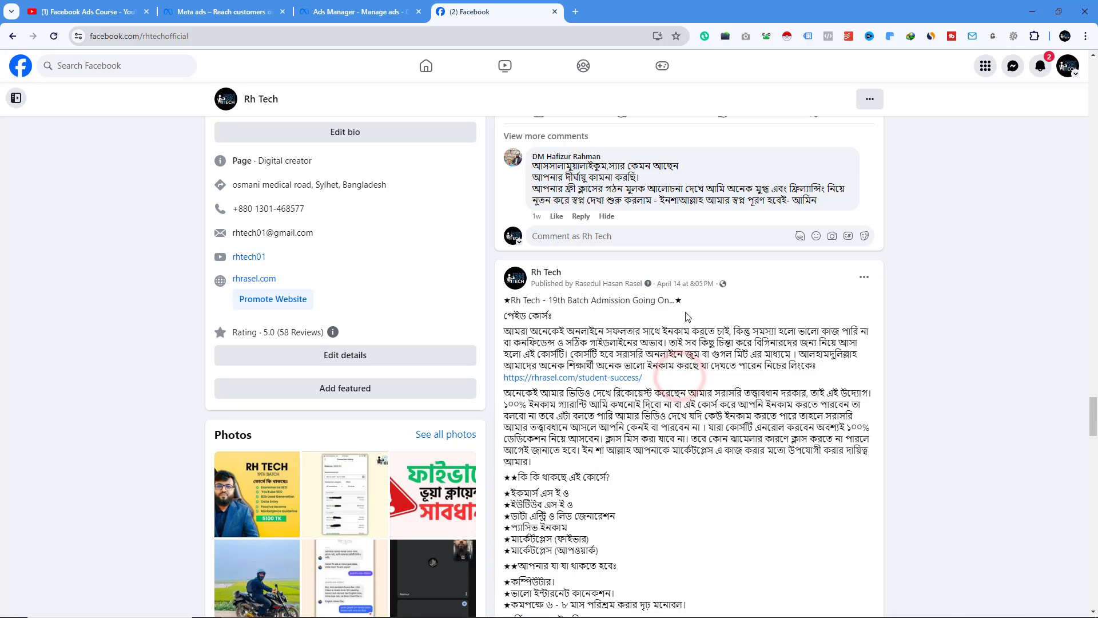
{"action": "scroll", "coordinate": [525, 334], "scroll_direction": "down", "scroll_amount": 8}
{"action": "scroll", "coordinate": [525, 334], "scroll_direction": "up", "scroll_amount": 4}
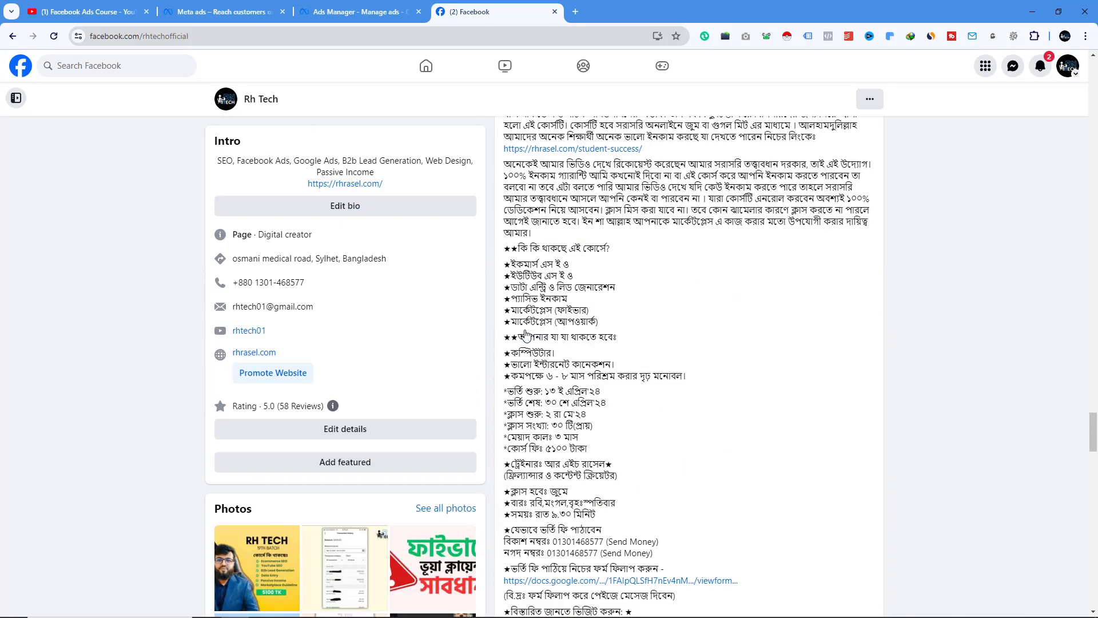
{"action": "scroll", "coordinate": [482, 250], "scroll_direction": "up", "scroll_amount": 3}
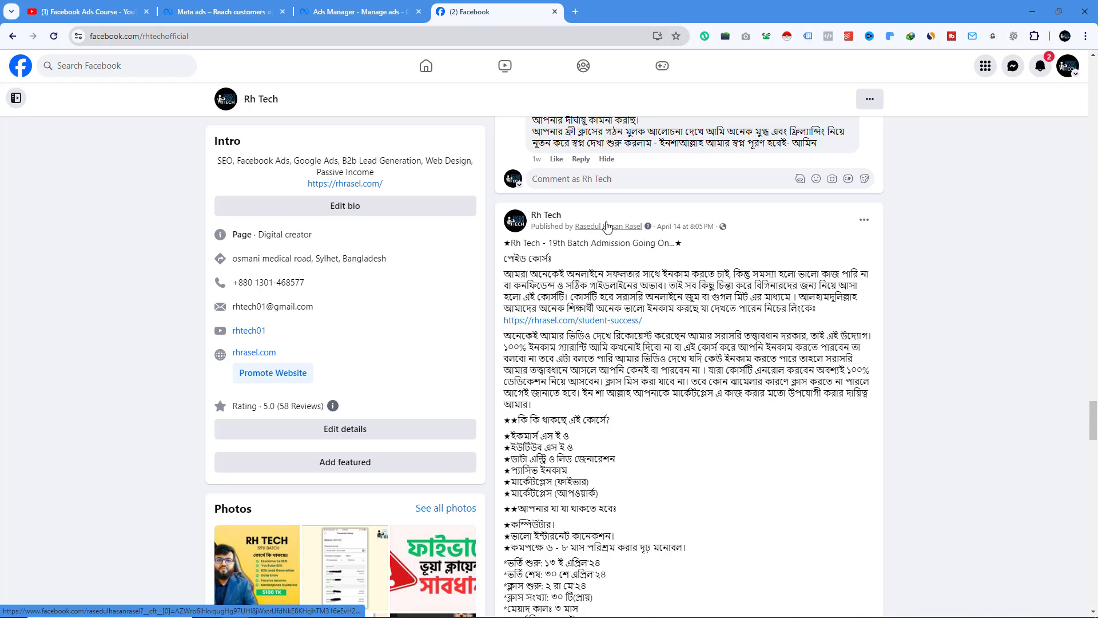
- Rename the campaign to 19th Batch Promotion in Ads Manager
{"action": "left_click", "coordinate": [358, 12]}
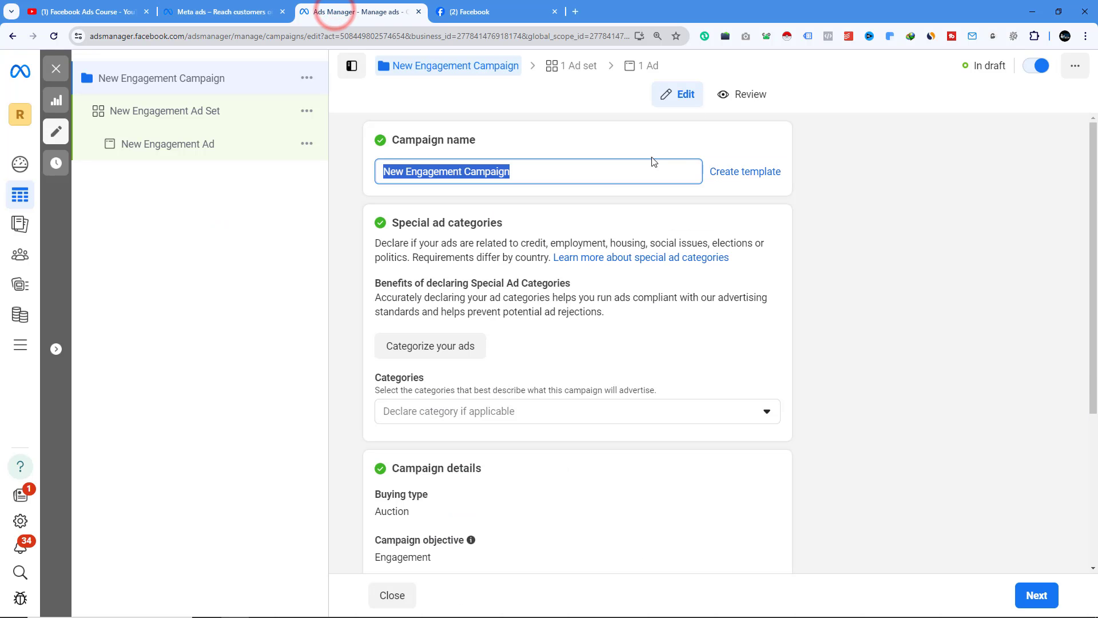
{"action": "left_click", "coordinate": [455, 175]}
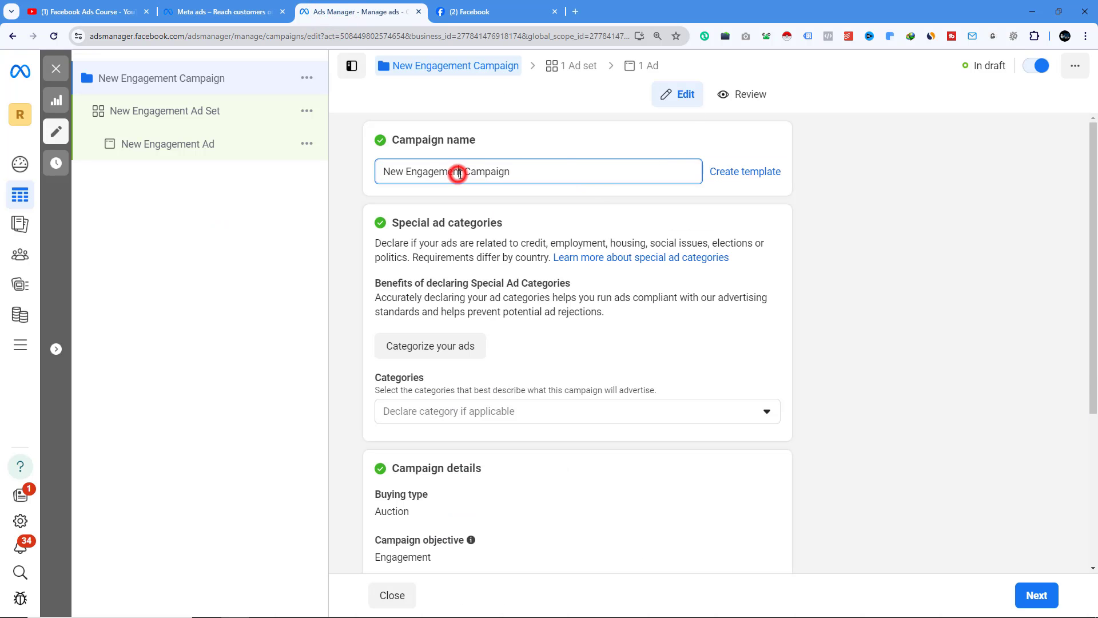
{"action": "left_click_drag", "start_coordinate": [461, 171], "coordinate": [370, 173]}
{"action": "type", "text": "19th B"}
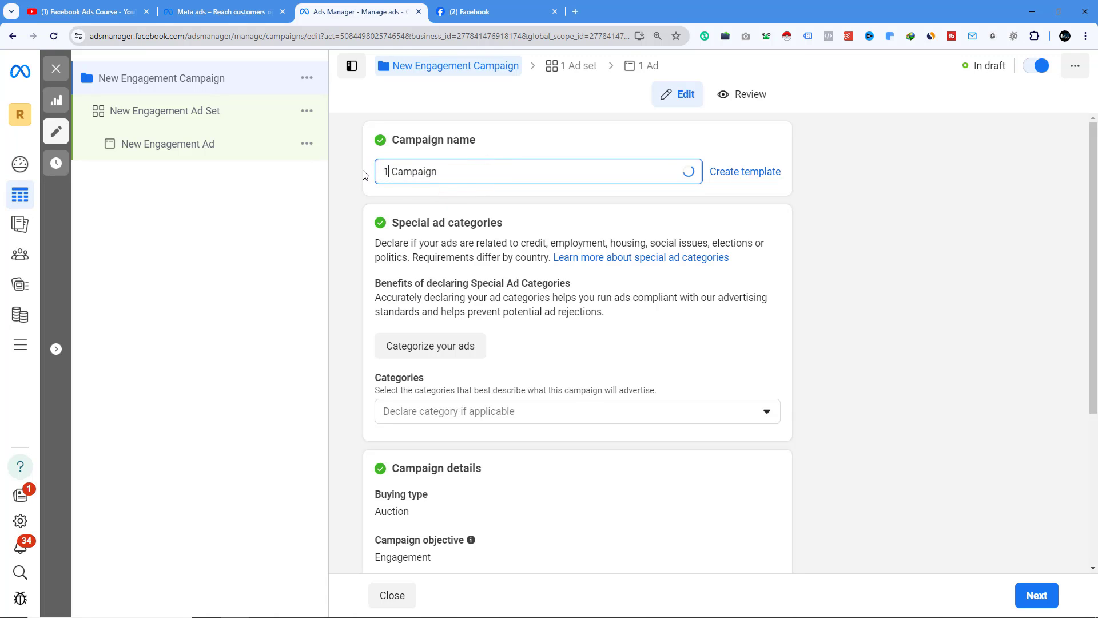
{"action": "type", "text": "atch"}
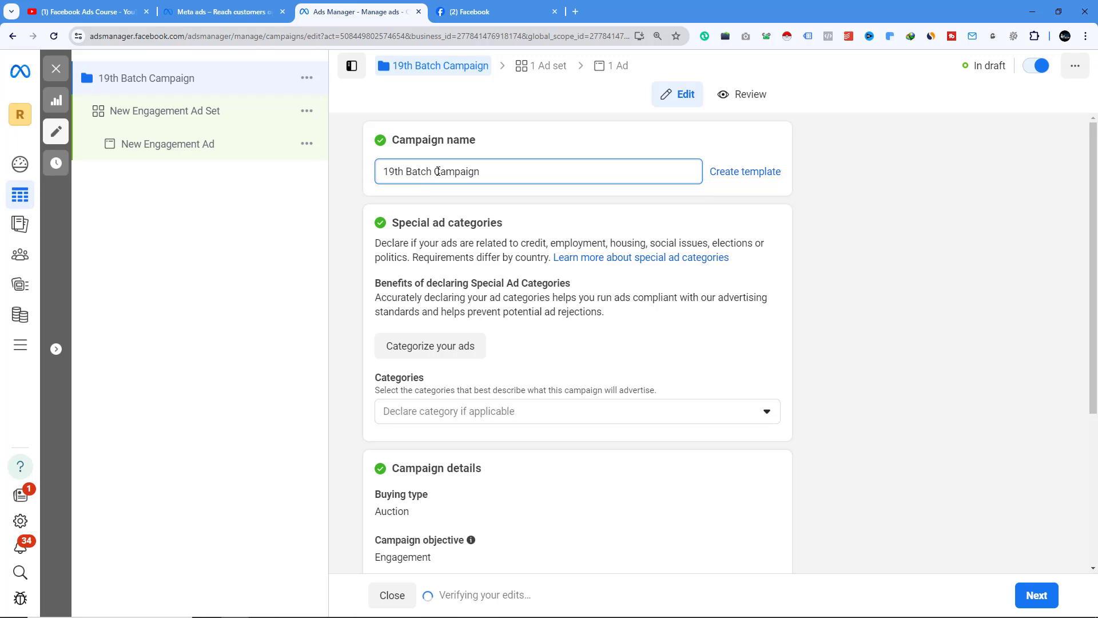
{"action": "left_click_drag", "start_coordinate": [438, 171], "coordinate": [522, 174]}
{"action": "type", "text": "Promotion"}
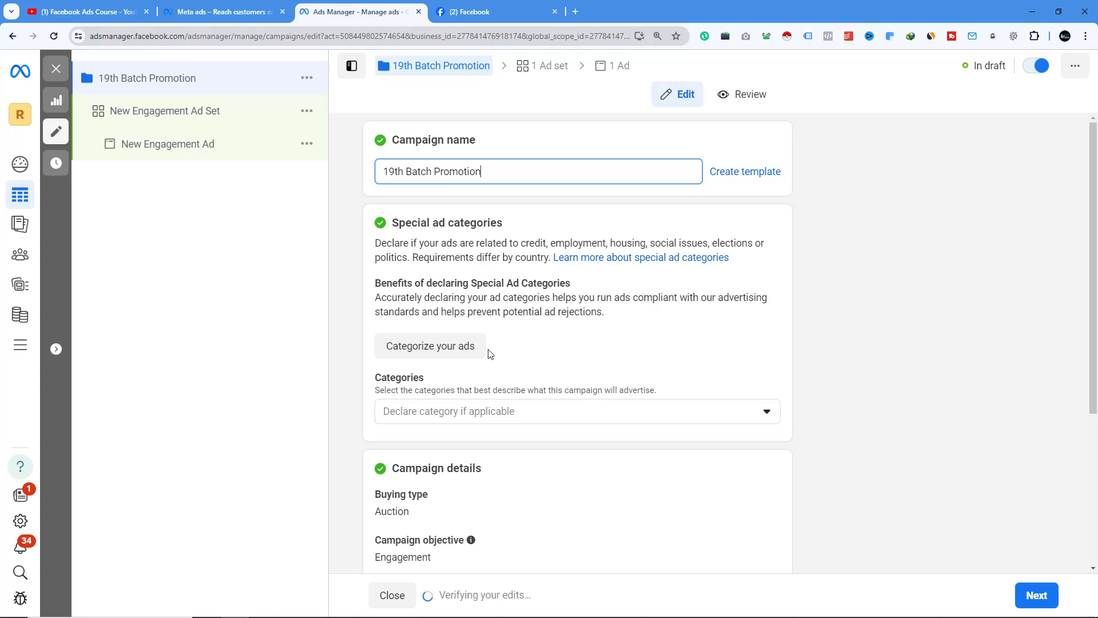
- Review the special ad categories dialog and the campaign objective options, keeping Engagement as the objective
{"action": "left_click", "coordinate": [444, 347]}
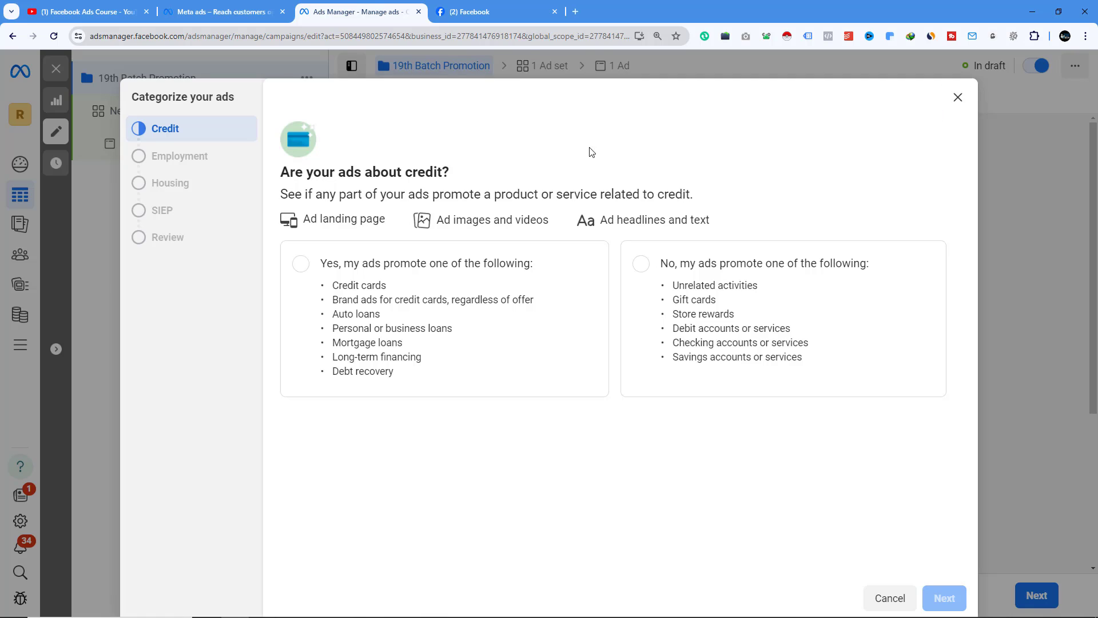
{"action": "left_click", "coordinate": [958, 97]}
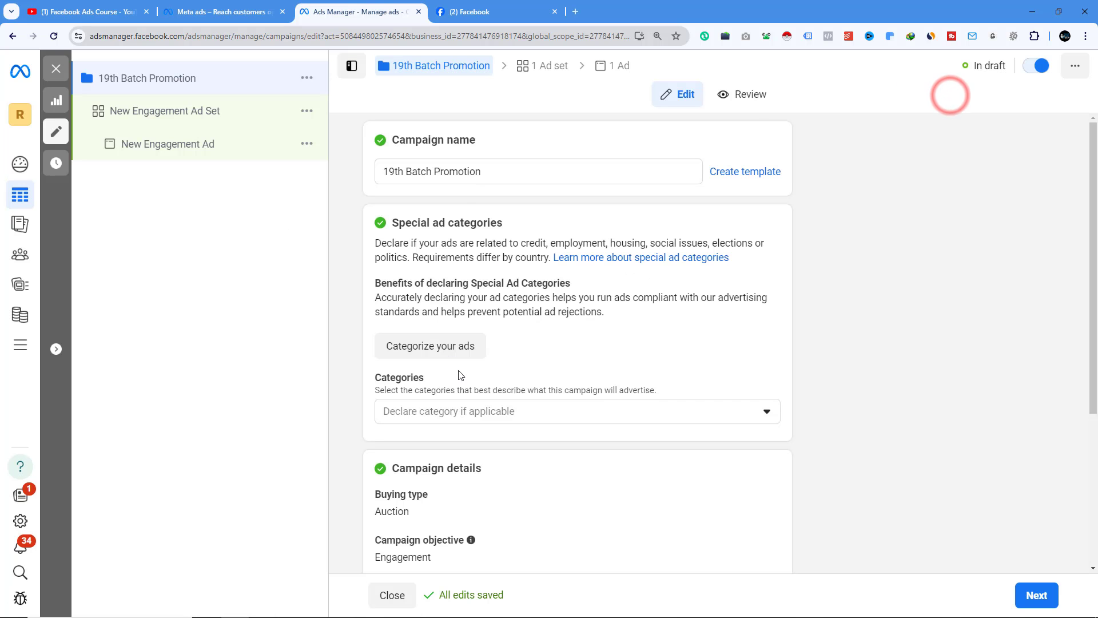
{"action": "scroll", "coordinate": [490, 310], "scroll_direction": "down", "scroll_amount": 3}
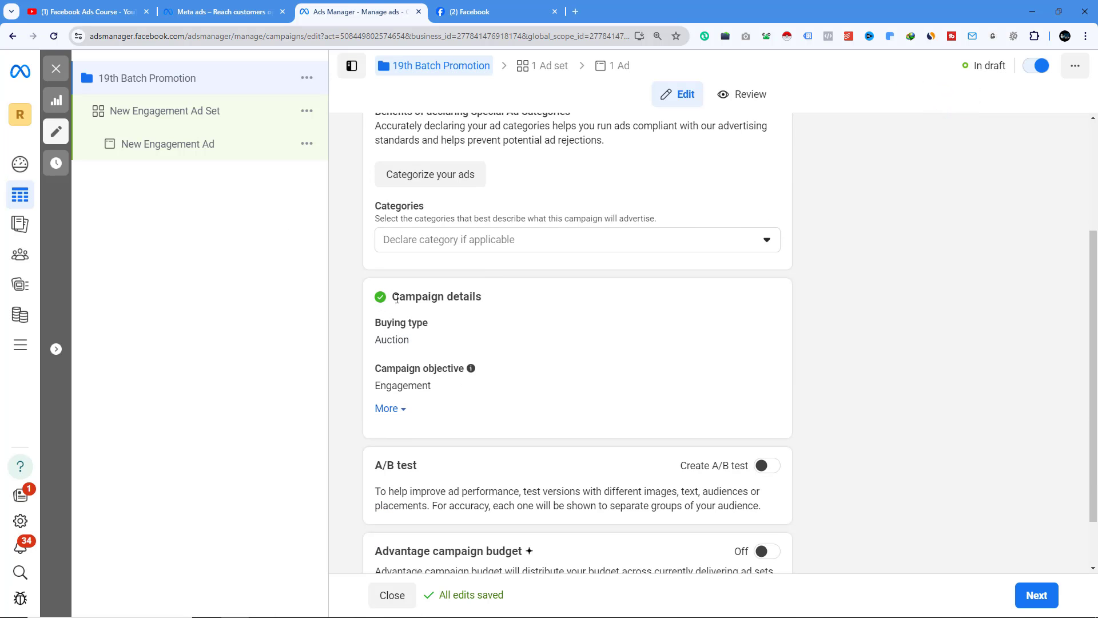
{"action": "scroll", "coordinate": [418, 303], "scroll_direction": "down", "scroll_amount": 1}
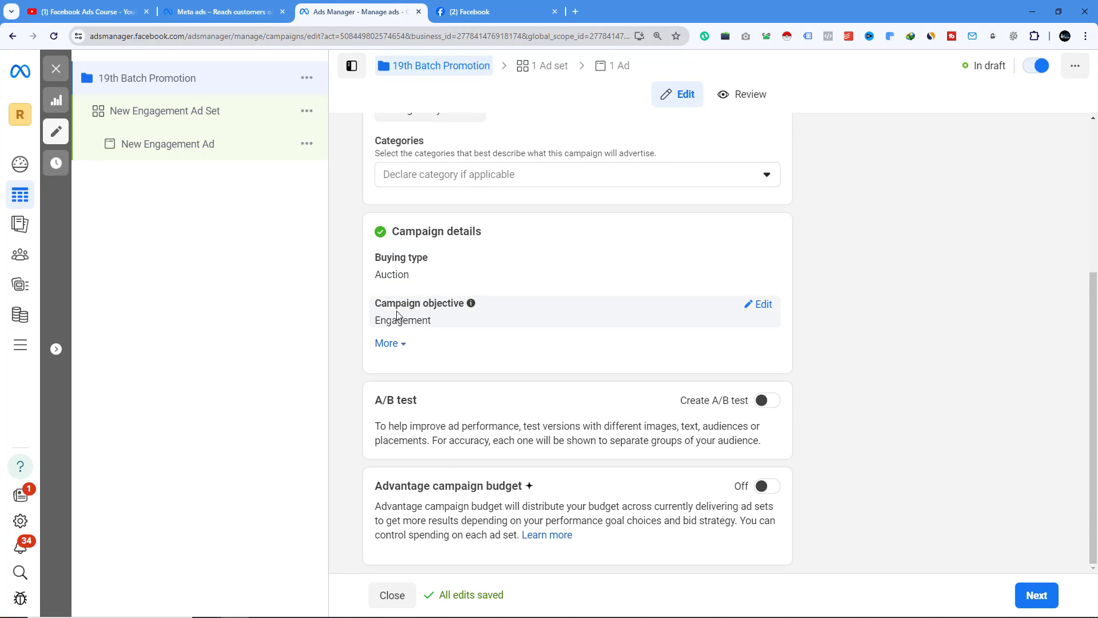
{"action": "left_click", "coordinate": [763, 306]}
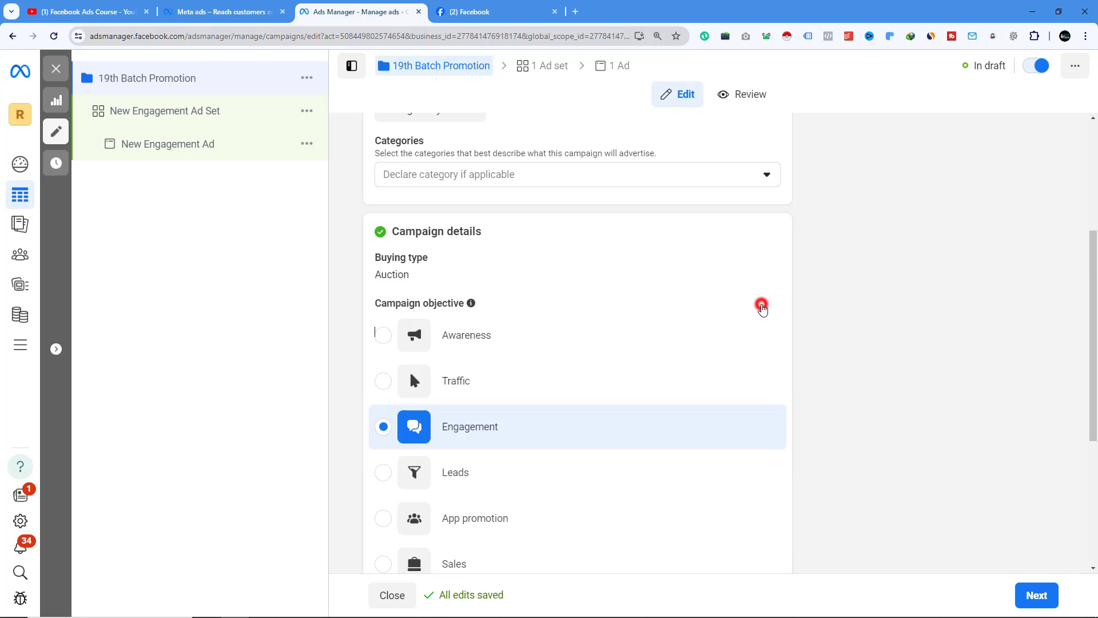
{"action": "left_click", "coordinate": [464, 424]}
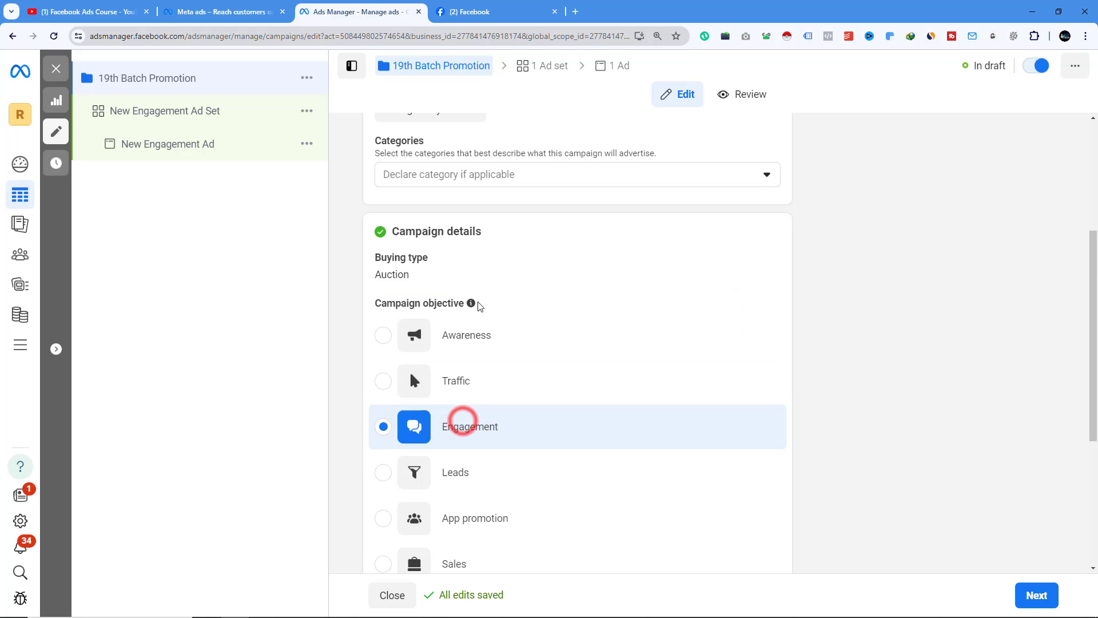
- Switch Advantage campaign budget on, look over its daily and lifetime budget options, and switch it off again
{"action": "scroll", "coordinate": [623, 352], "scroll_direction": "down", "scroll_amount": 4}
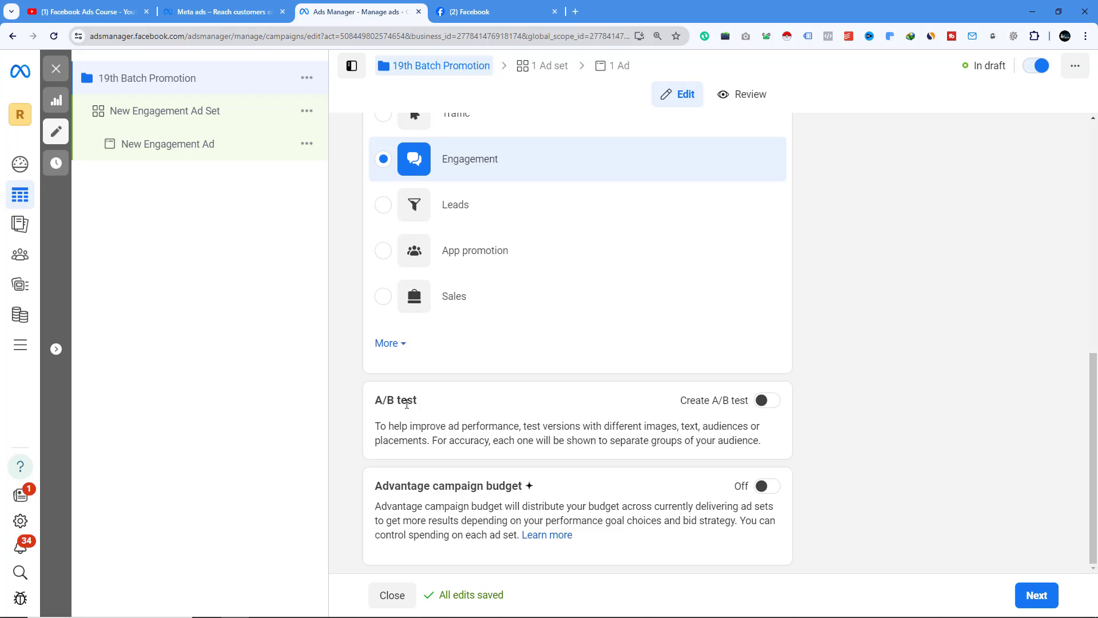
{"action": "left_click", "coordinate": [767, 486]}
{"action": "scroll", "coordinate": [572, 371], "scroll_direction": "down", "scroll_amount": 5}
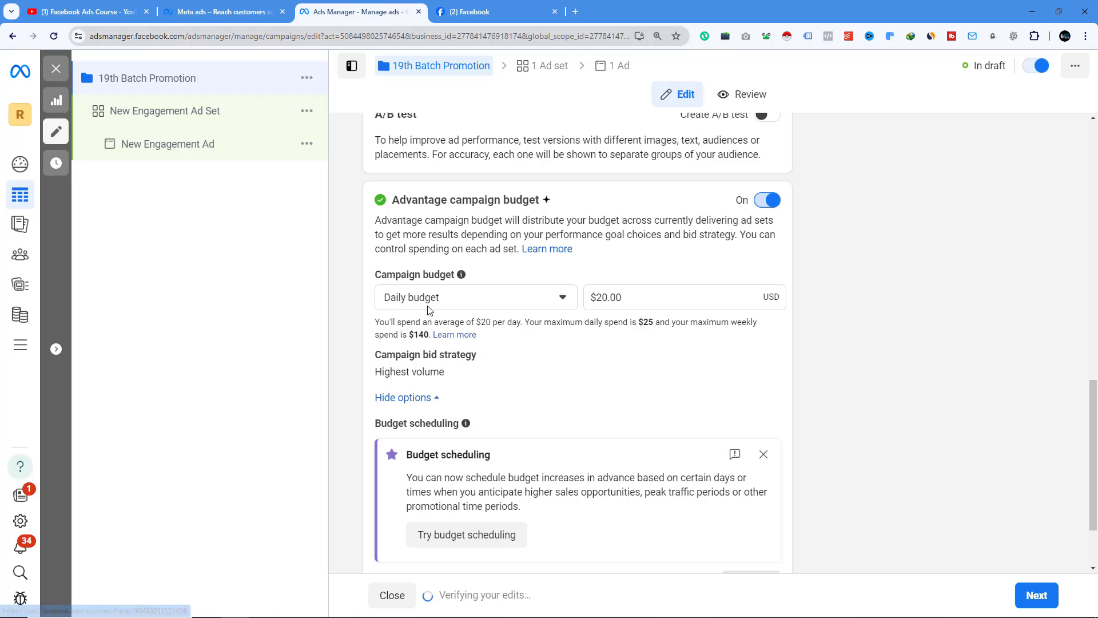
{"action": "scroll", "coordinate": [546, 434], "scroll_direction": "down", "scroll_amount": 2}
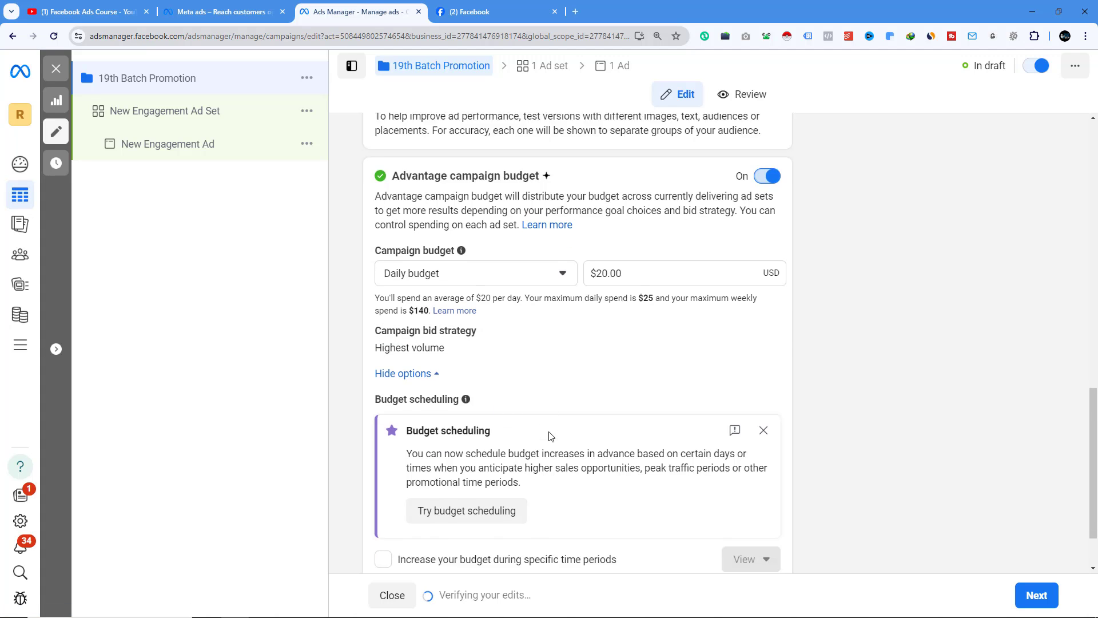
{"action": "mouse_move", "coordinate": [483, 254]}
{"action": "left_click", "coordinate": [416, 198]}
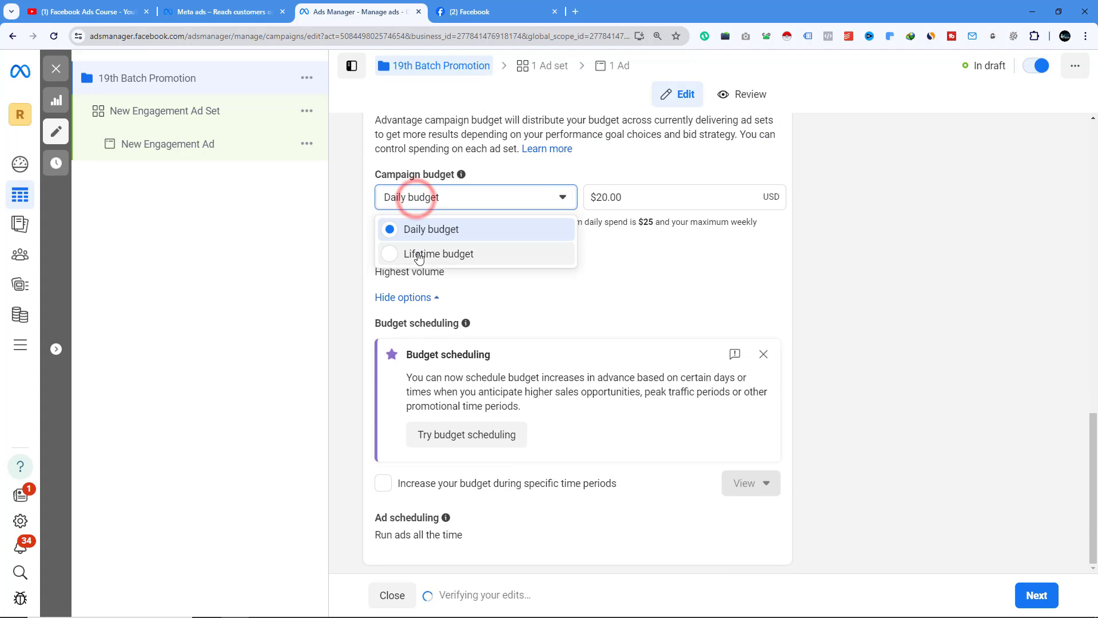
{"action": "scroll", "coordinate": [677, 302], "scroll_direction": "up", "scroll_amount": 2}
{"action": "left_click", "coordinate": [764, 216]}
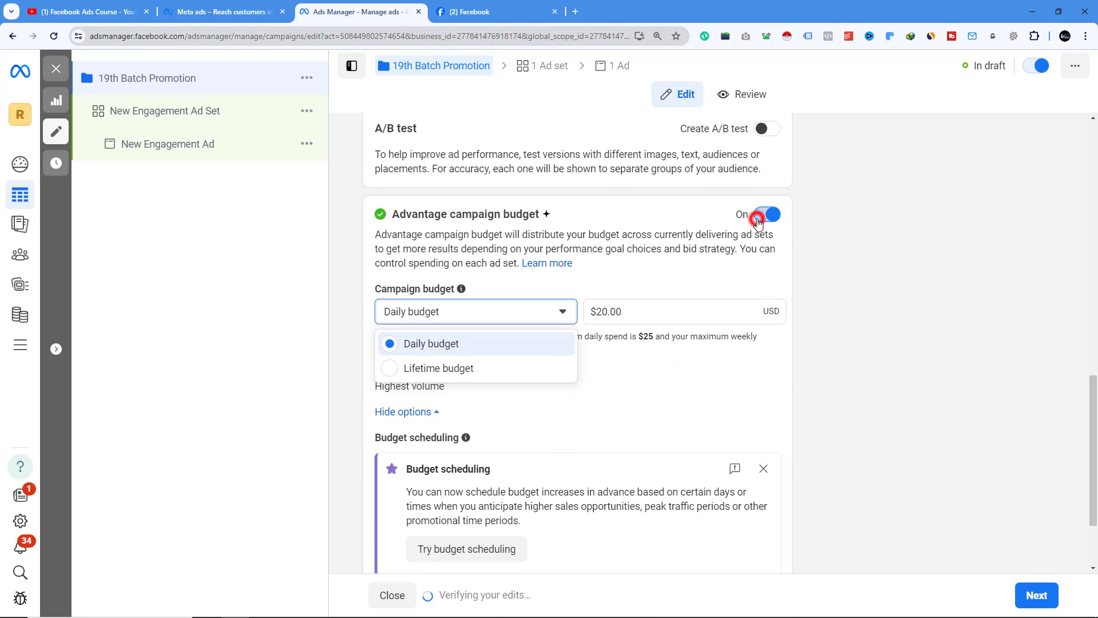
- Continue to the ad set level and rename the ad set to 19th Batch - Ad Set
{"action": "left_click", "coordinate": [1019, 584]}
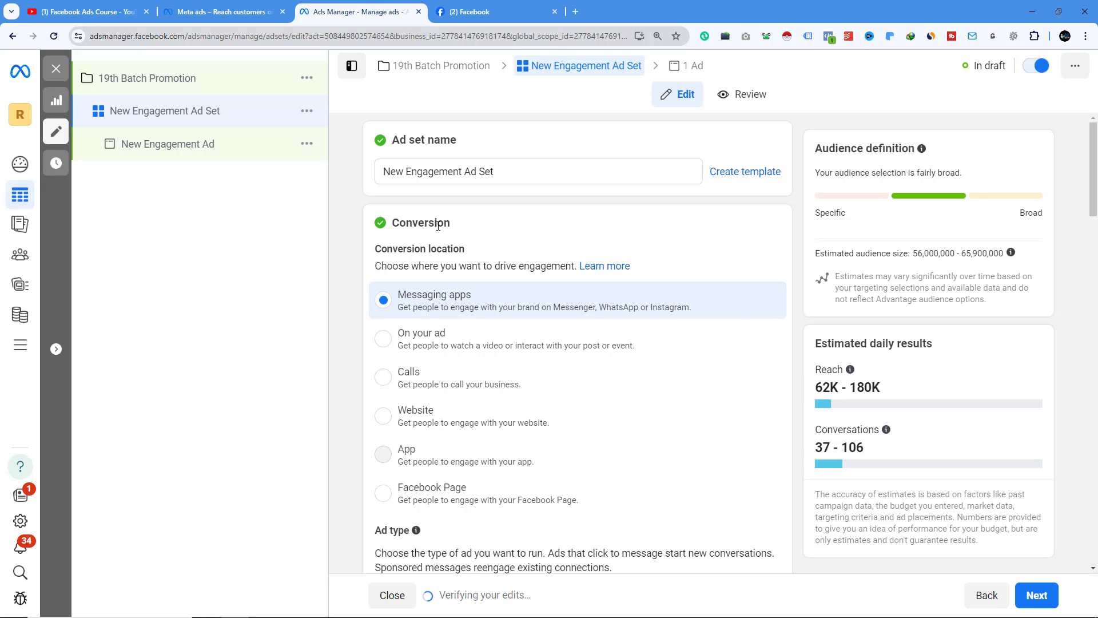
{"action": "left_click_drag", "start_coordinate": [392, 228], "coordinate": [457, 223]}
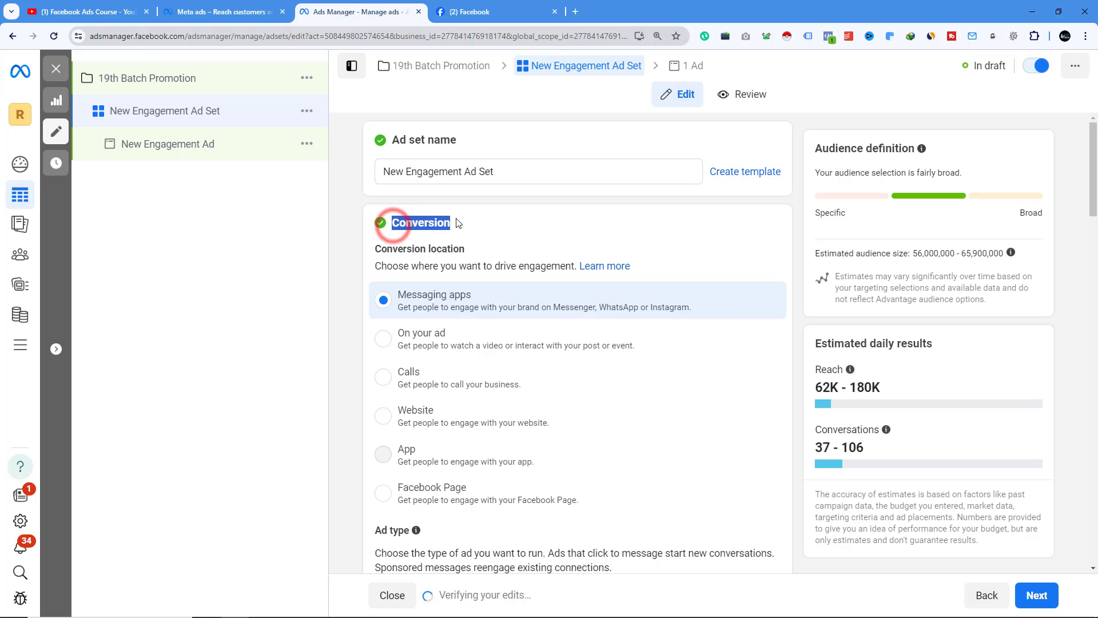
{"action": "scroll", "coordinate": [437, 314], "scroll_direction": "down", "scroll_amount": 3}
{"action": "scroll", "coordinate": [437, 314], "scroll_direction": "up", "scroll_amount": 3}
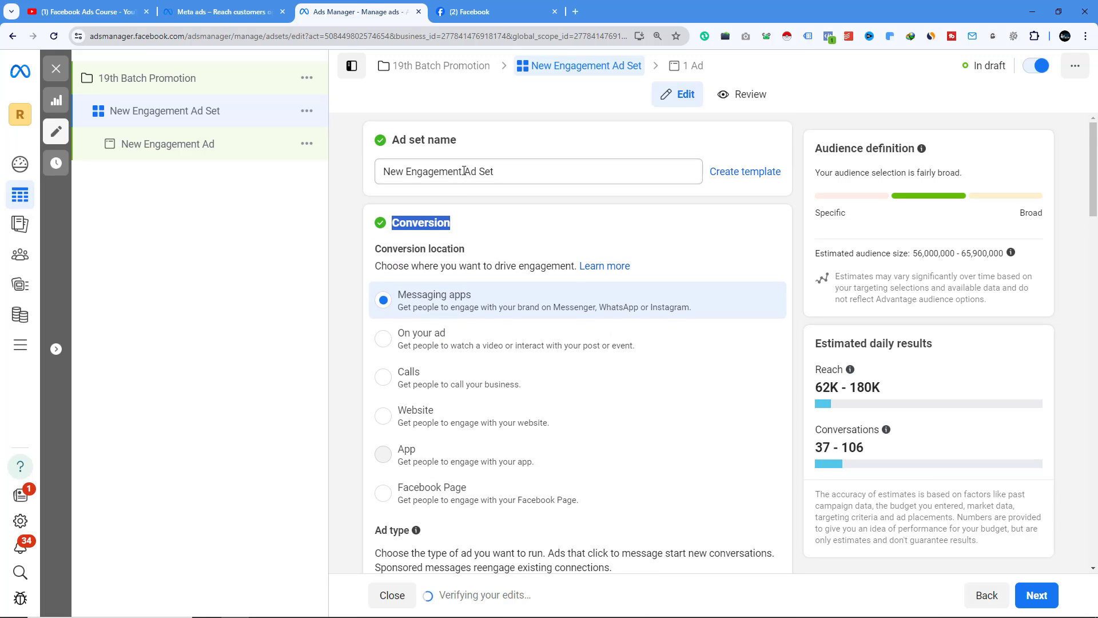
{"action": "left_click_drag", "start_coordinate": [463, 171], "coordinate": [373, 175]}
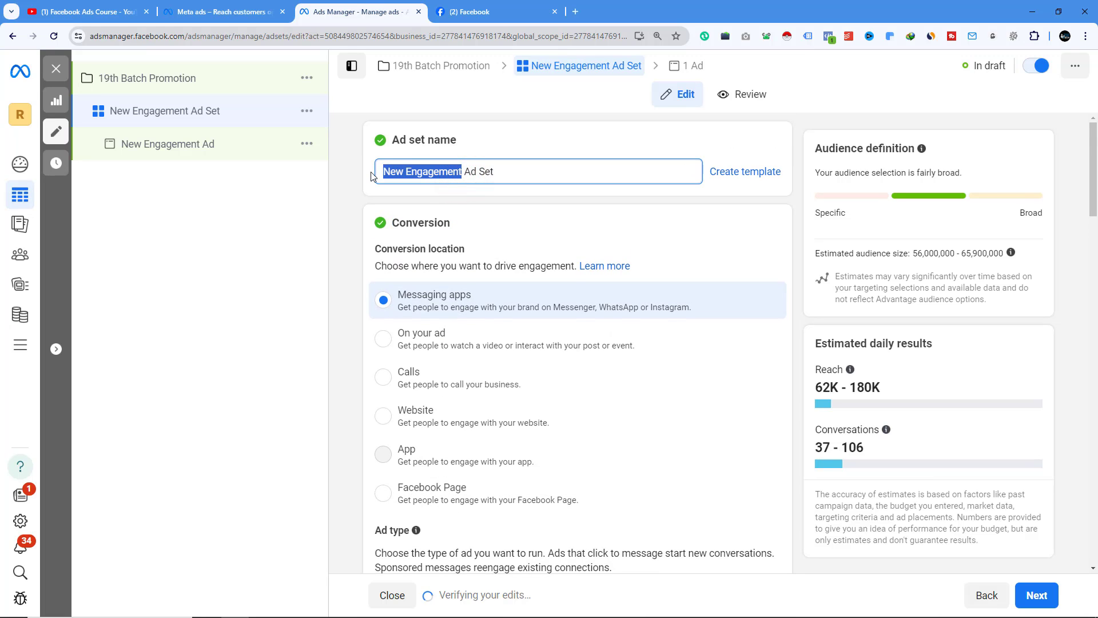
{"action": "type", "text": "1"}
{"action": "type", "text": "9th Batc"}
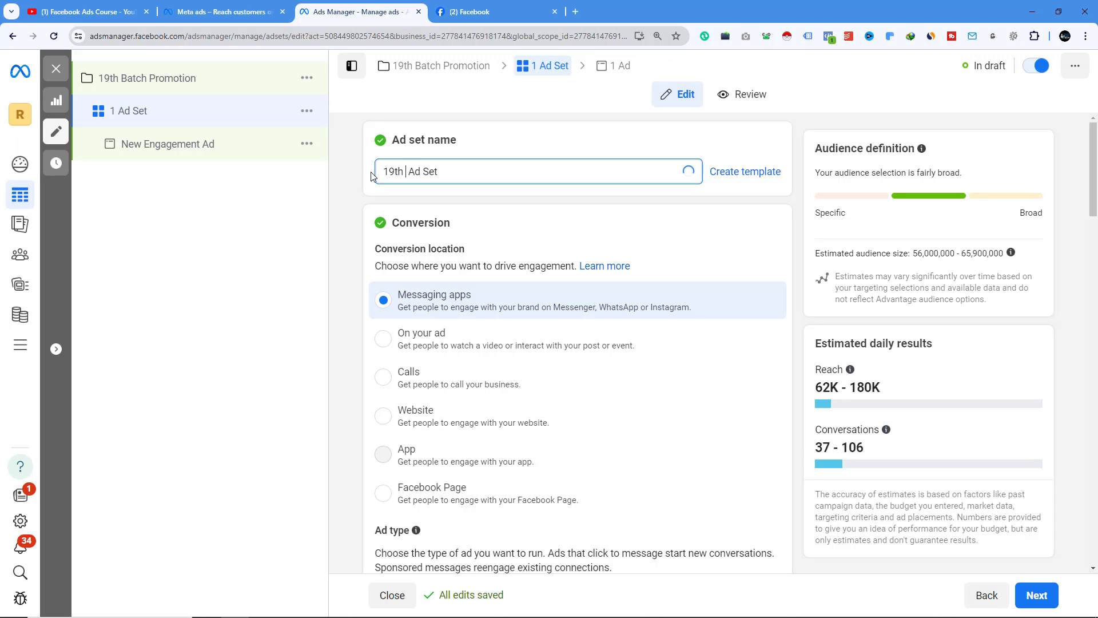
{"action": "type", "text": "h -"}
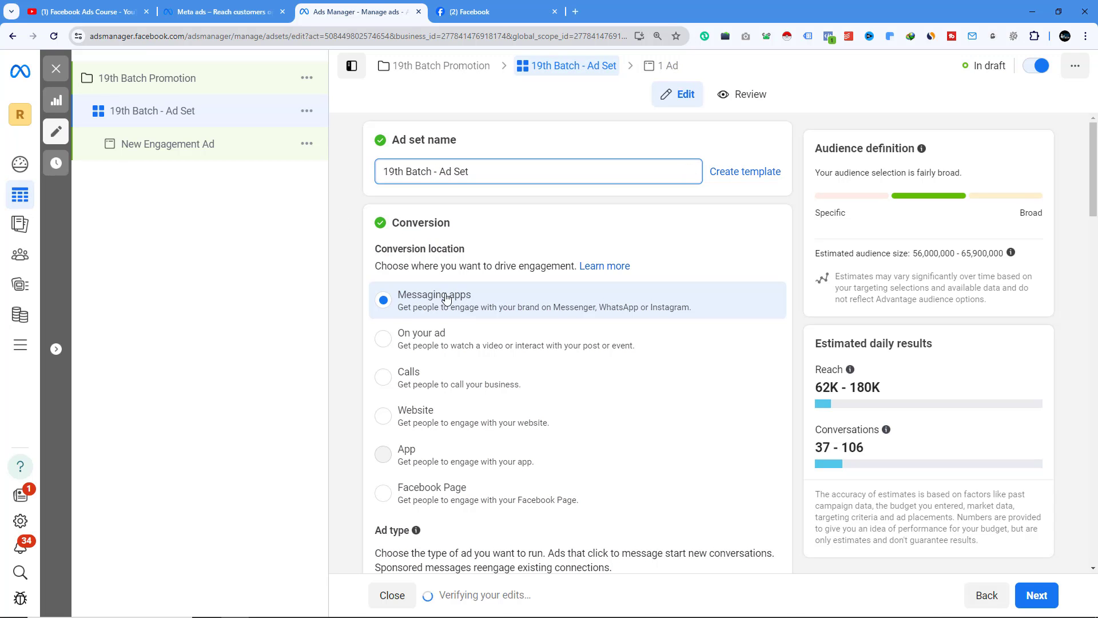
- Glance at the Rh Tech page's 19th Batch post in the Facebook tab and return to Ads Manager
{"action": "scroll", "coordinate": [447, 299], "scroll_direction": "down", "scroll_amount": 2}
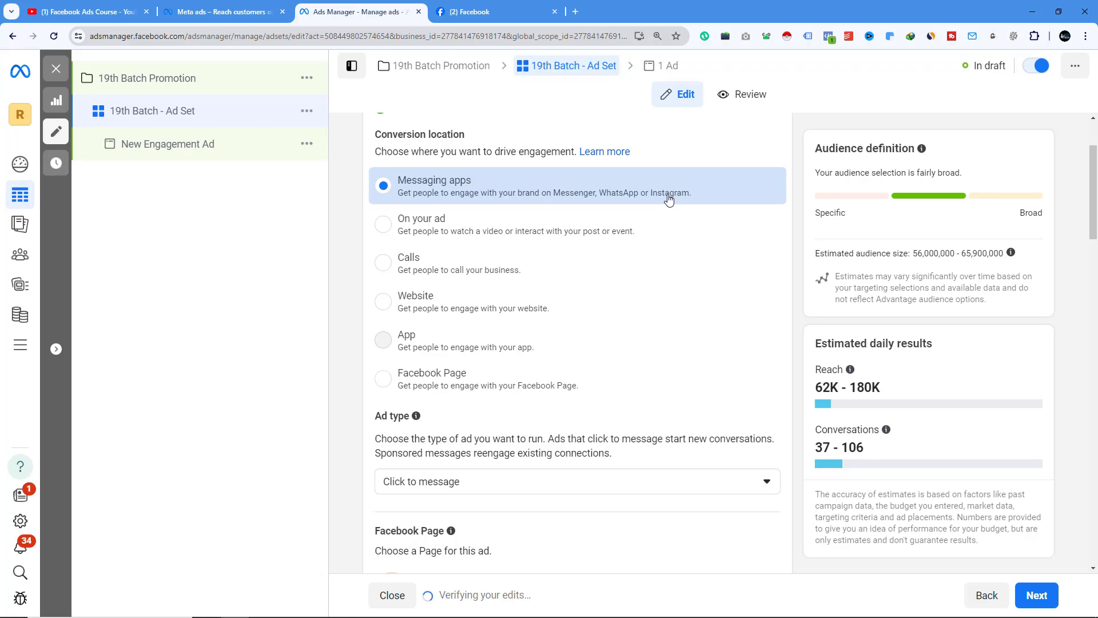
{"action": "left_click", "coordinate": [483, 11]}
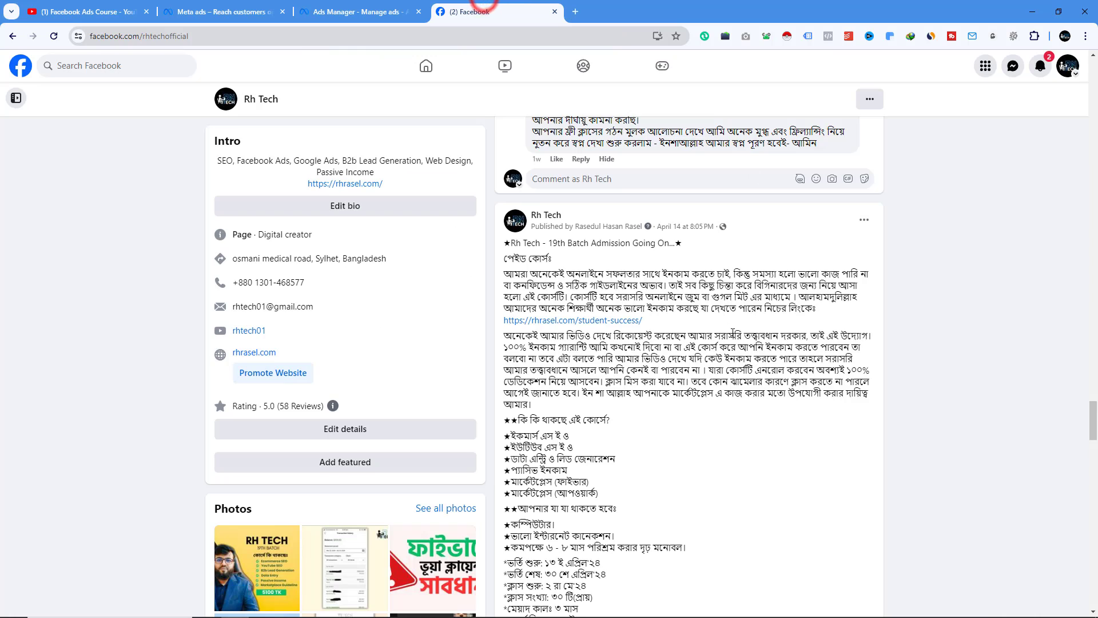
{"action": "scroll", "coordinate": [732, 337], "scroll_direction": "down", "scroll_amount": 5}
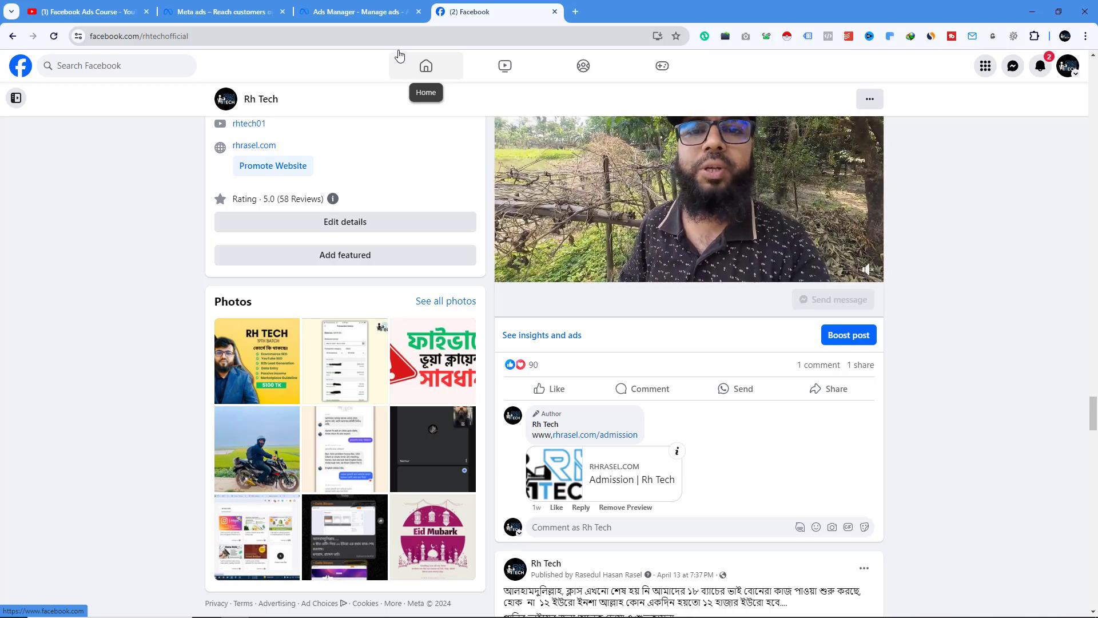
{"action": "left_click", "coordinate": [374, 11]}
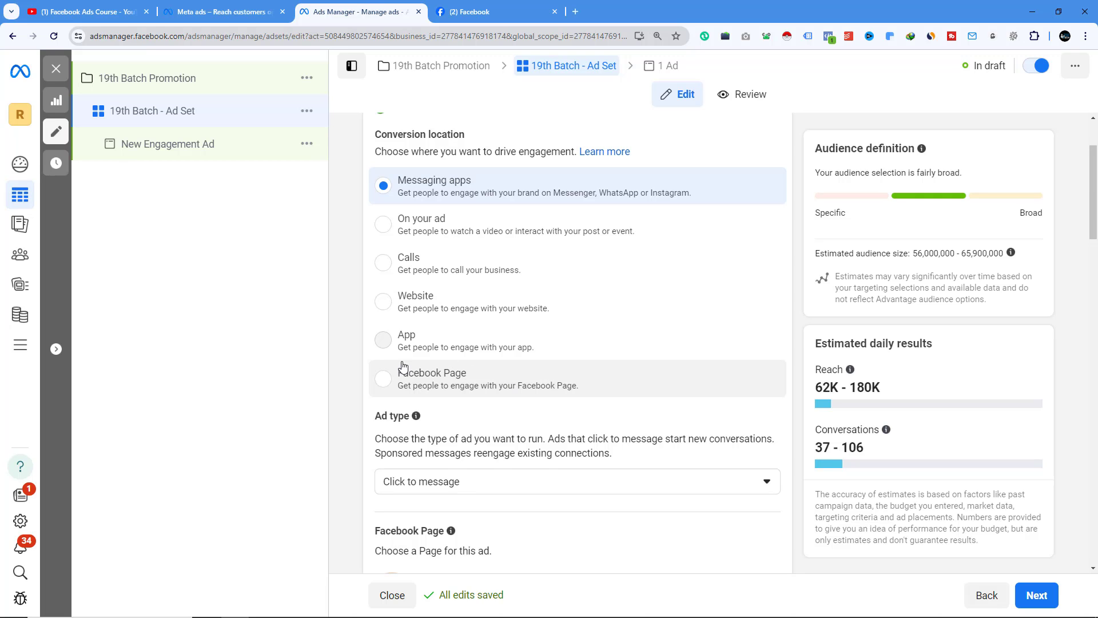
- Keep Click to message as the ad type and change the ad set's Facebook Page to Rh Tech
{"action": "scroll", "coordinate": [491, 247], "scroll_direction": "down", "scroll_amount": 3}
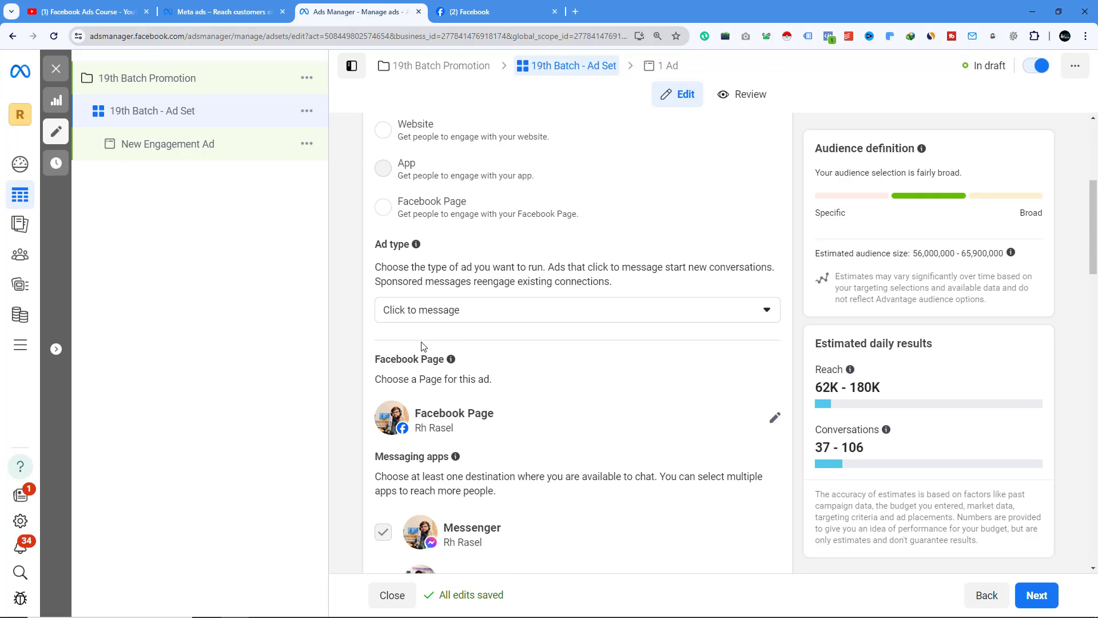
{"action": "left_click", "coordinate": [433, 309]}
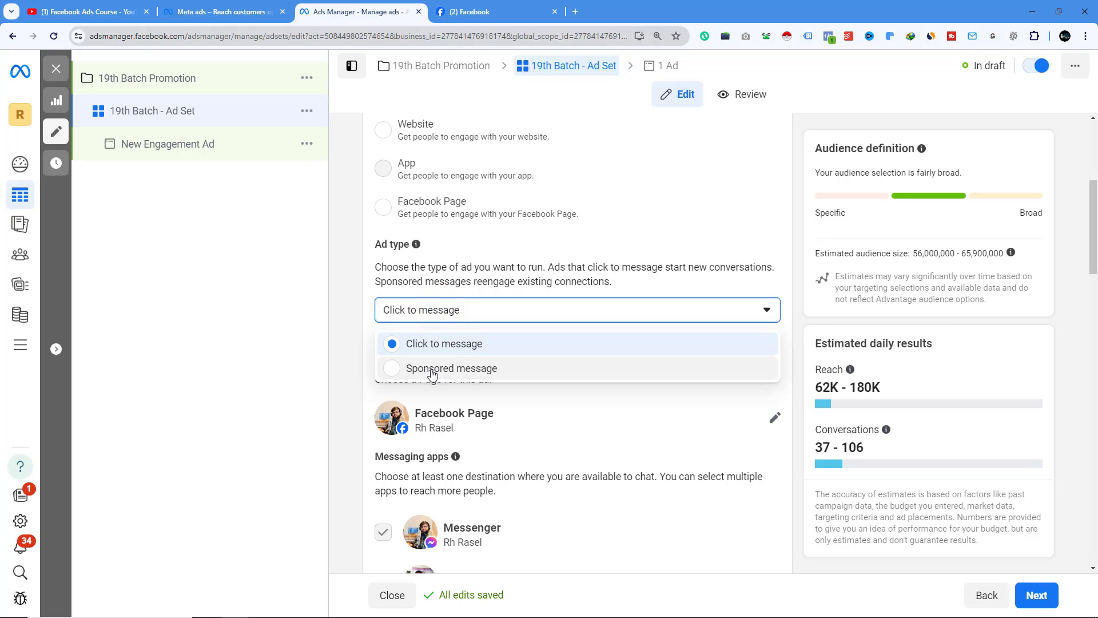
{"action": "left_click", "coordinate": [432, 344]}
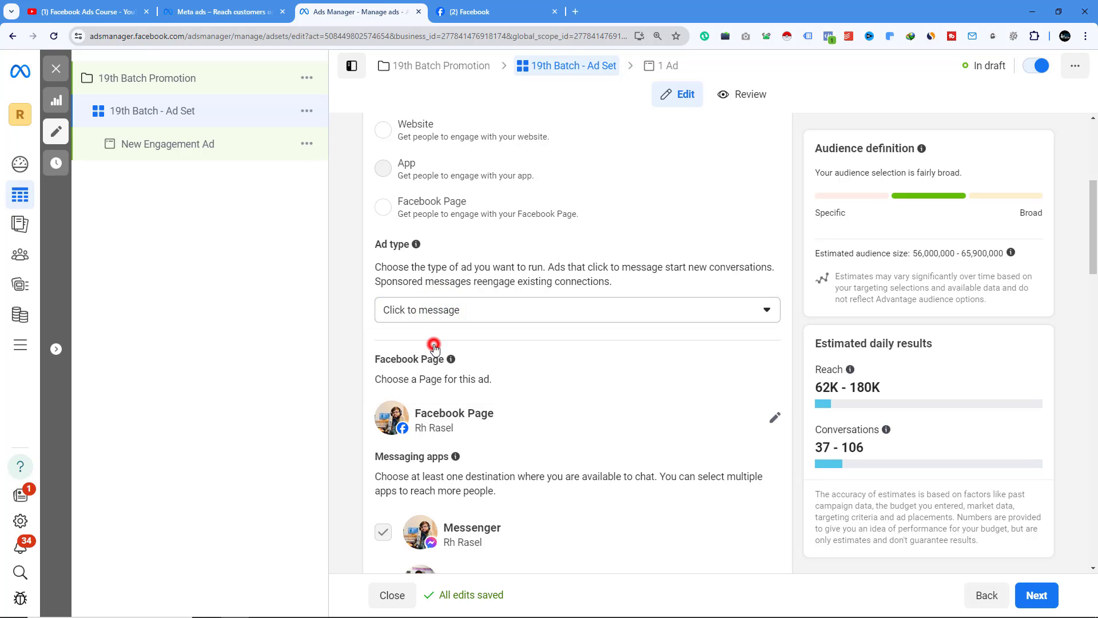
{"action": "scroll", "coordinate": [478, 337], "scroll_direction": "down", "scroll_amount": 3}
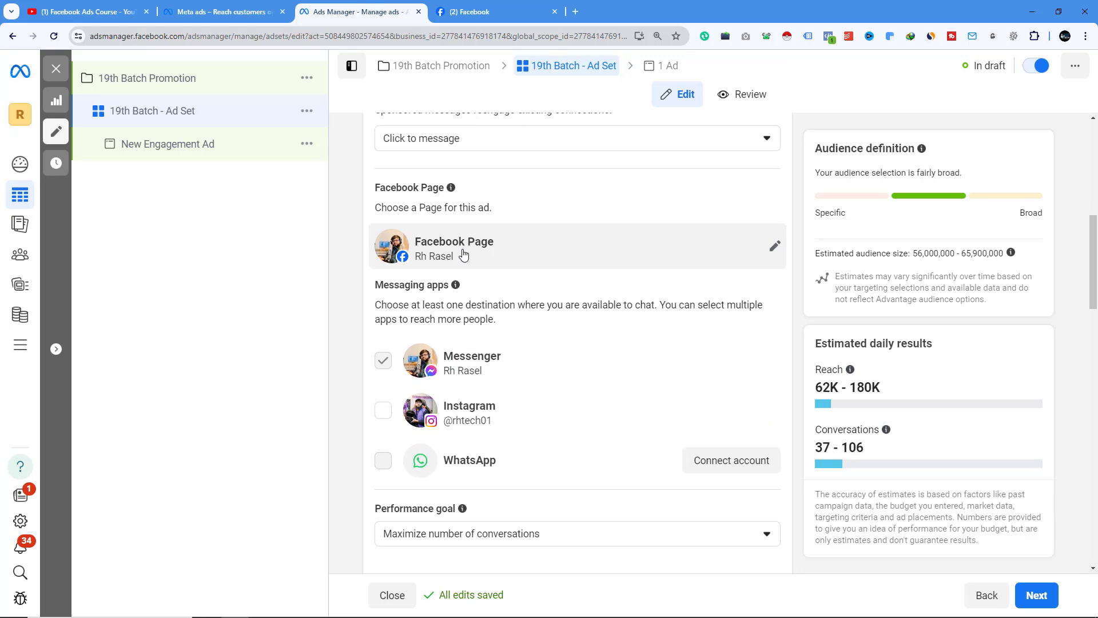
{"action": "left_click", "coordinate": [774, 246]}
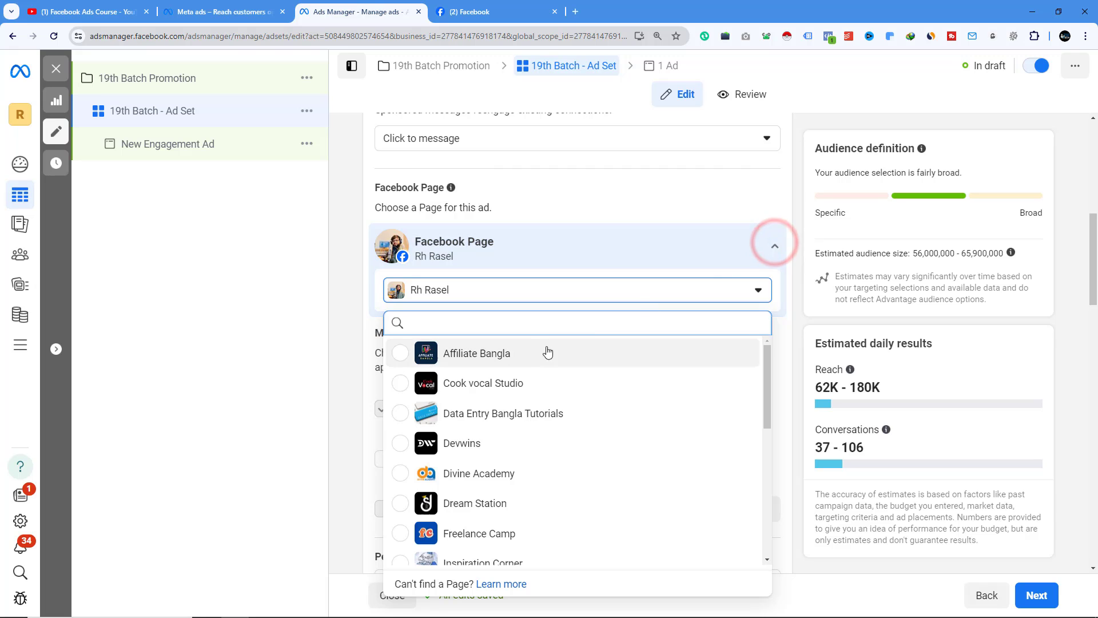
{"action": "scroll", "coordinate": [515, 389], "scroll_direction": "down", "scroll_amount": 5}
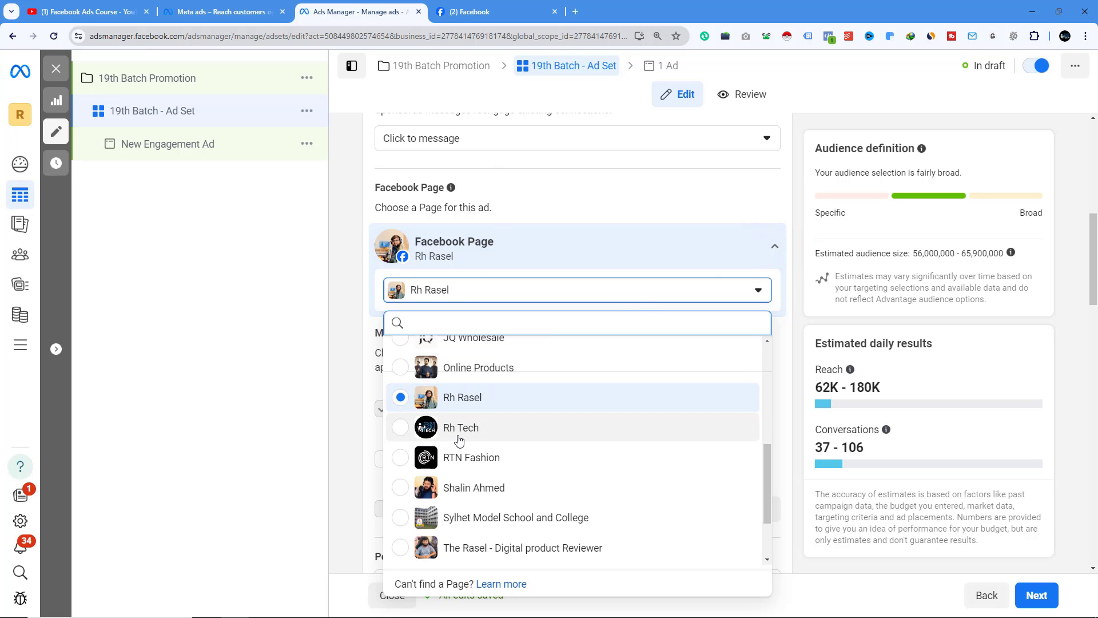
{"action": "left_click", "coordinate": [459, 439]}
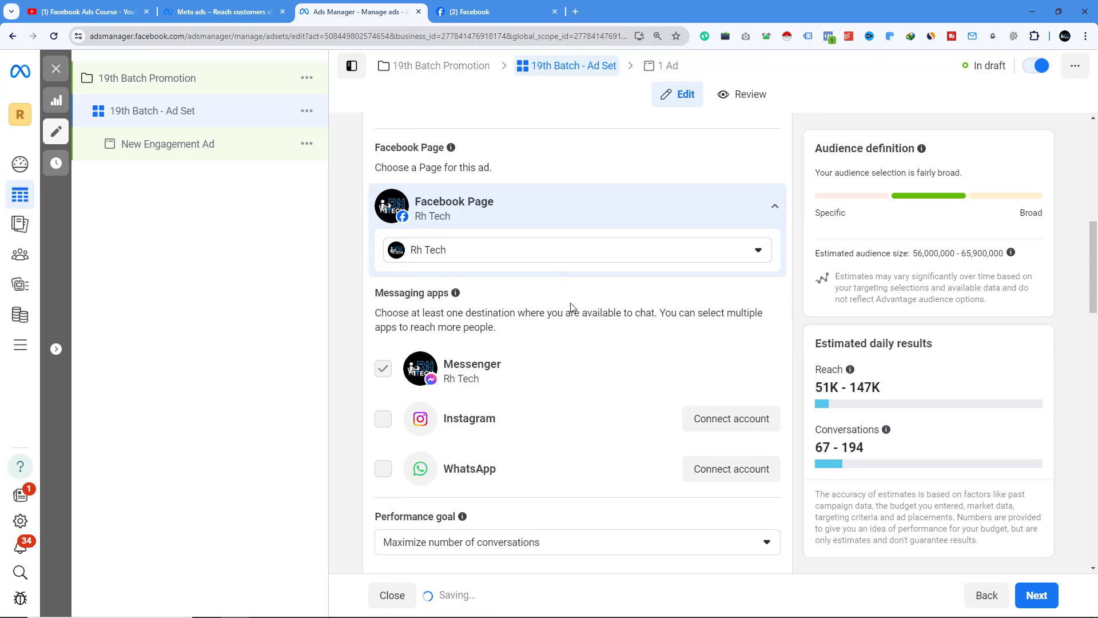
- Review the messaging apps, performance goal options, bid control and budget and schedule settings of the ad set
{"action": "scroll", "coordinate": [462, 306], "scroll_direction": "down", "scroll_amount": 2}
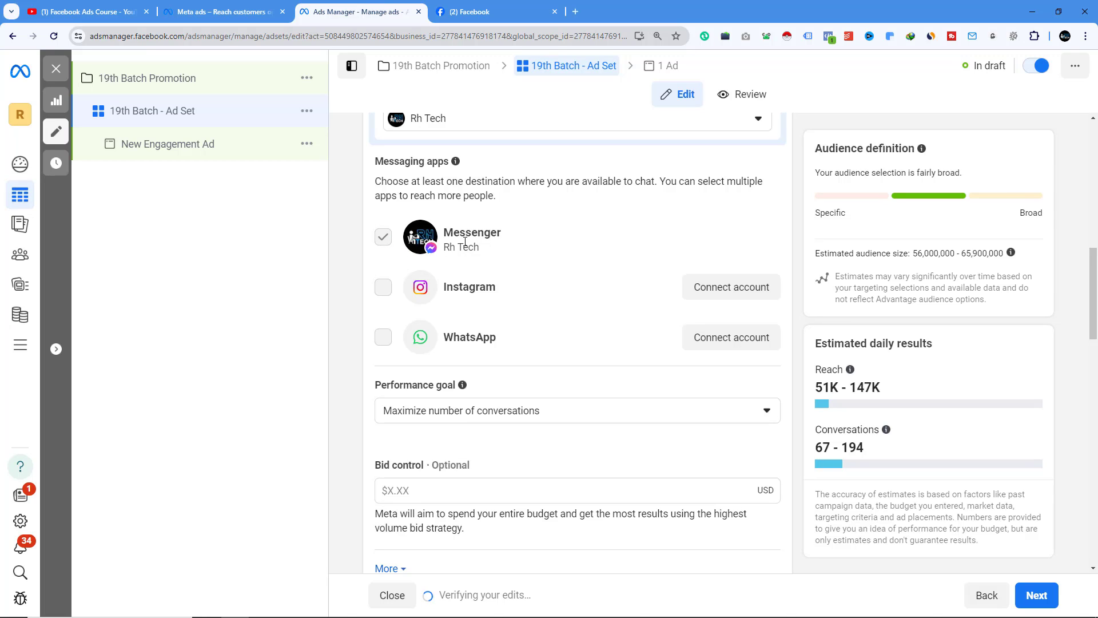
{"action": "scroll", "coordinate": [470, 246], "scroll_direction": "up", "scroll_amount": 2}
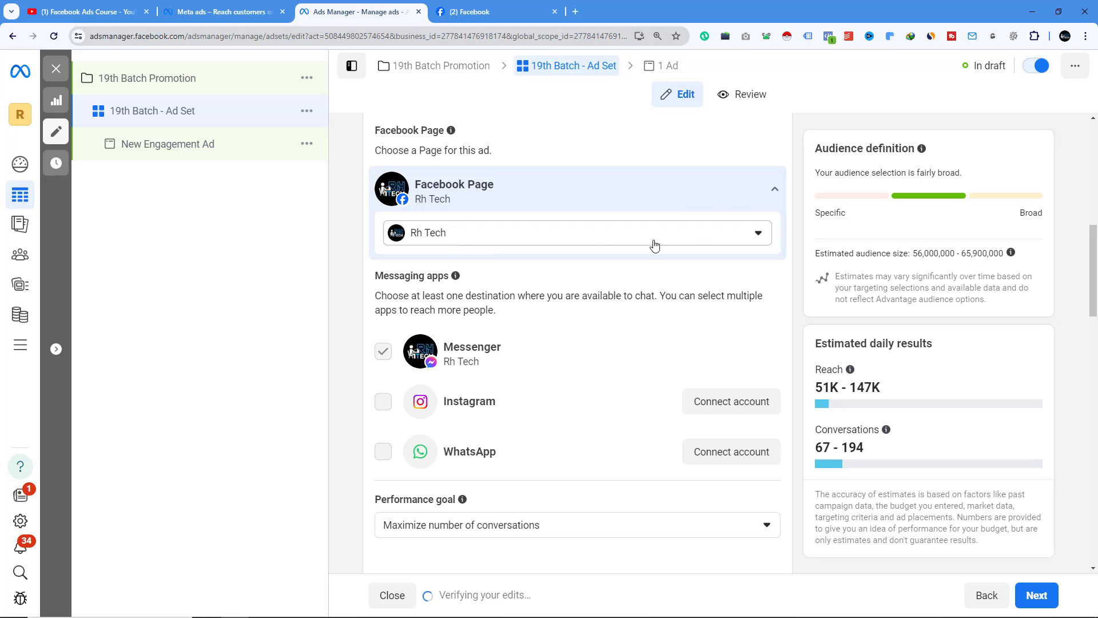
{"action": "scroll", "coordinate": [661, 262], "scroll_direction": "down", "scroll_amount": 4}
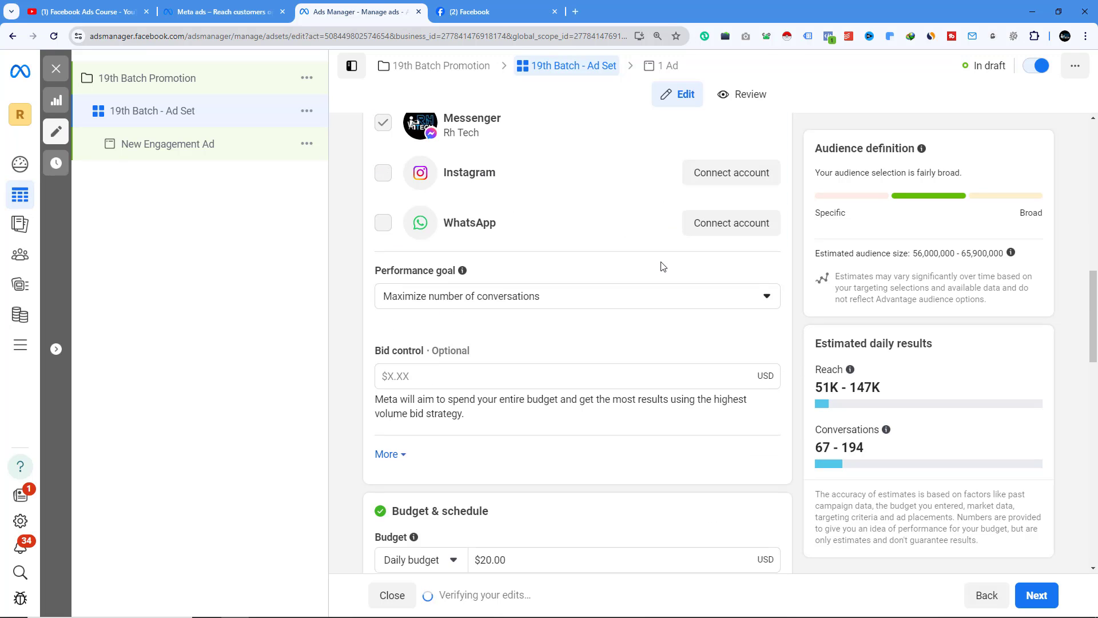
{"action": "left_click", "coordinate": [392, 300]}
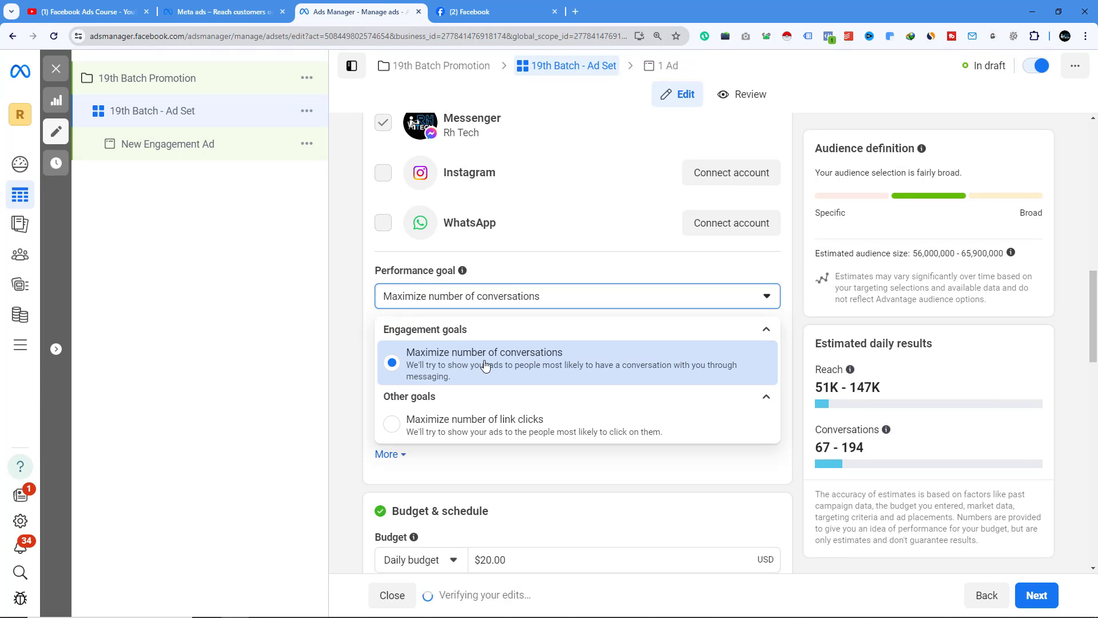
{"action": "left_click", "coordinate": [513, 364]}
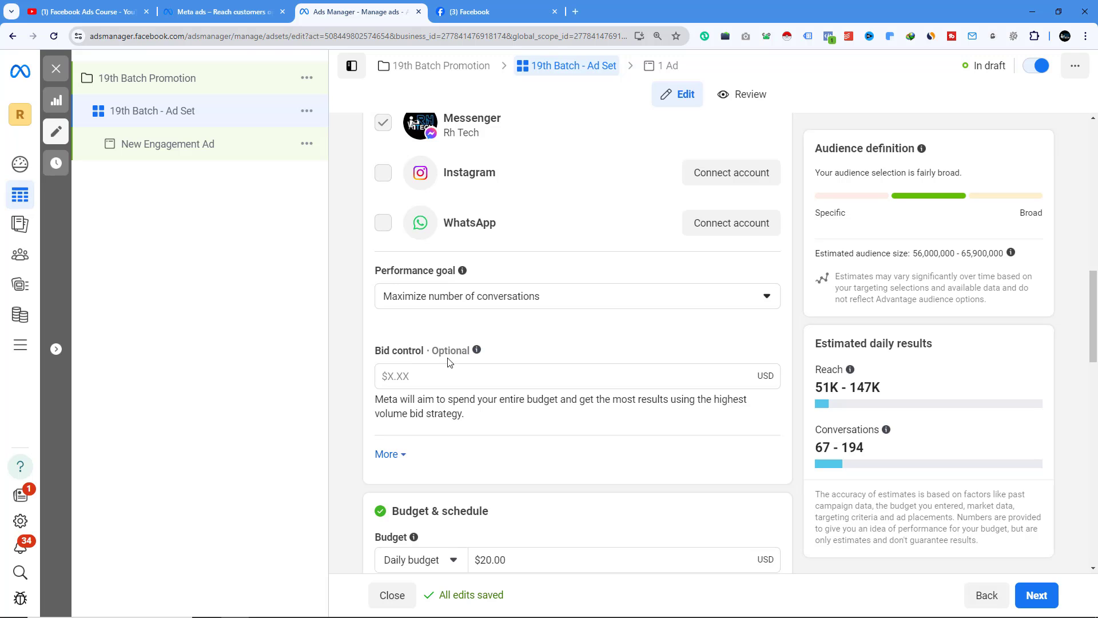
{"action": "left_click_drag", "start_coordinate": [445, 350], "coordinate": [470, 350]}
{"action": "scroll", "coordinate": [551, 404], "scroll_direction": "down", "scroll_amount": 3}
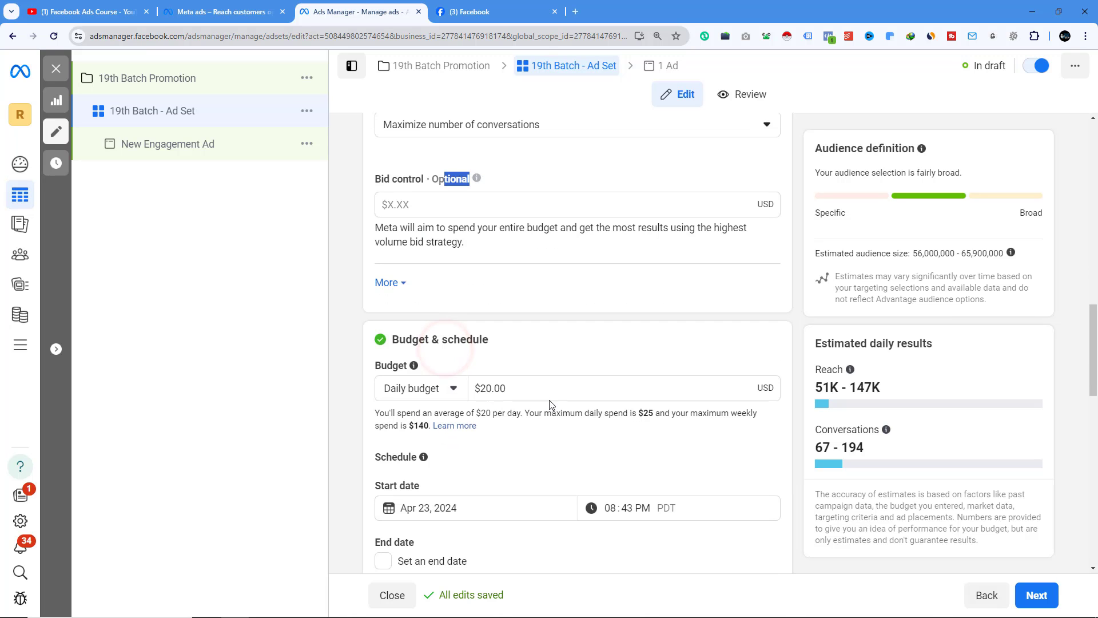
{"action": "scroll", "coordinate": [456, 372], "scroll_direction": "down", "scroll_amount": 4}
{"action": "scroll", "coordinate": [452, 269], "scroll_direction": "up", "scroll_amount": 2}
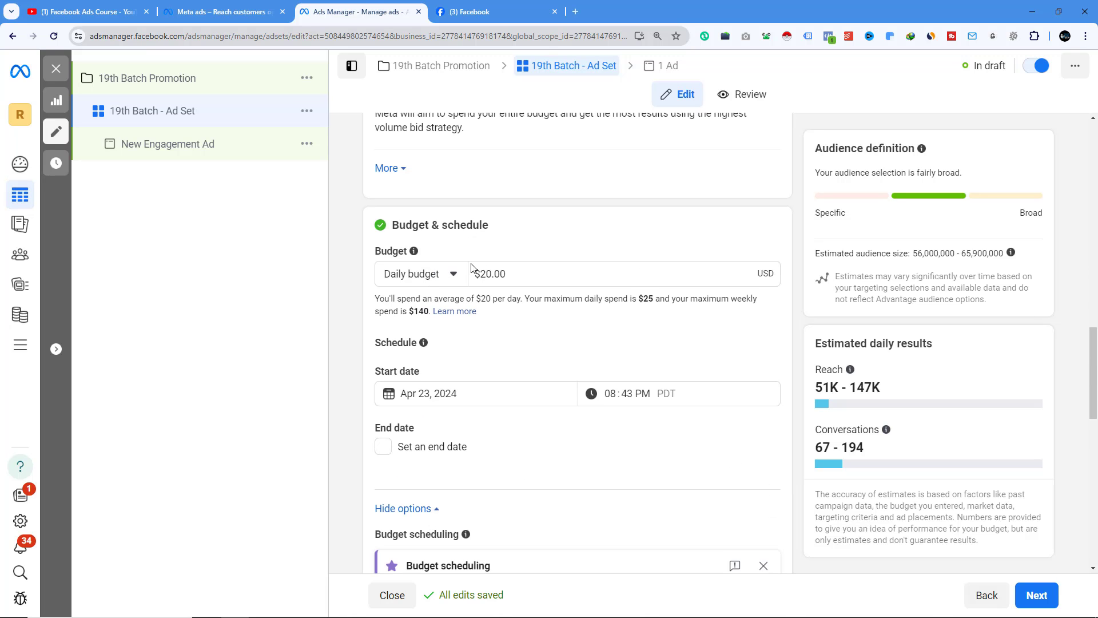
- Set the ad set's daily budget to $1.00 and add an end date of Apr 30, 2024
{"action": "left_click_drag", "start_coordinate": [491, 272], "coordinate": [478, 273]}
{"action": "type", "text": "1"}
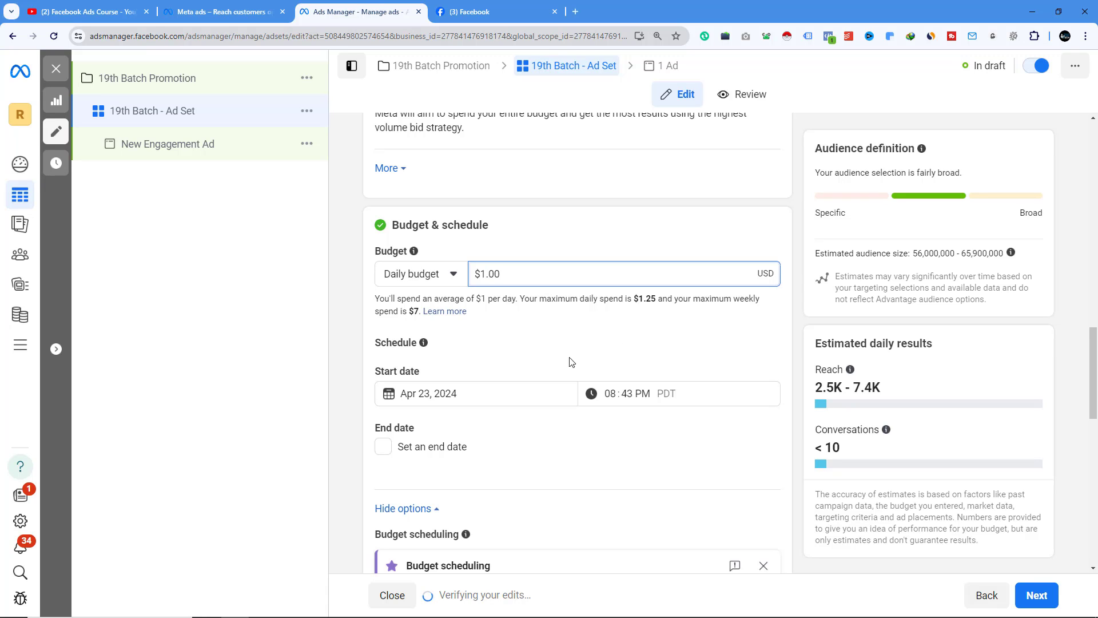
{"action": "left_click", "coordinate": [384, 448]}
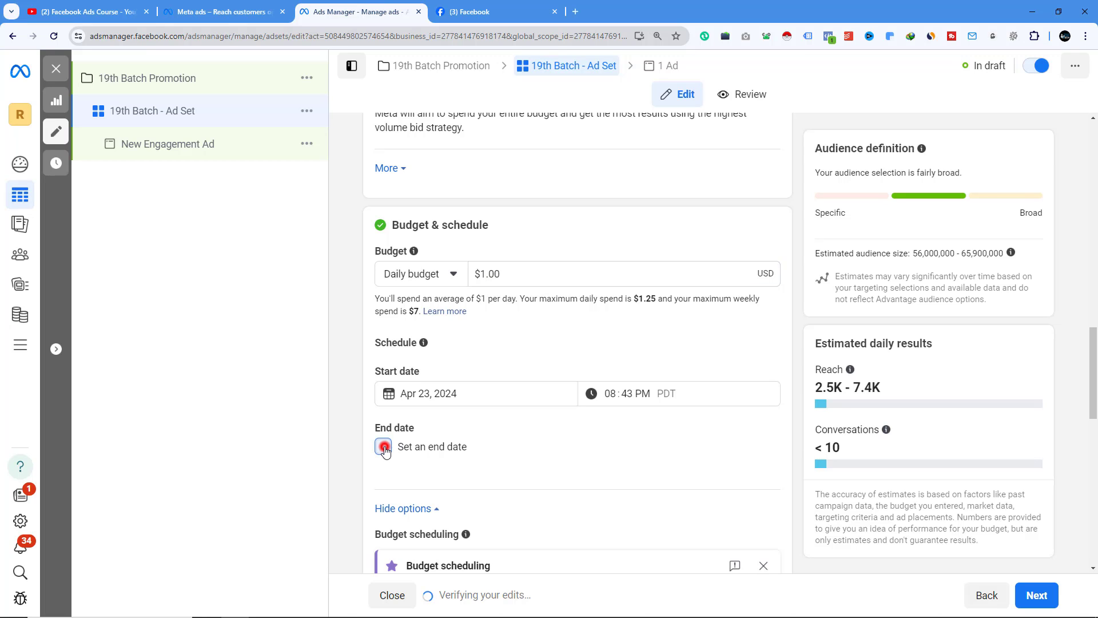
{"action": "left_click", "coordinate": [433, 478]}
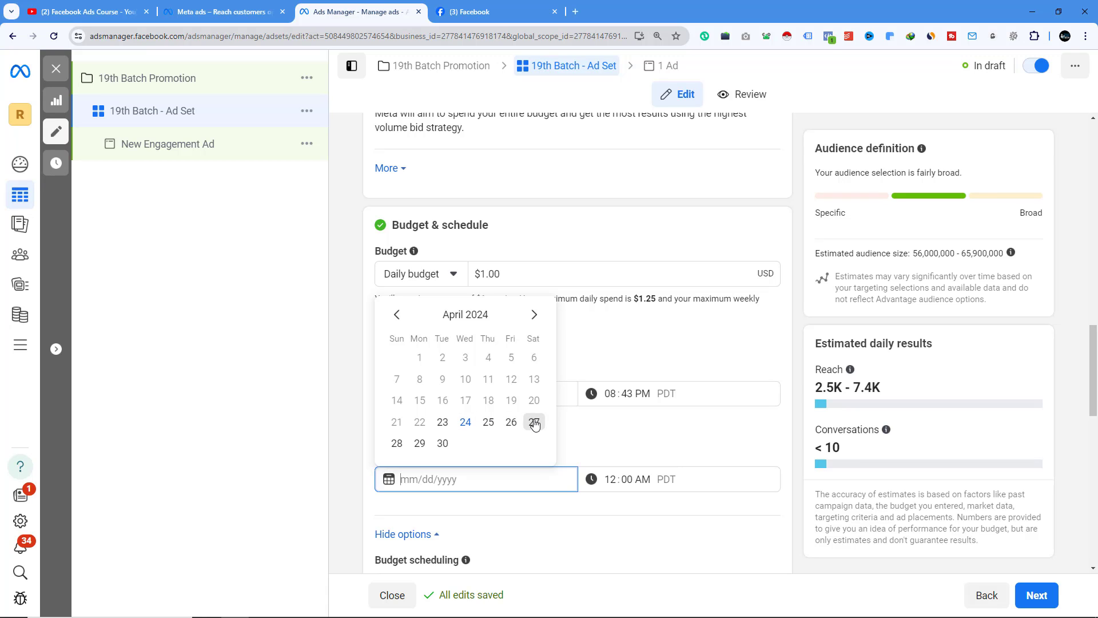
{"action": "left_click", "coordinate": [442, 444]}
- Review the audience controls, expanding the extra options below the Bangladesh location
{"action": "scroll", "coordinate": [352, 393], "scroll_direction": "down", "scroll_amount": 6}
{"action": "scroll", "coordinate": [353, 392], "scroll_direction": "down", "scroll_amount": 4}
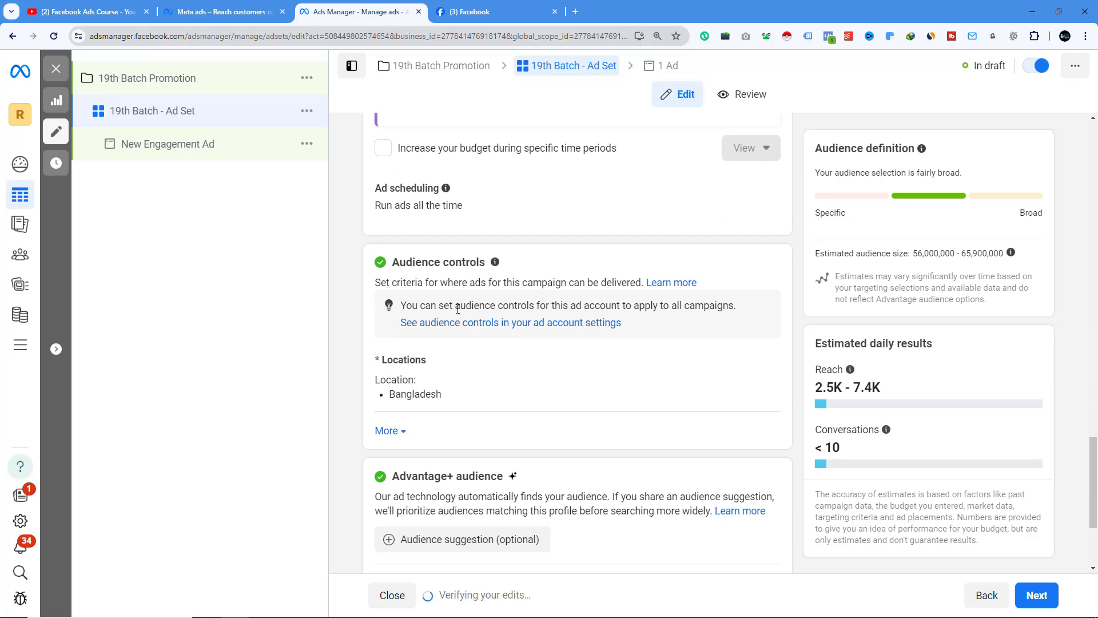
{"action": "scroll", "coordinate": [458, 309], "scroll_direction": "up", "scroll_amount": 4}
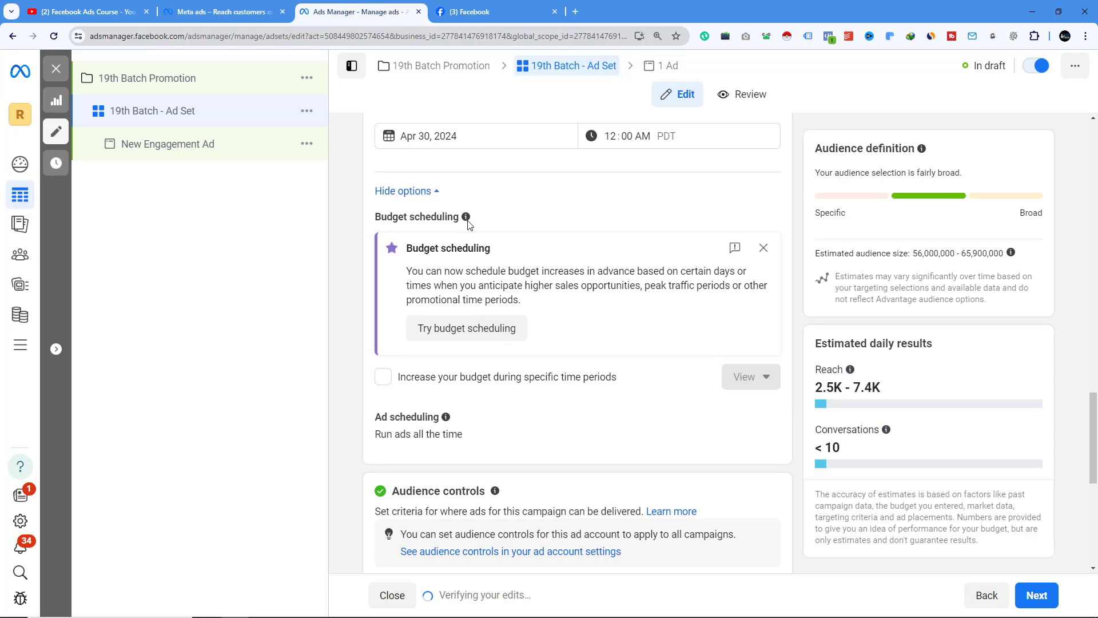
{"action": "scroll", "coordinate": [434, 401], "scroll_direction": "down", "scroll_amount": 3}
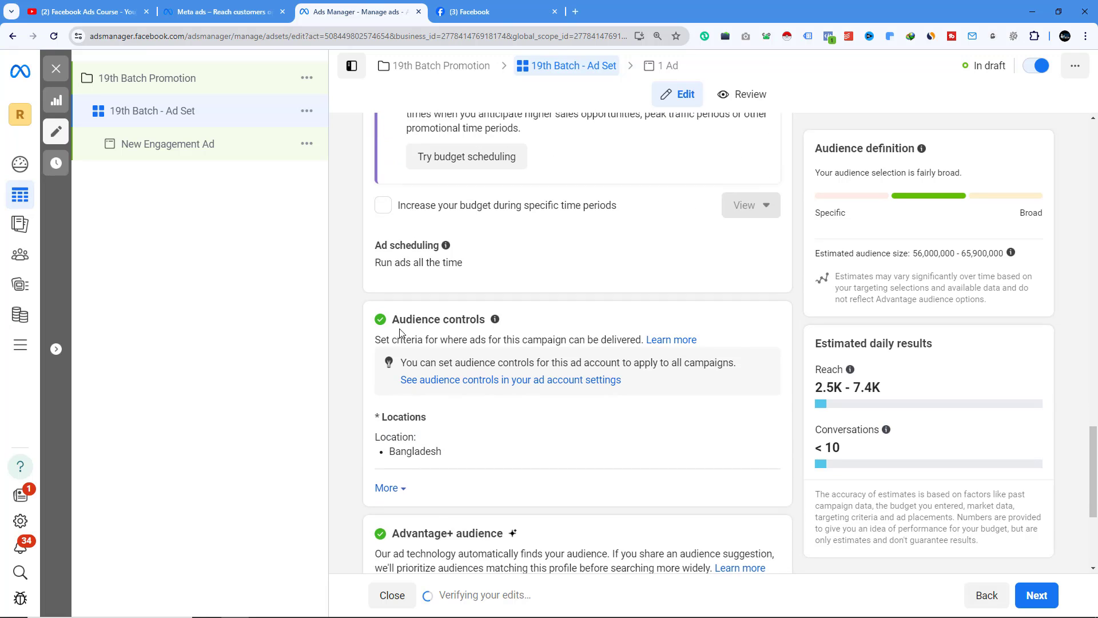
{"action": "scroll", "coordinate": [515, 345], "scroll_direction": "down", "scroll_amount": 2}
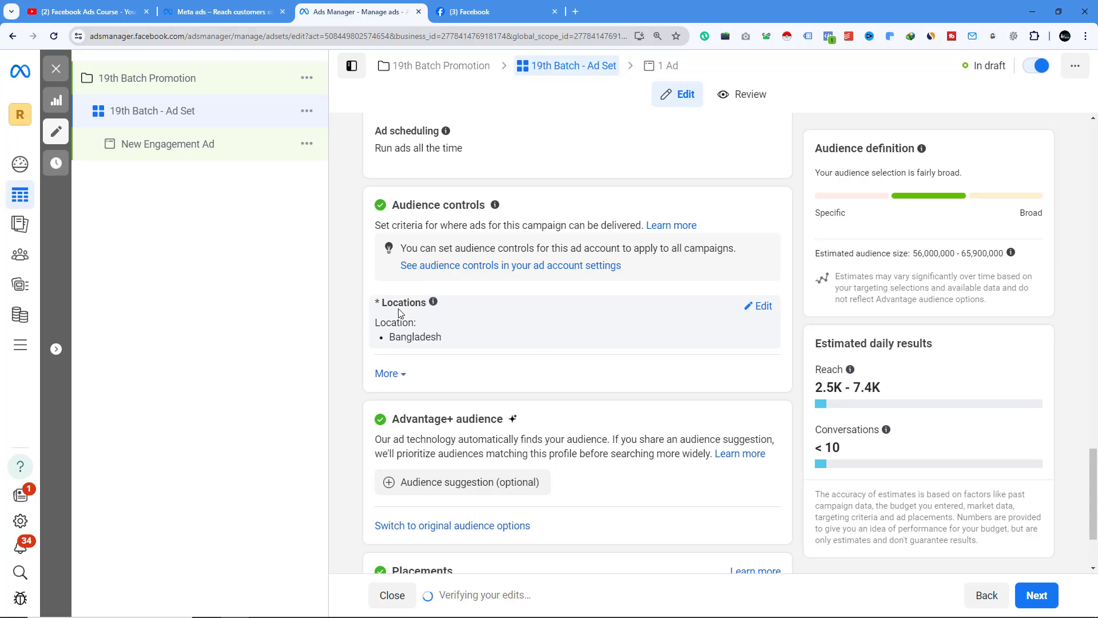
{"action": "mouse_move", "coordinate": [416, 321]}
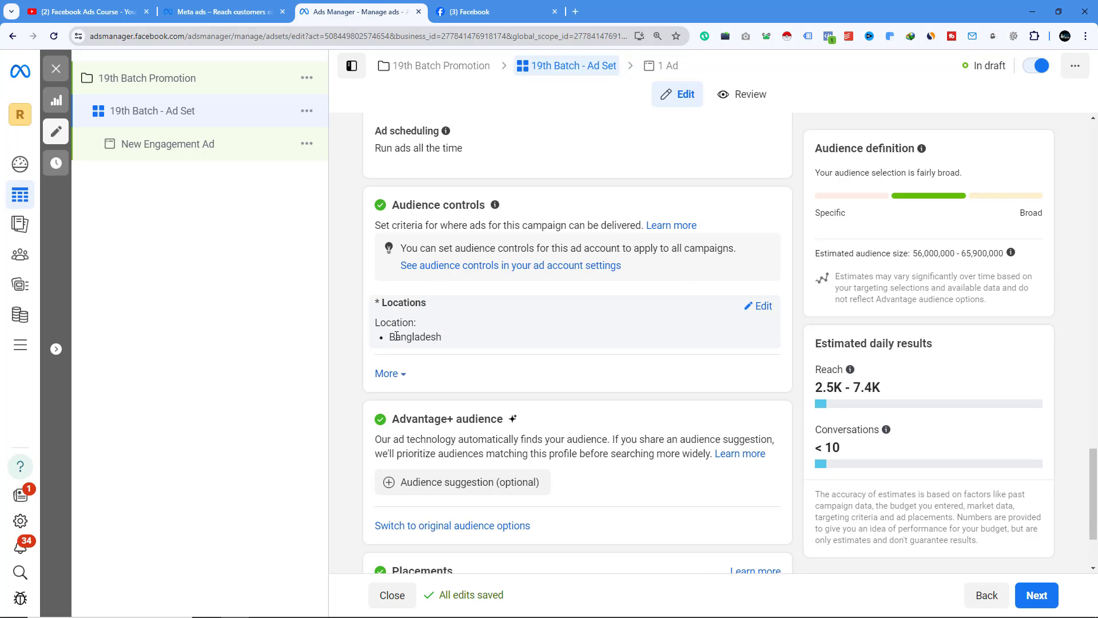
{"action": "left_click", "coordinate": [401, 375]}
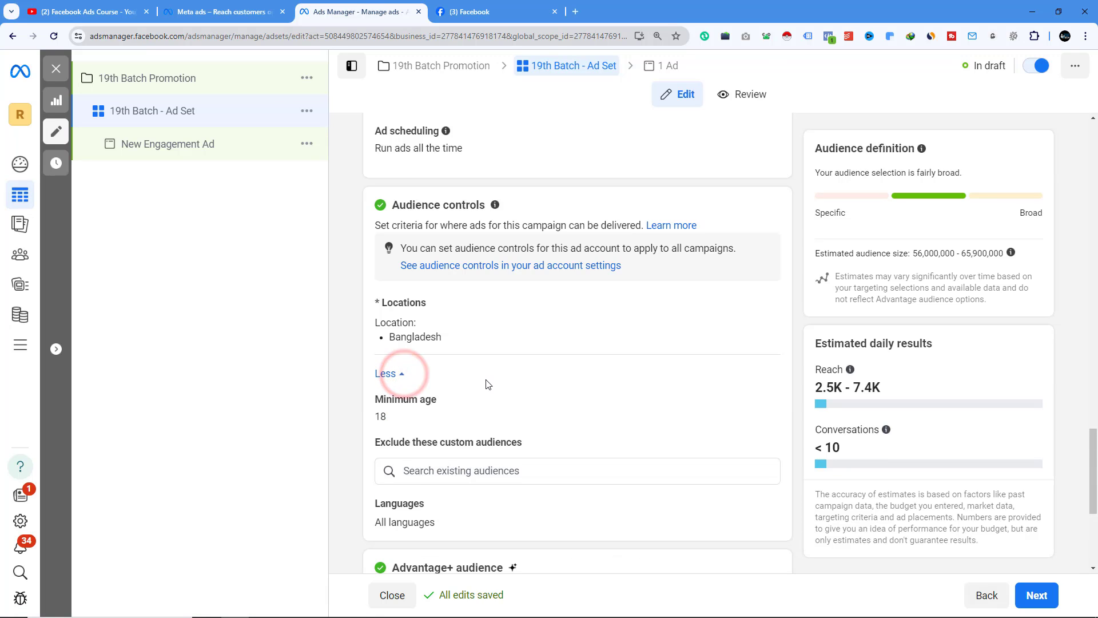
{"action": "scroll", "coordinate": [487, 384], "scroll_direction": "down", "scroll_amount": 2}
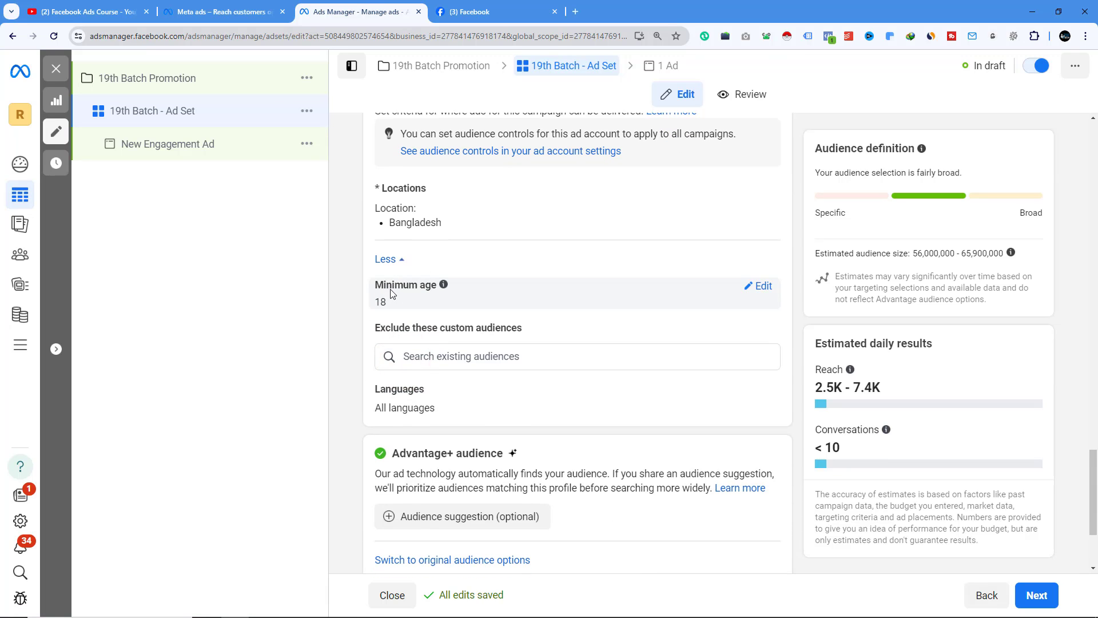
{"action": "mouse_move", "coordinate": [446, 287]}
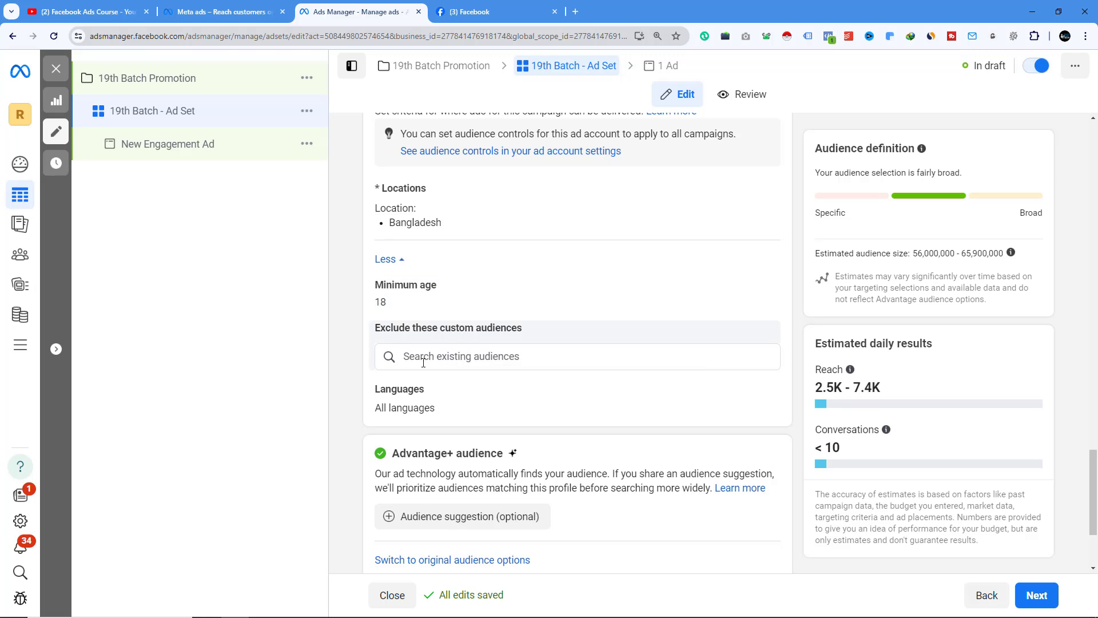
{"action": "scroll", "coordinate": [416, 337], "scroll_direction": "up", "scroll_amount": 2}
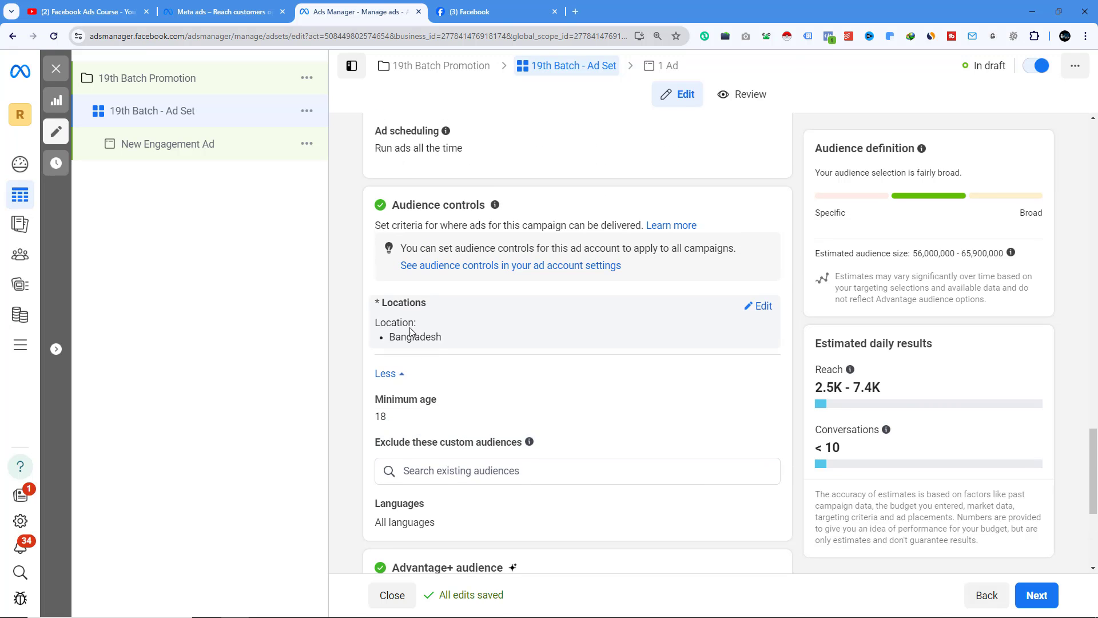
- Open the location settings and set the audience controls' minimum age to 20
{"action": "left_click", "coordinate": [759, 305]}
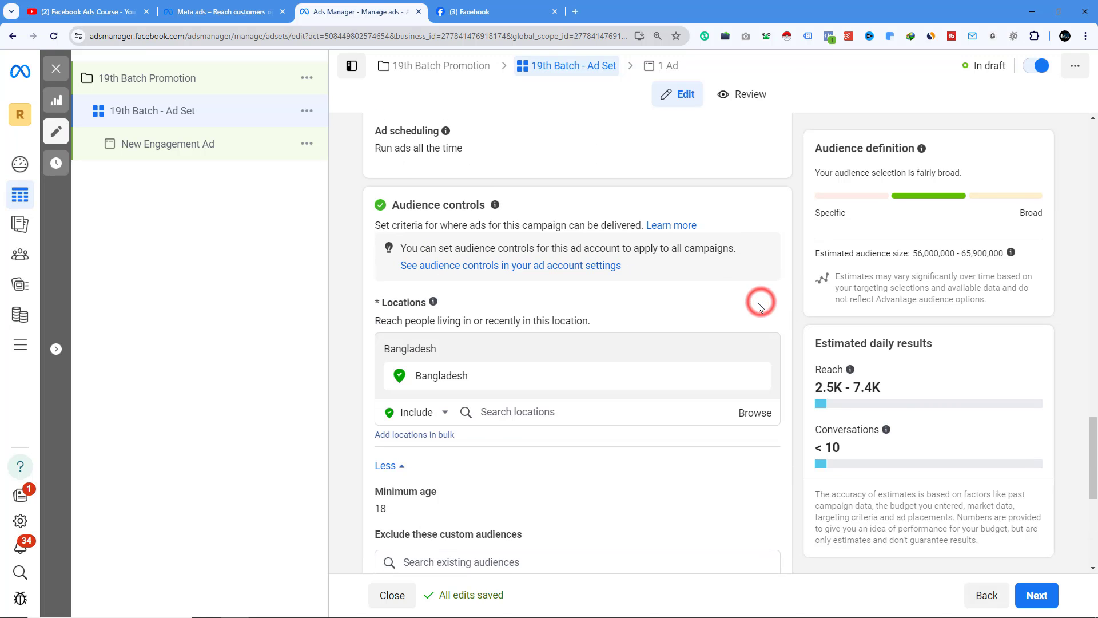
{"action": "scroll", "coordinate": [589, 365], "scroll_direction": "down", "scroll_amount": 3}
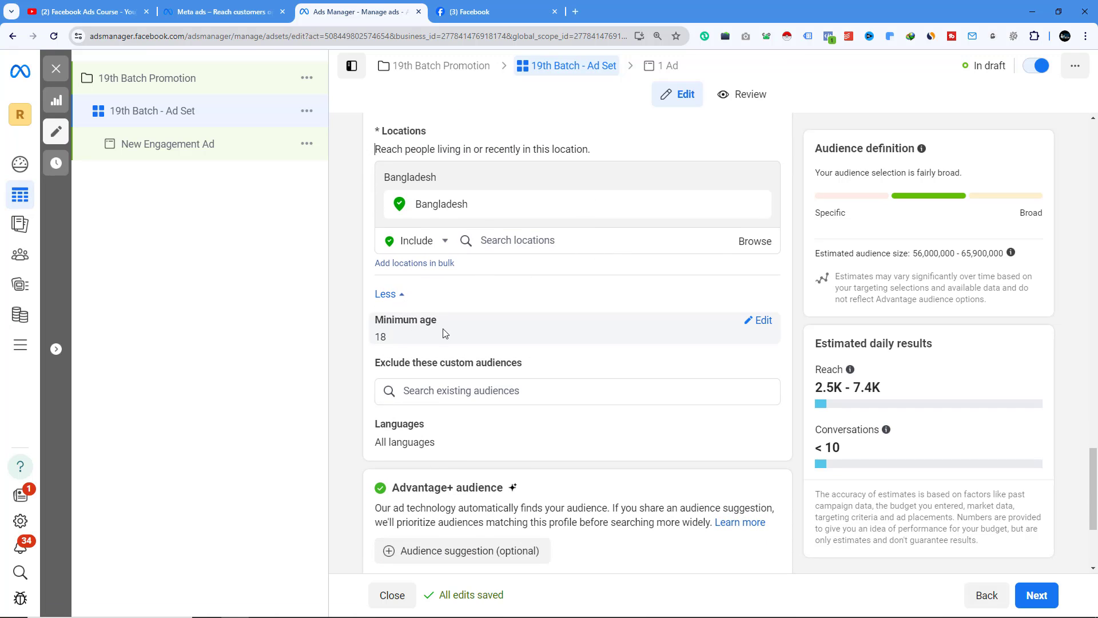
{"action": "scroll", "coordinate": [423, 303], "scroll_direction": "down", "scroll_amount": 1}
{"action": "left_click", "coordinate": [758, 263]}
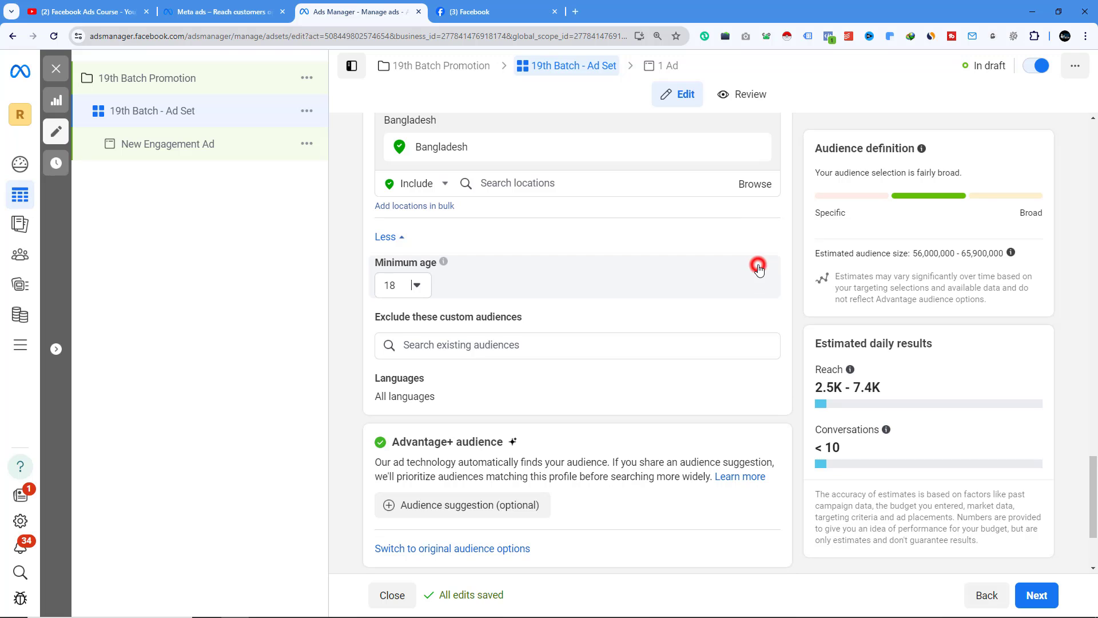
{"action": "left_click", "coordinate": [415, 285]}
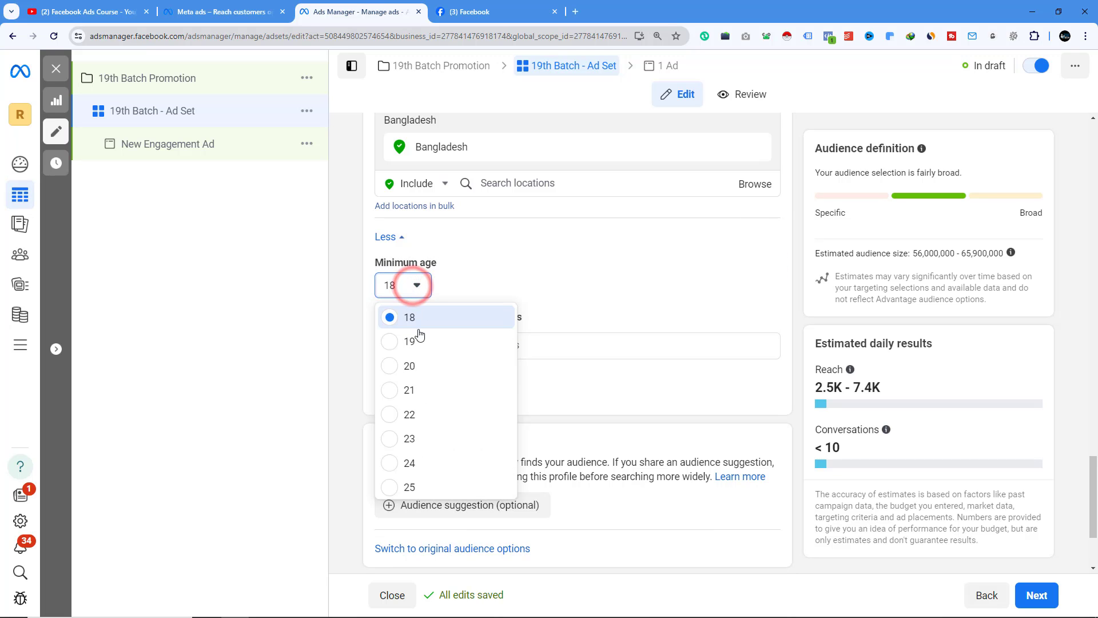
{"action": "left_click", "coordinate": [394, 367]}
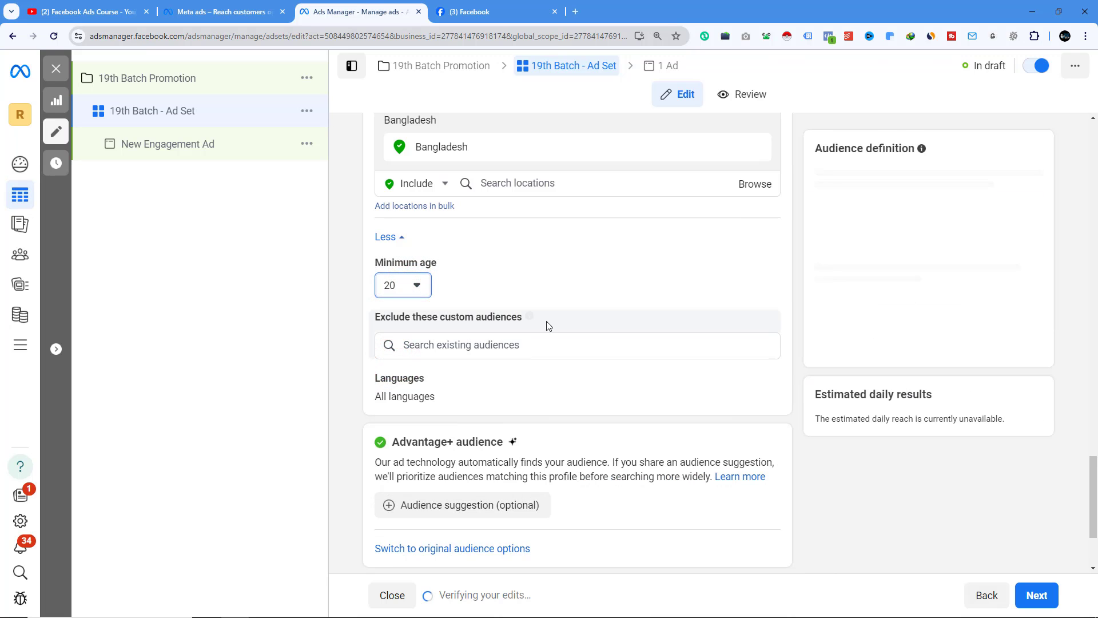
- Add an Advantage+ audience suggestion with an age range of 20 to 45
{"action": "scroll", "coordinate": [449, 350], "scroll_direction": "down", "scroll_amount": 2}
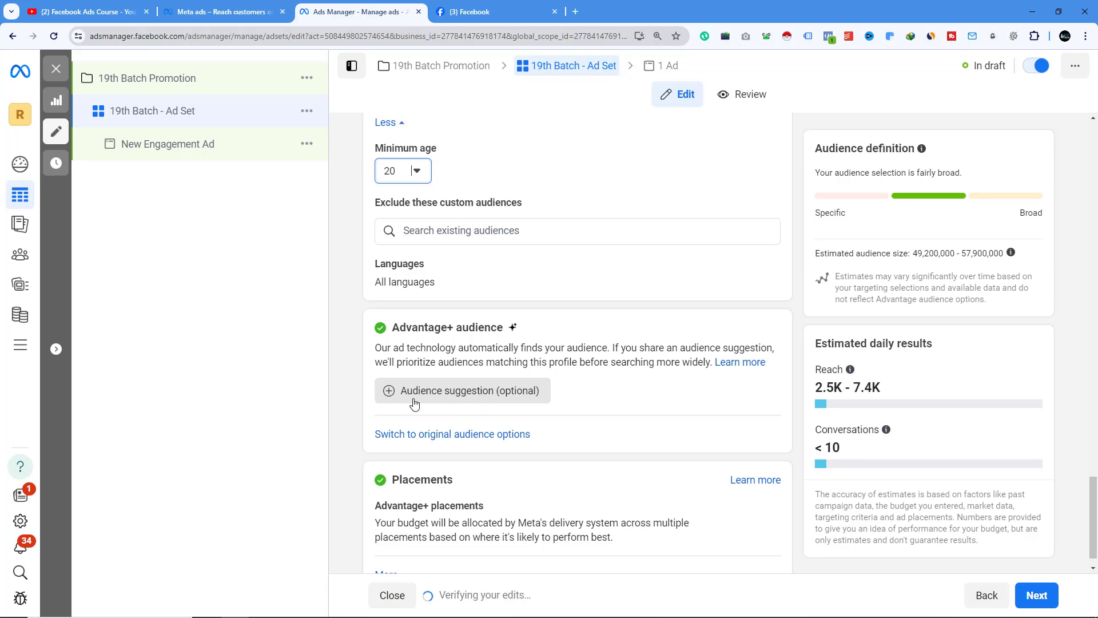
{"action": "left_click", "coordinate": [451, 395]}
{"action": "scroll", "coordinate": [486, 320], "scroll_direction": "down", "scroll_amount": 3}
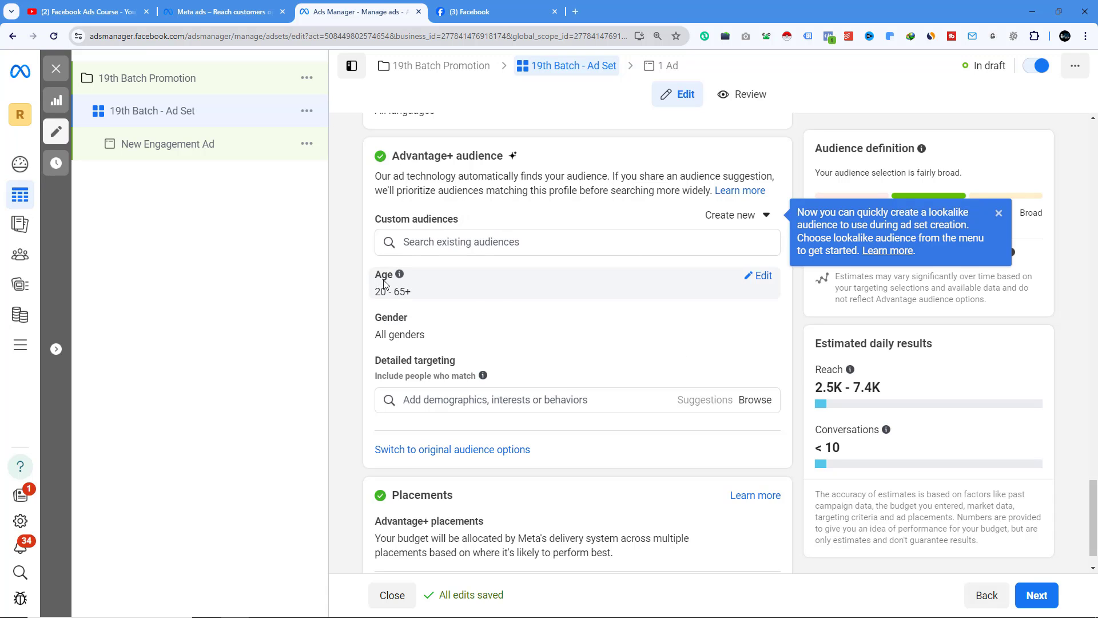
{"action": "left_click", "coordinate": [763, 276]}
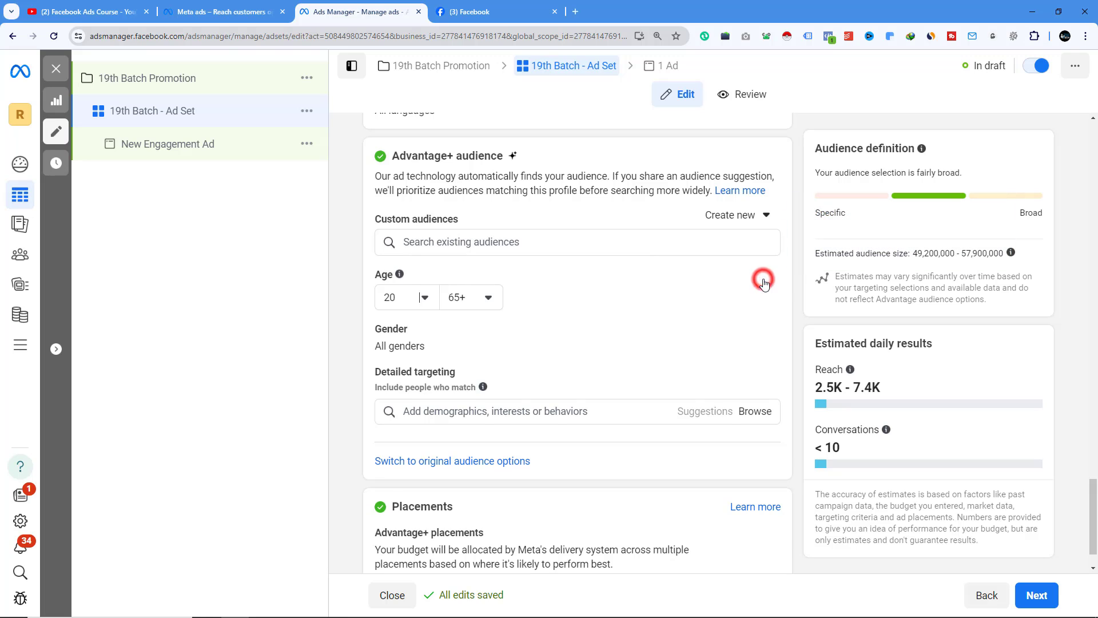
{"action": "left_click", "coordinate": [484, 298]}
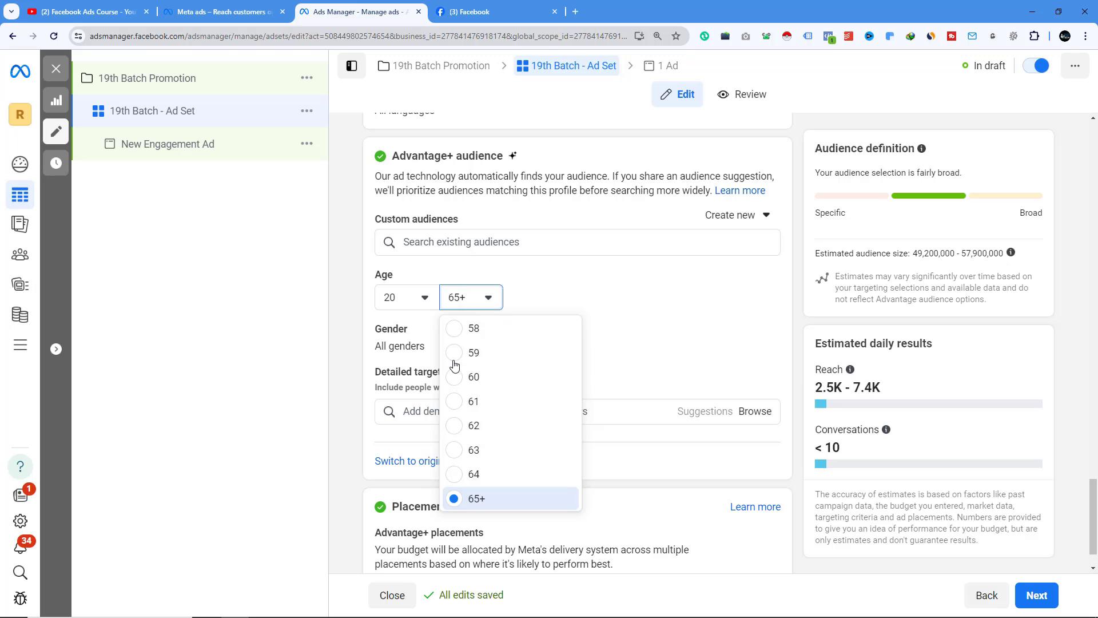
{"action": "scroll", "coordinate": [458, 372], "scroll_direction": "up", "scroll_amount": 2}
{"action": "scroll", "coordinate": [456, 373], "scroll_direction": "up", "scroll_amount": 1}
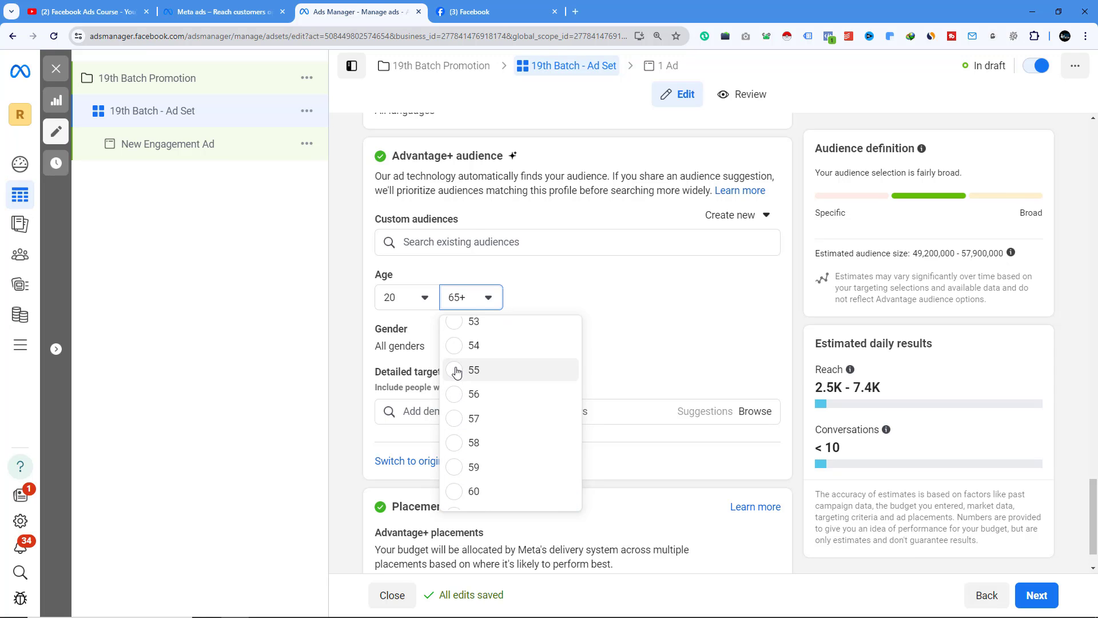
{"action": "scroll", "coordinate": [456, 373], "scroll_direction": "up", "scroll_amount": 4}
{"action": "left_click", "coordinate": [463, 292]}
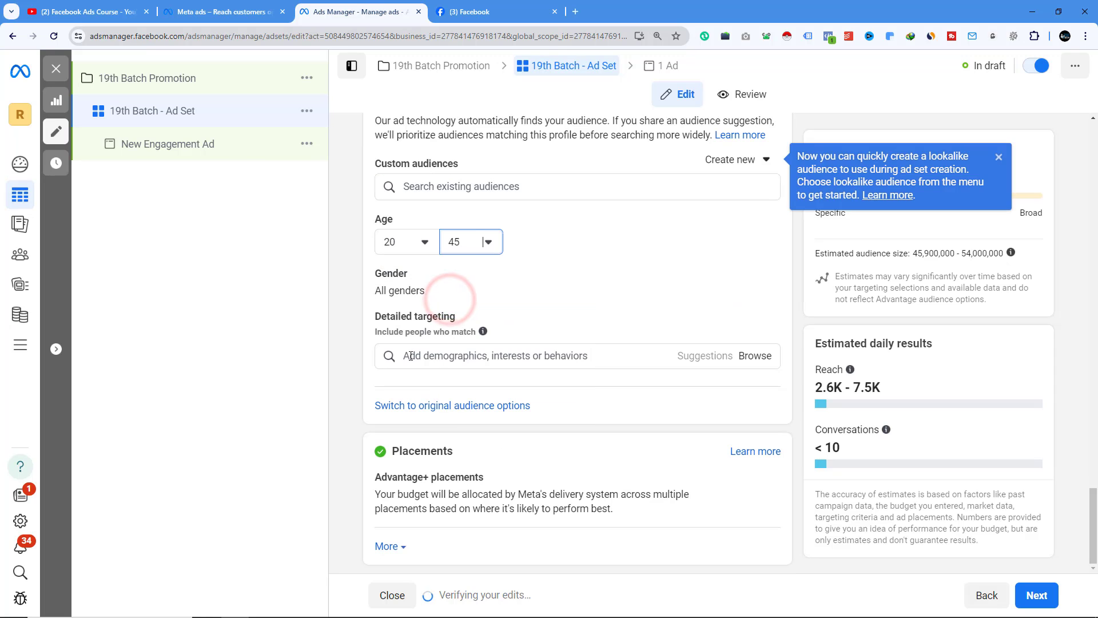
{"action": "mouse_move", "coordinate": [398, 278]}
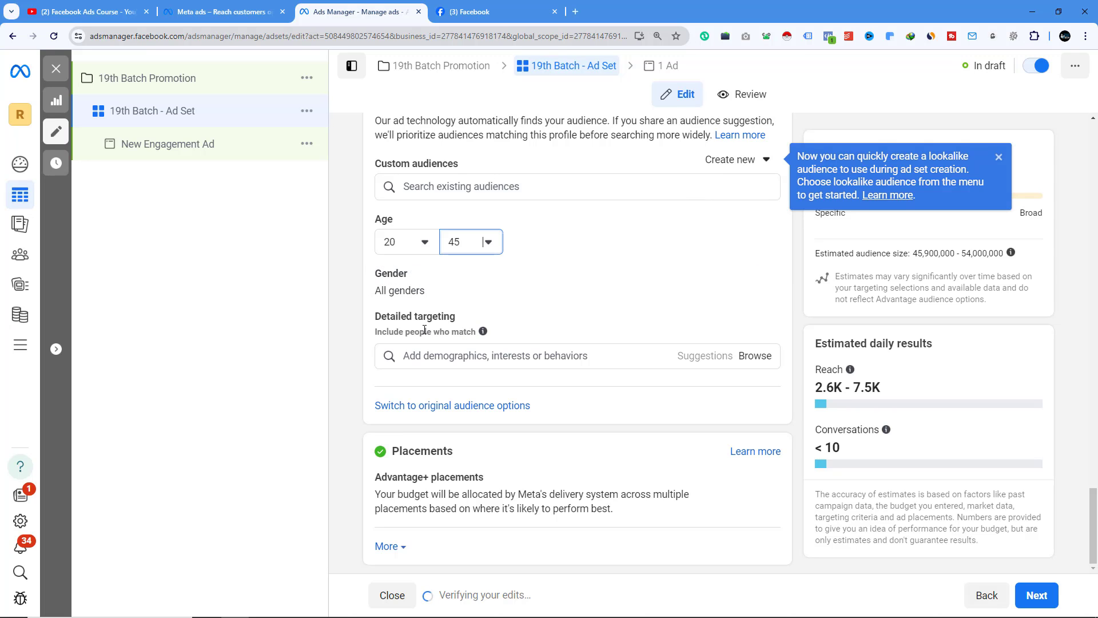
- Switch the ad set to the original audience options
{"action": "triple_click", "coordinate": [372, 315]}
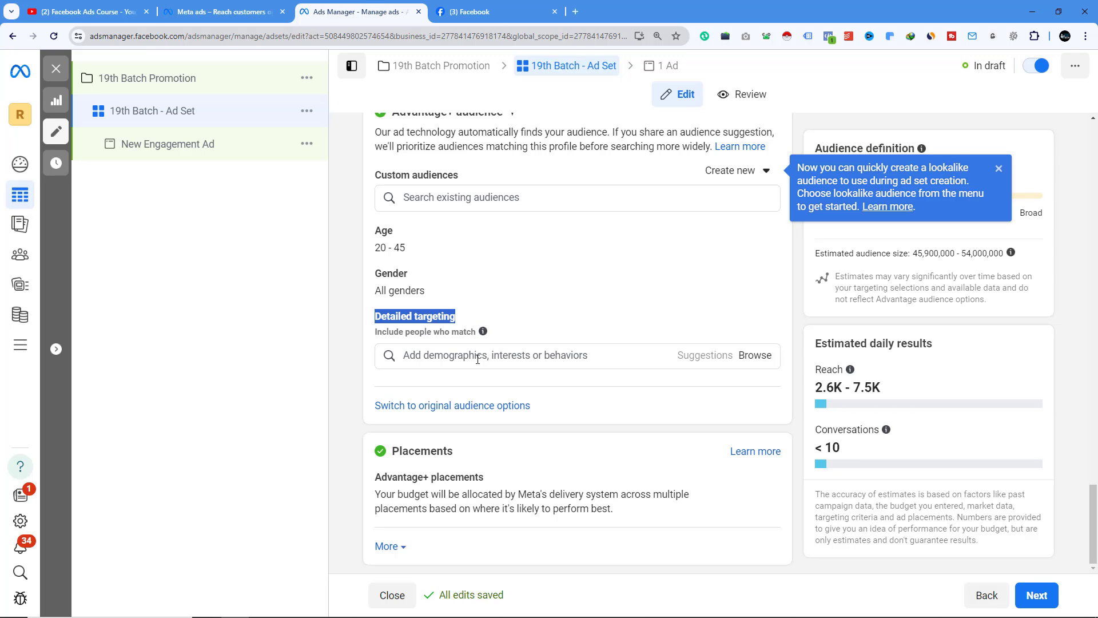
{"action": "left_click", "coordinate": [439, 407]}
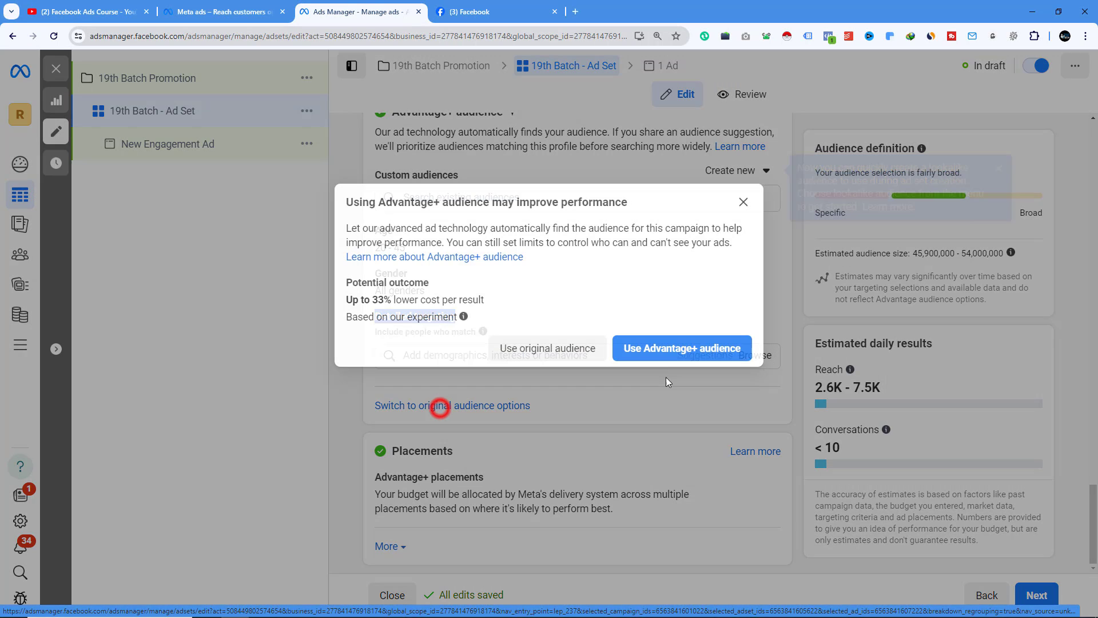
{"action": "left_click", "coordinate": [561, 348]}
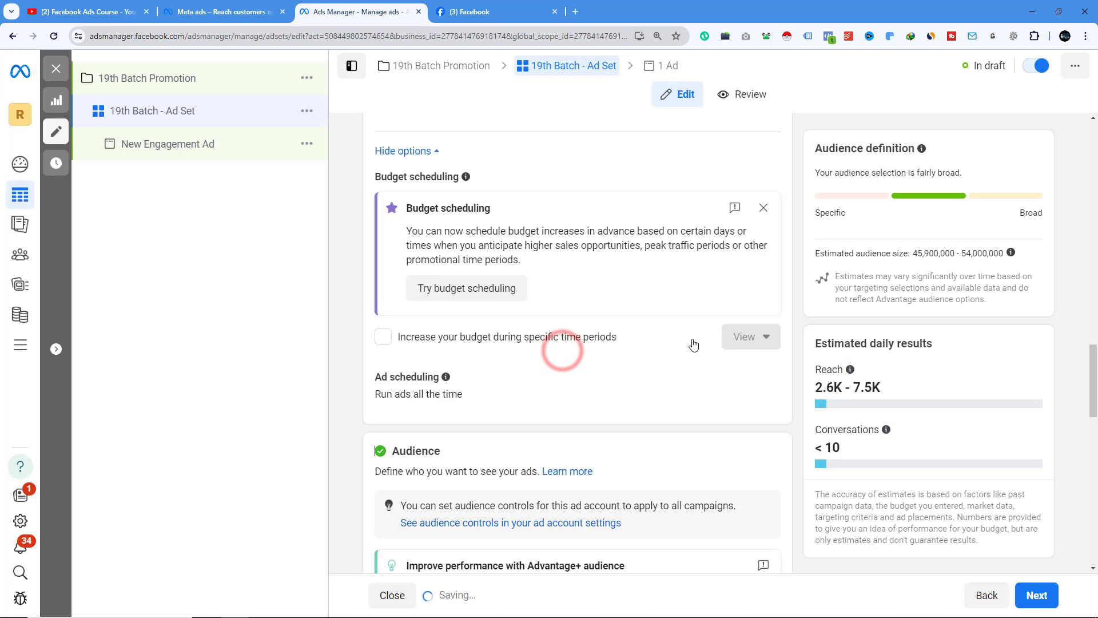
- Browse the custom audience list for existing audiences to target
{"action": "scroll", "coordinate": [542, 361], "scroll_direction": "down", "scroll_amount": 6}
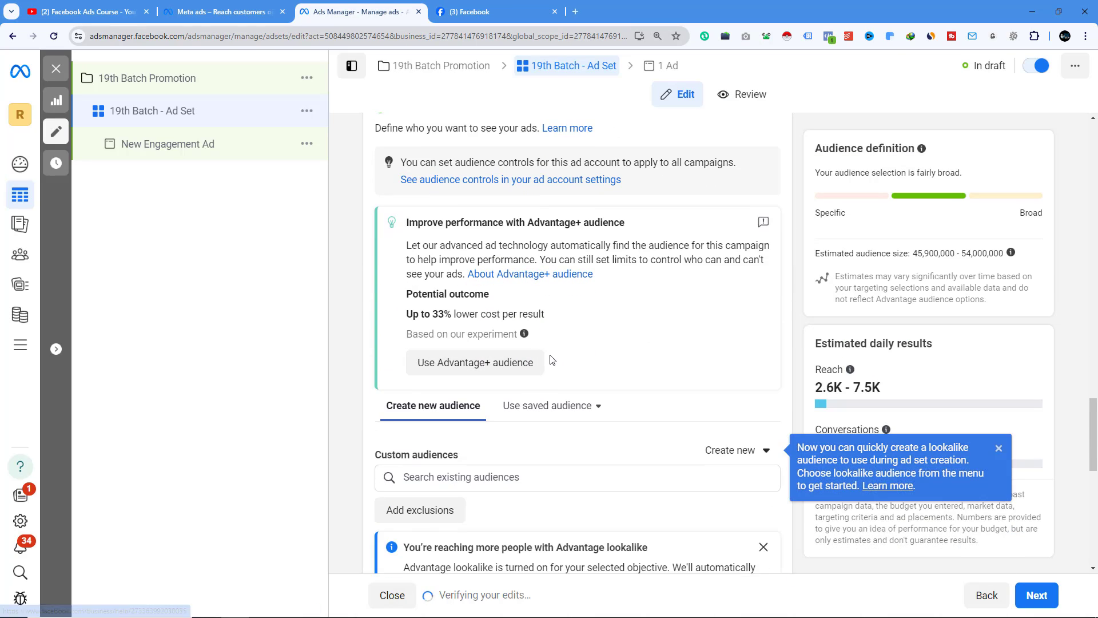
{"action": "scroll", "coordinate": [553, 359], "scroll_direction": "down", "scroll_amount": 3}
{"action": "left_click", "coordinate": [488, 303]}
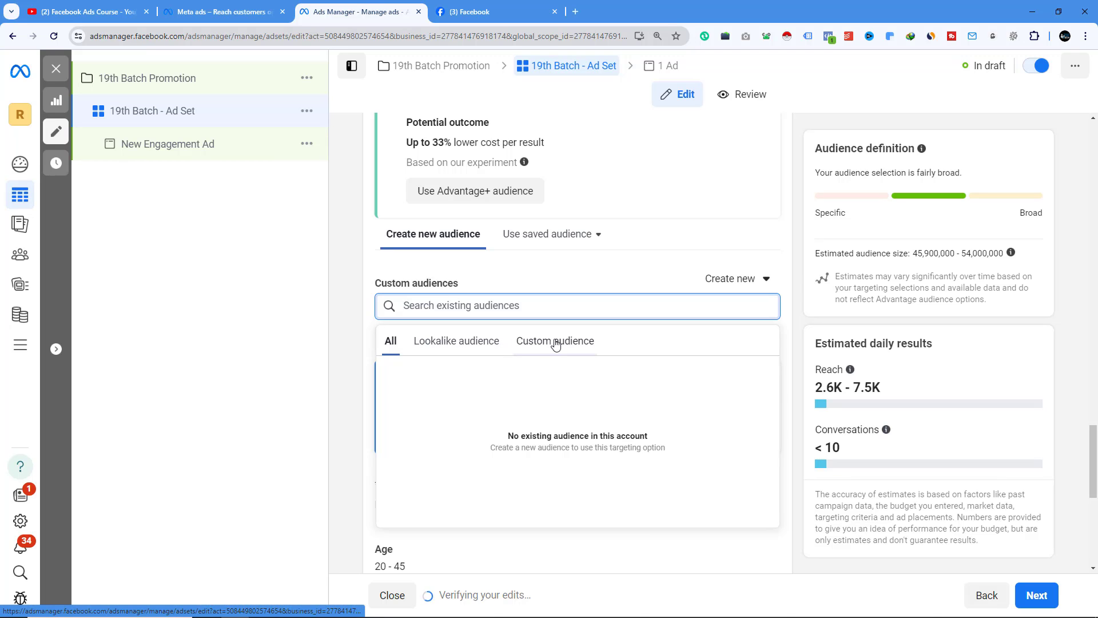
{"action": "left_click", "coordinate": [487, 347]}
{"action": "left_click", "coordinate": [545, 341]}
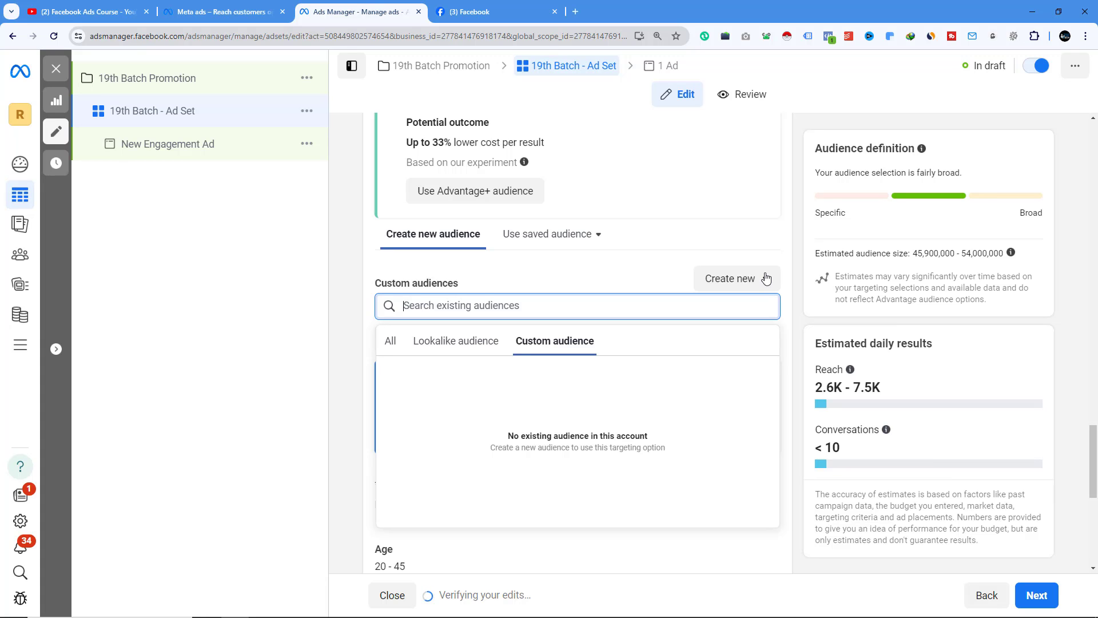
- Switch the ad set back to Advantage+ audience
{"action": "scroll", "coordinate": [587, 328], "scroll_direction": "up", "scroll_amount": 4}
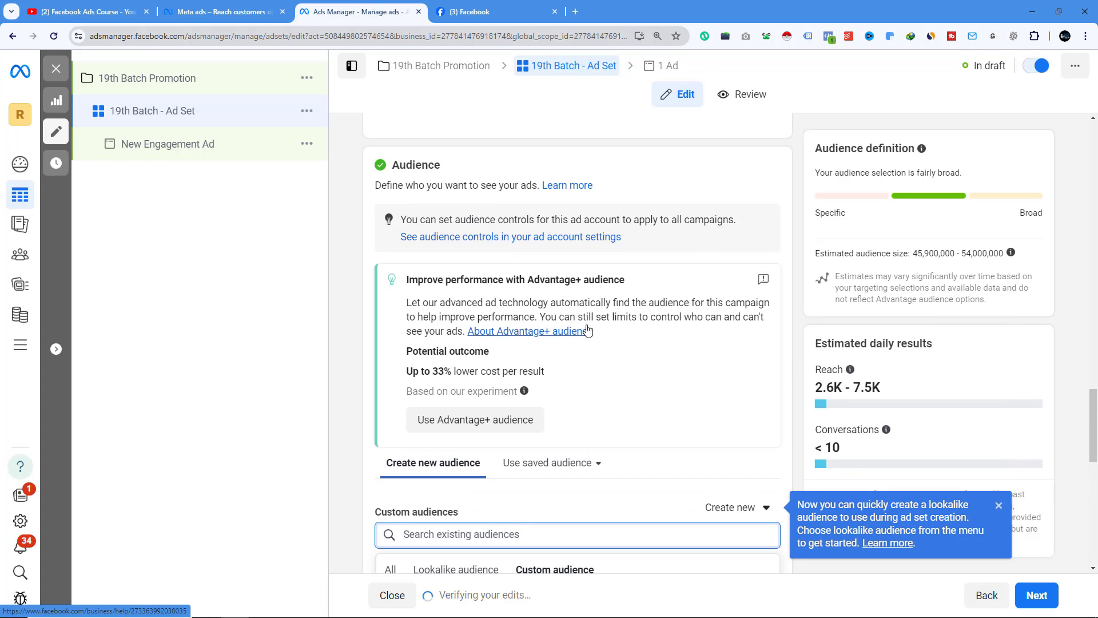
{"action": "scroll", "coordinate": [443, 320], "scroll_direction": "down", "scroll_amount": 2}
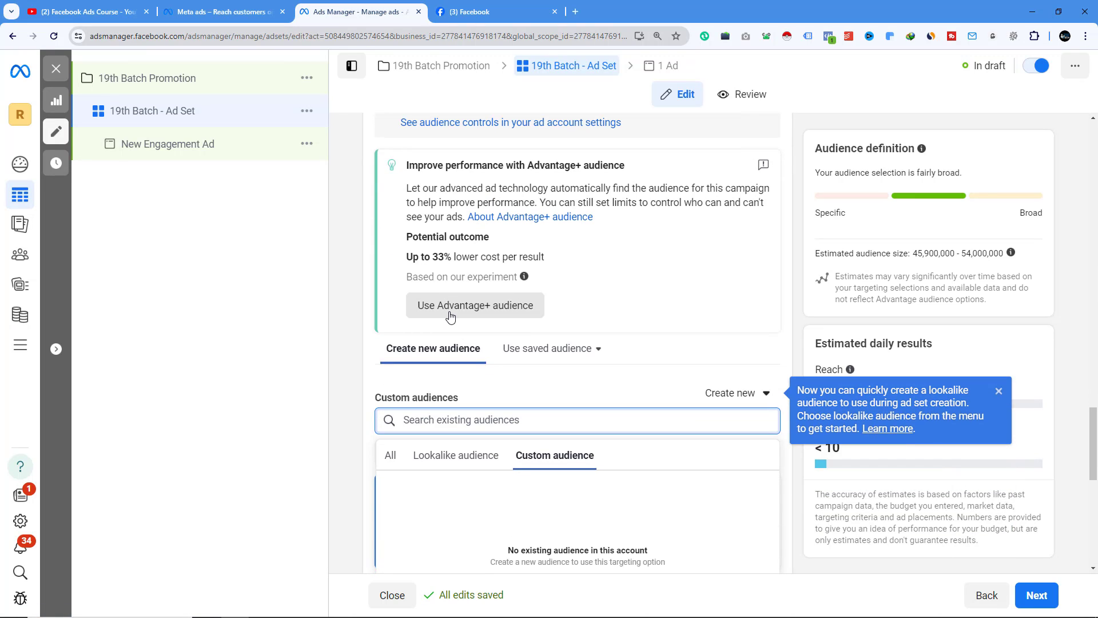
{"action": "left_click", "coordinate": [495, 314]}
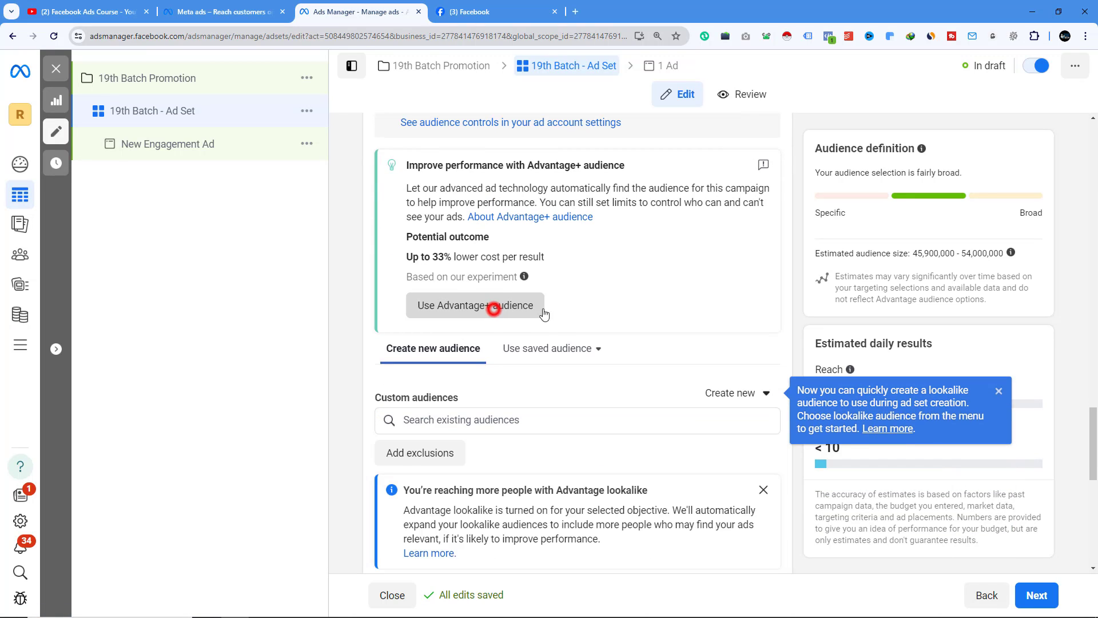
{"action": "scroll", "coordinate": [647, 363], "scroll_direction": "down", "scroll_amount": 4}
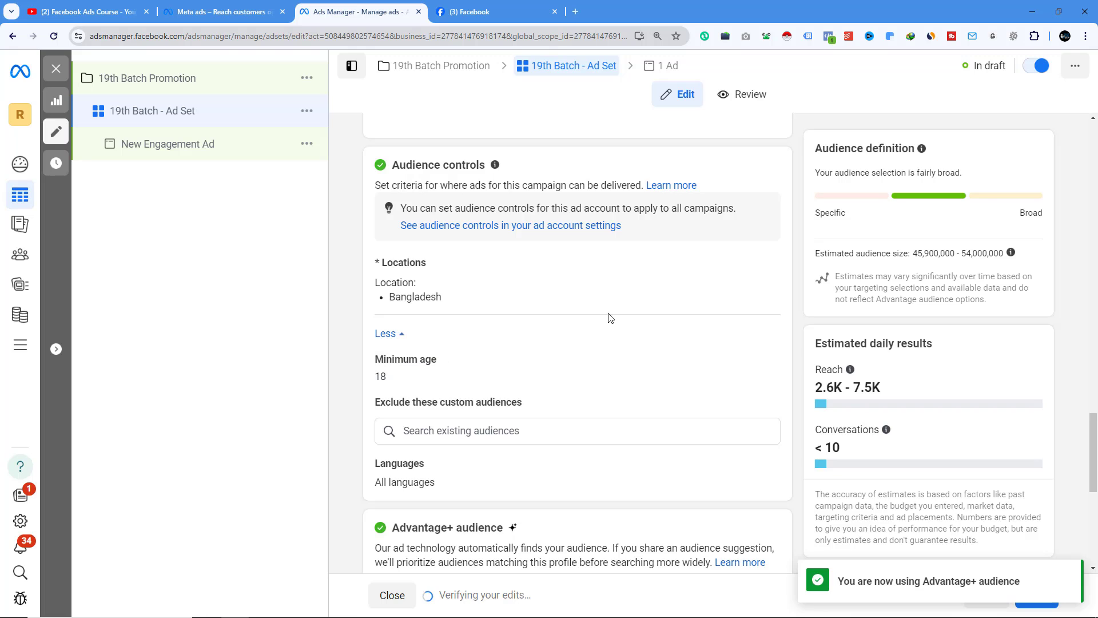
{"action": "scroll", "coordinate": [608, 319], "scroll_direction": "down", "scroll_amount": 3}
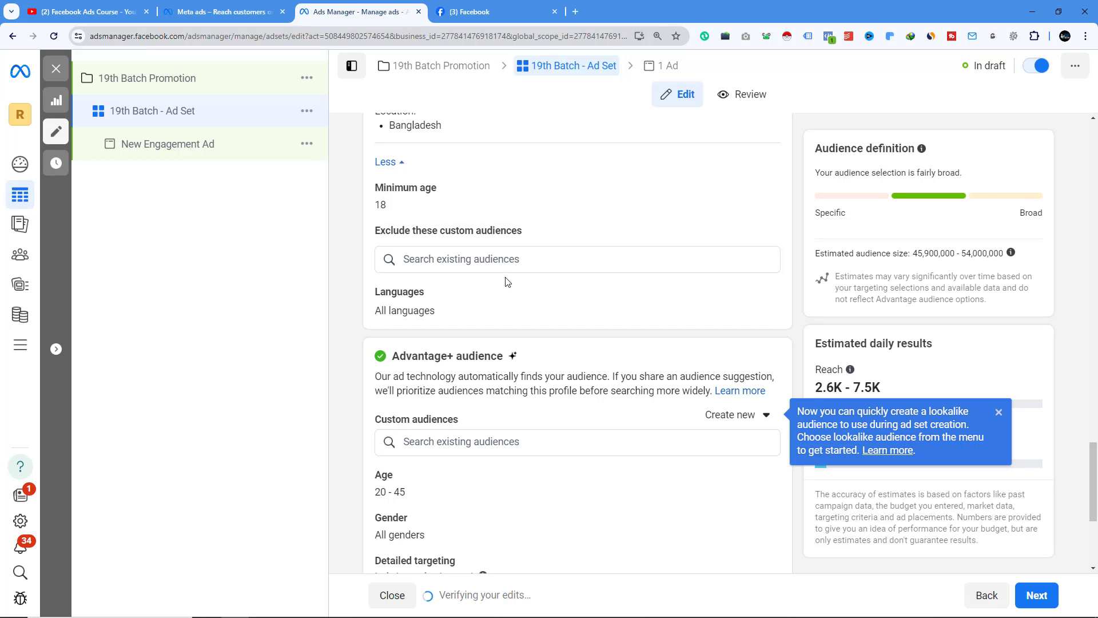
- Add the Freelancer (careers) interest to the detailed targeting by searching for freelancing
{"action": "scroll", "coordinate": [507, 281], "scroll_direction": "up", "scroll_amount": 1}
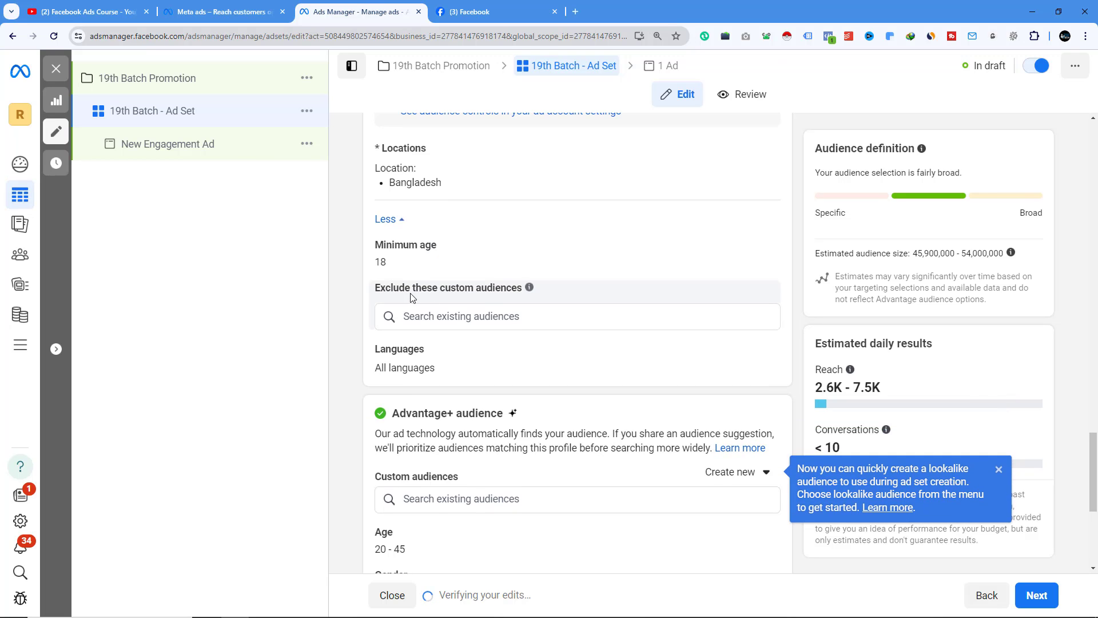
{"action": "scroll", "coordinate": [440, 311], "scroll_direction": "up", "scroll_amount": 2}
{"action": "scroll", "coordinate": [458, 326], "scroll_direction": "down", "scroll_amount": 4}
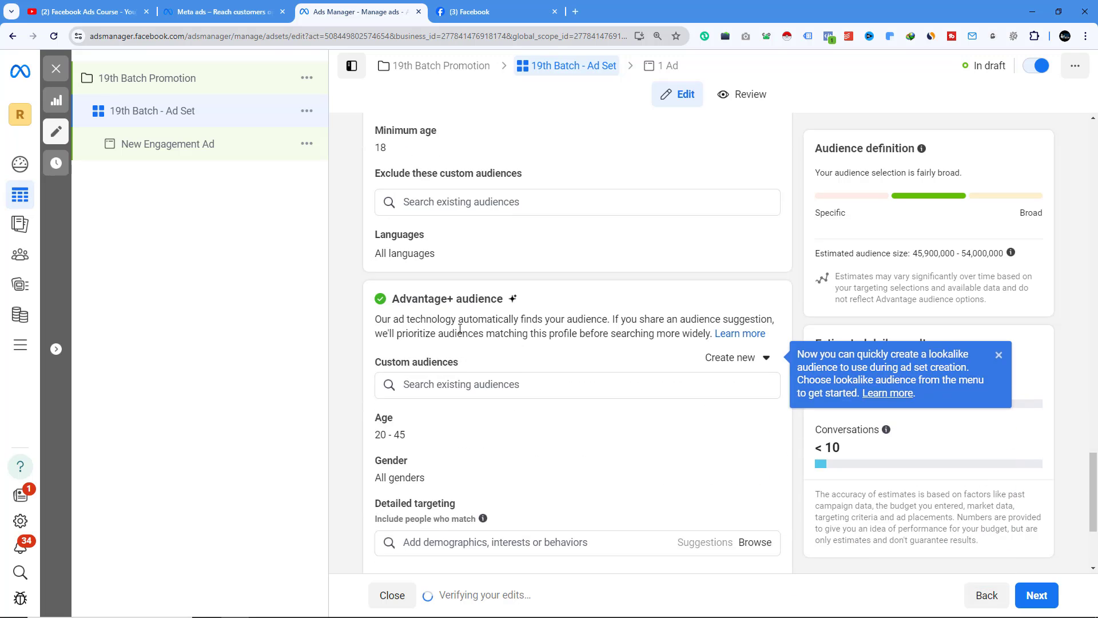
{"action": "scroll", "coordinate": [460, 329], "scroll_direction": "down", "scroll_amount": 3}
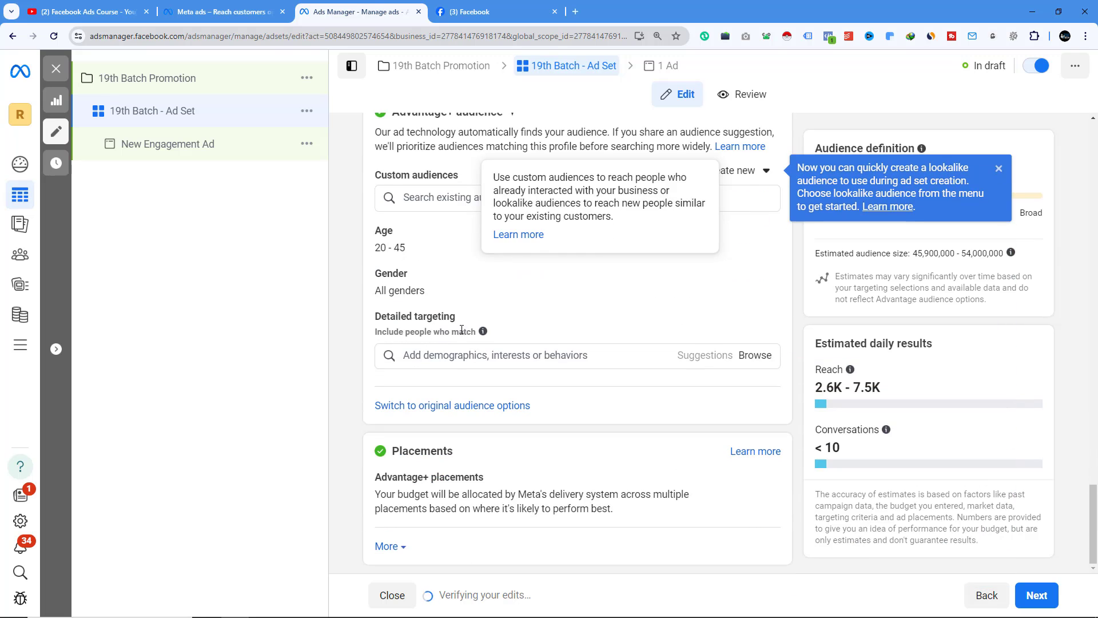
{"action": "left_click", "coordinate": [450, 357]}
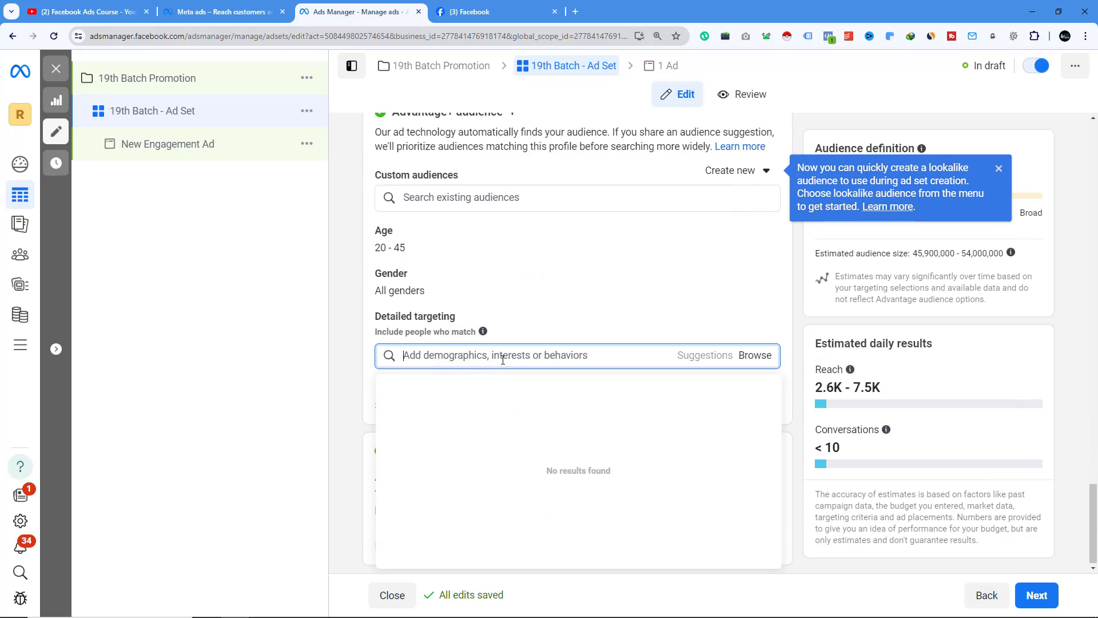
{"action": "type", "text": "freelancing"}
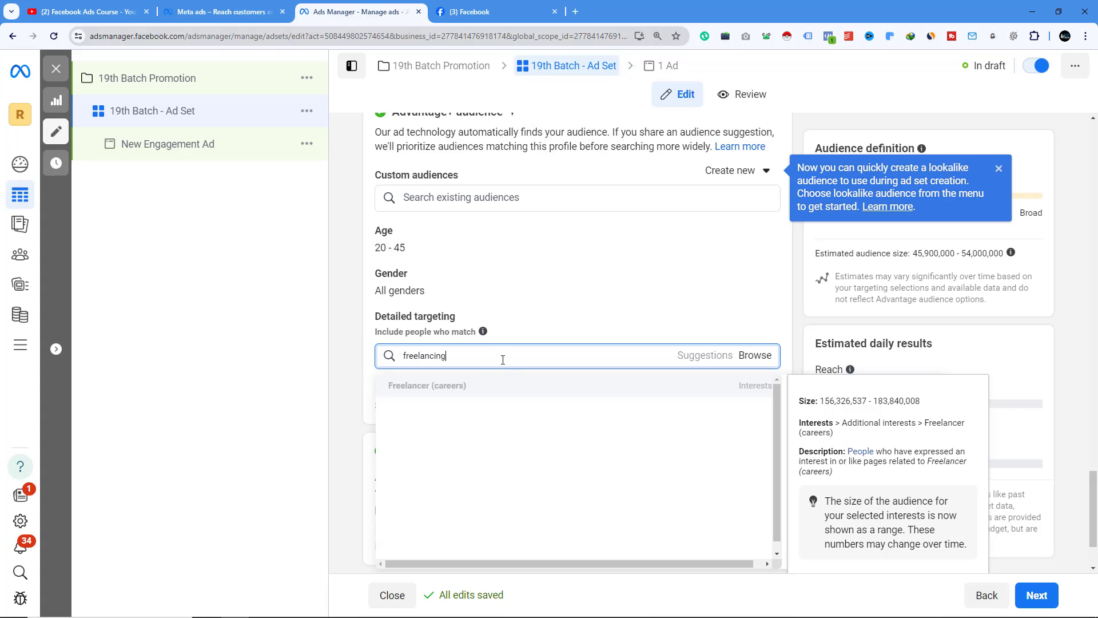
{"action": "left_click", "coordinate": [441, 386]}
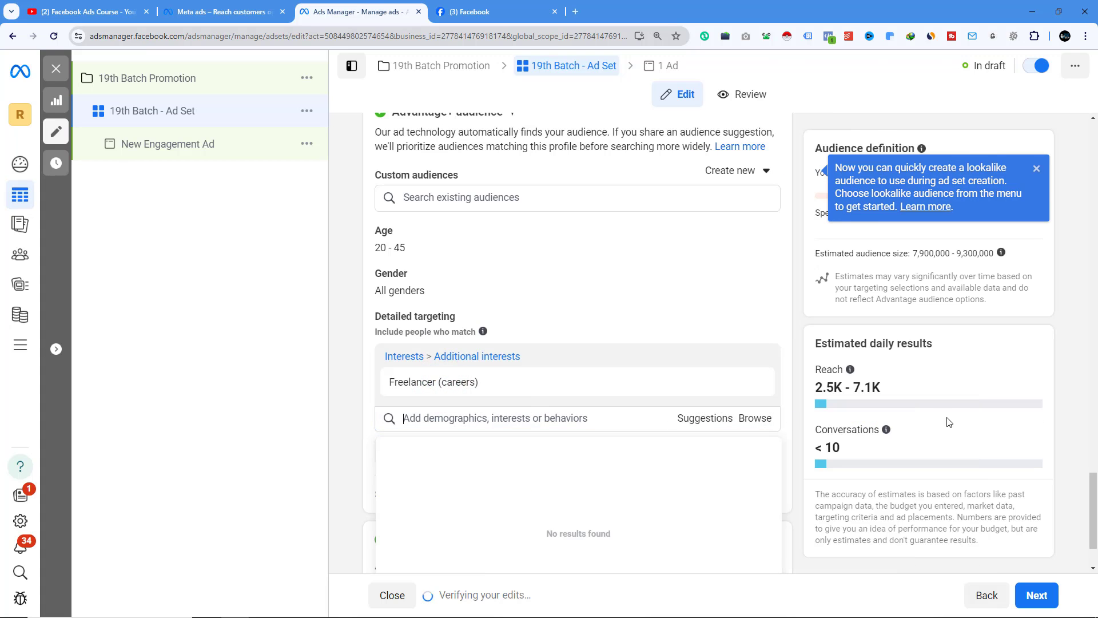
- Try searching detailed targeting for "manke money online" and clear the search
{"action": "scroll", "coordinate": [679, 372], "scroll_direction": "down", "scroll_amount": 2}
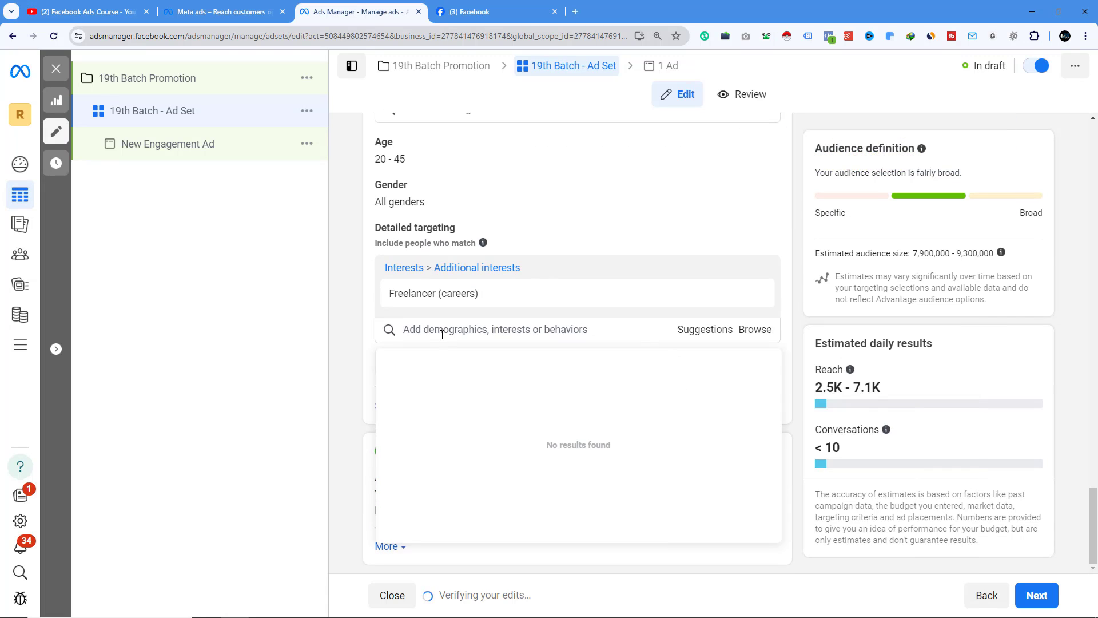
{"action": "mouse_move", "coordinate": [429, 299]}
{"action": "type", "text": "f"}
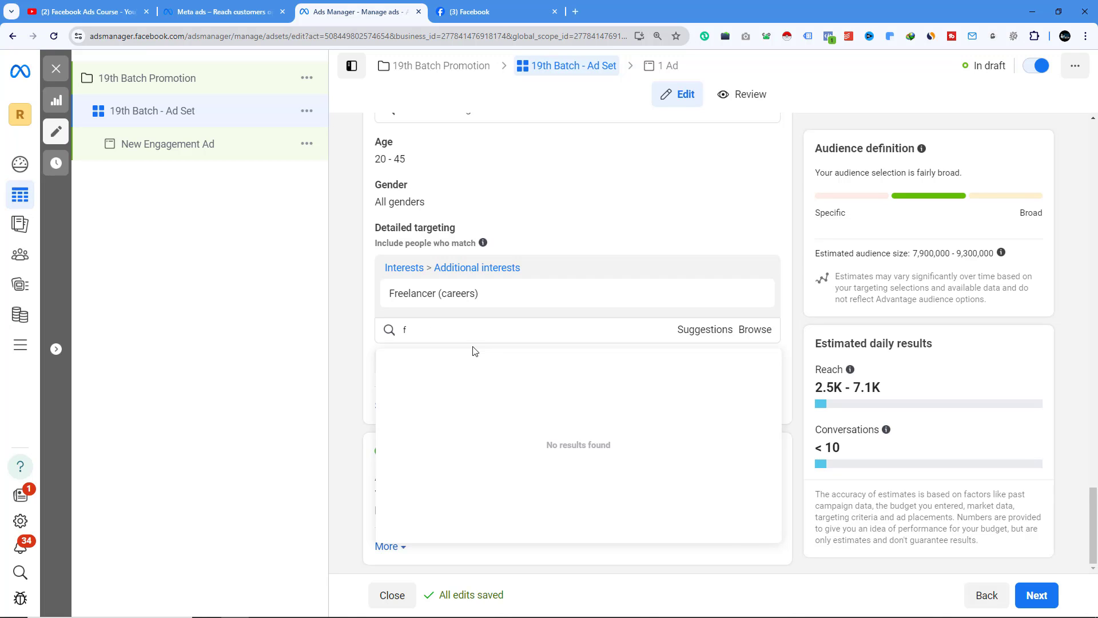
{"action": "key", "text": "BackSpace"}
{"action": "type", "text": "manke money online"}
{"action": "triple_click", "coordinate": [424, 330]}
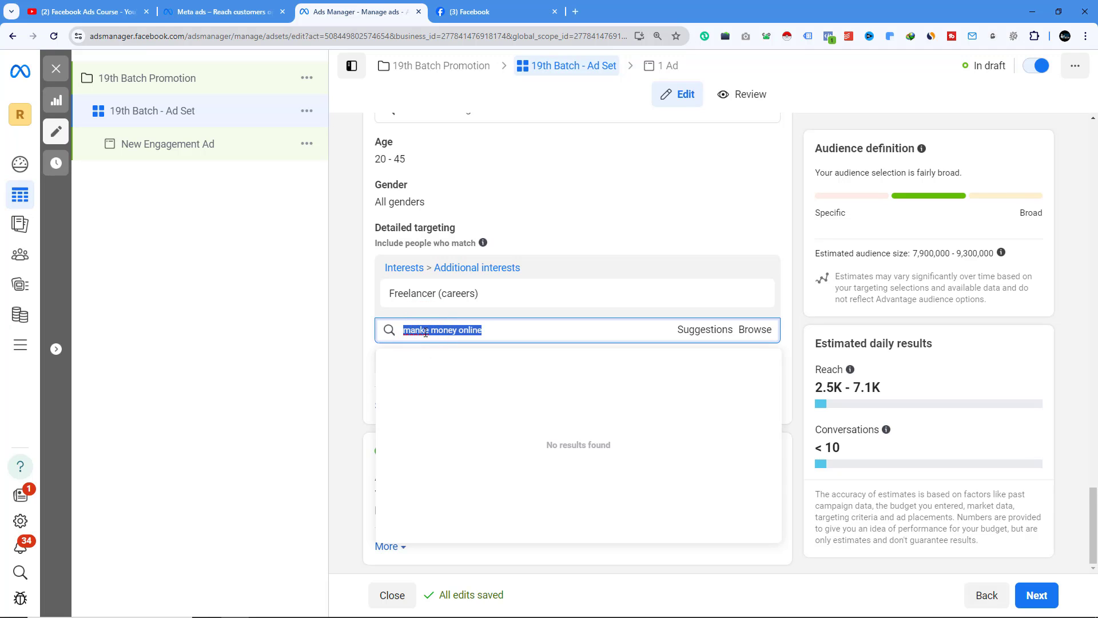
{"action": "key", "text": "BackSpace"}
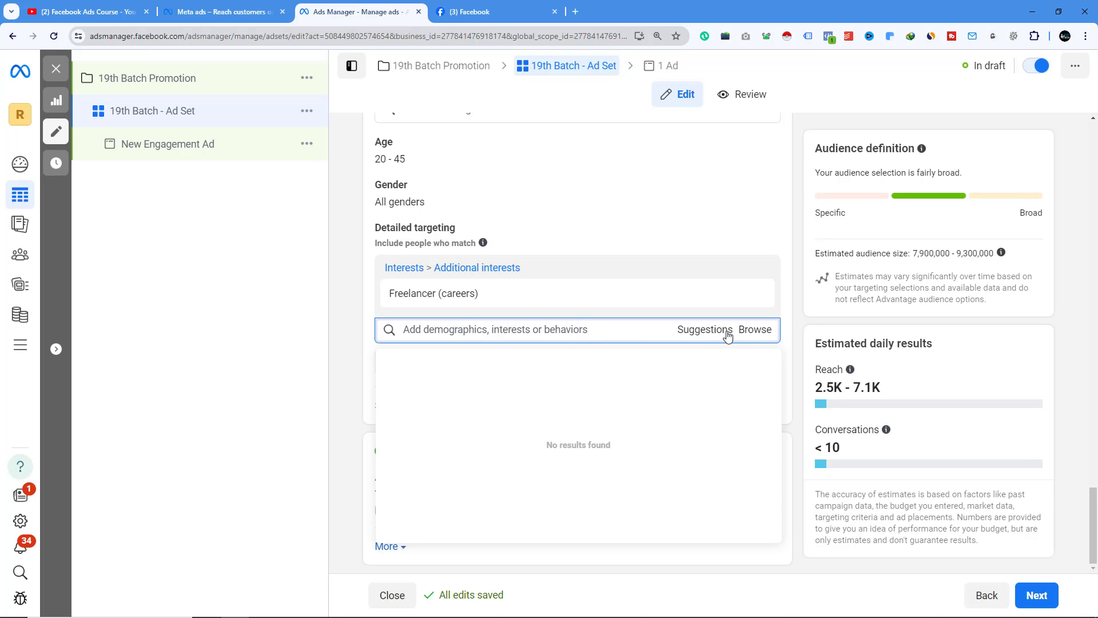
- Browse the detailed targeting Demographics categories for Education, Financial and Life events options
{"action": "left_click", "coordinate": [751, 332]}
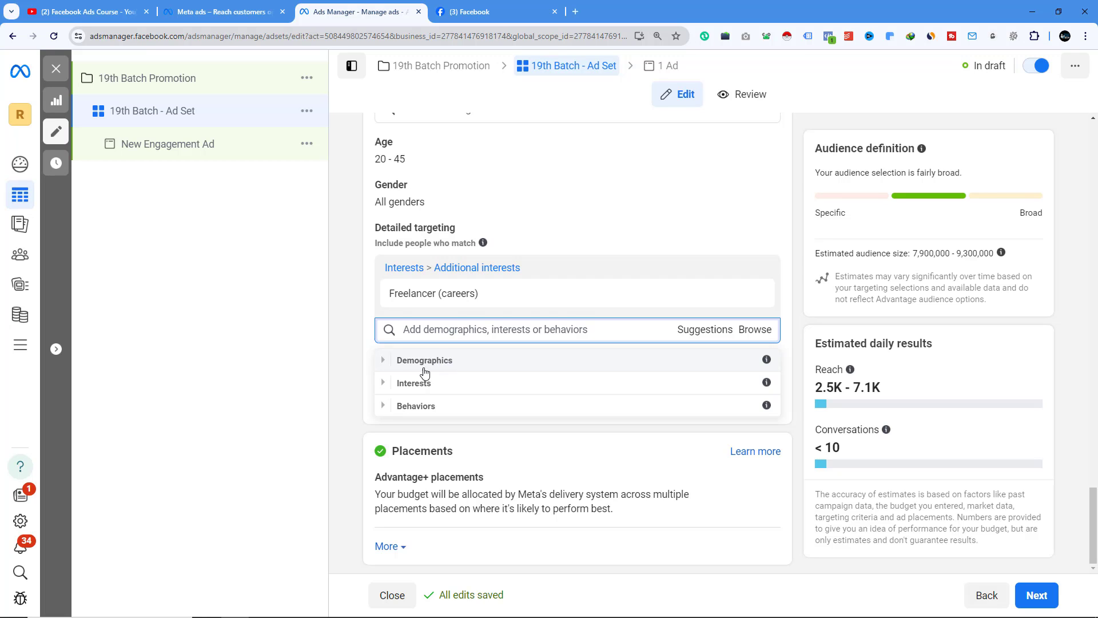
{"action": "left_click", "coordinate": [384, 362]}
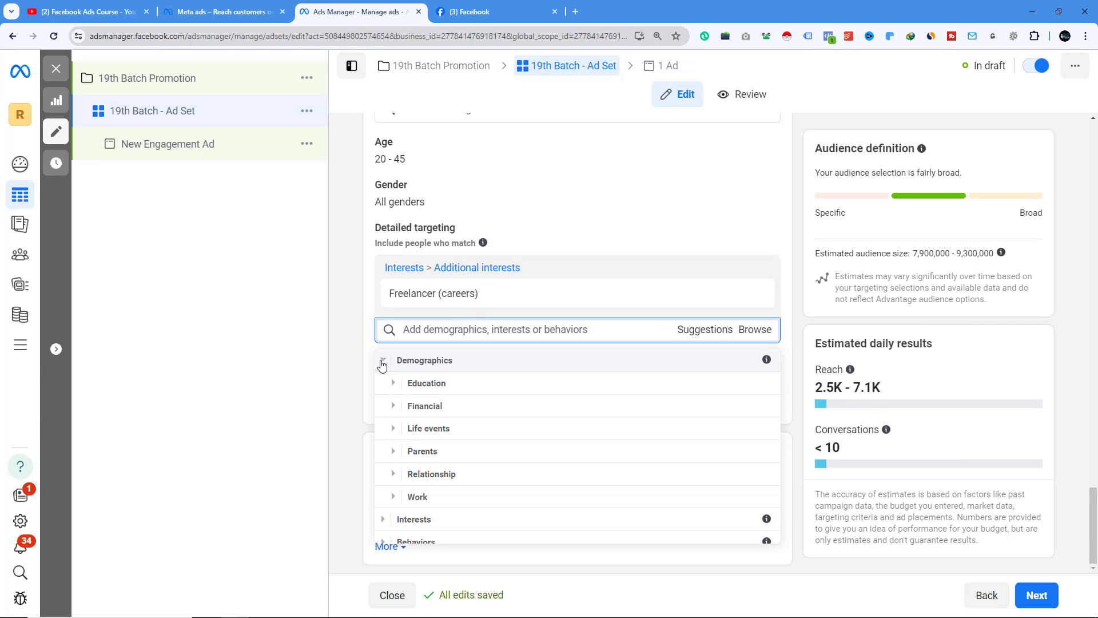
{"action": "left_click", "coordinate": [406, 383]}
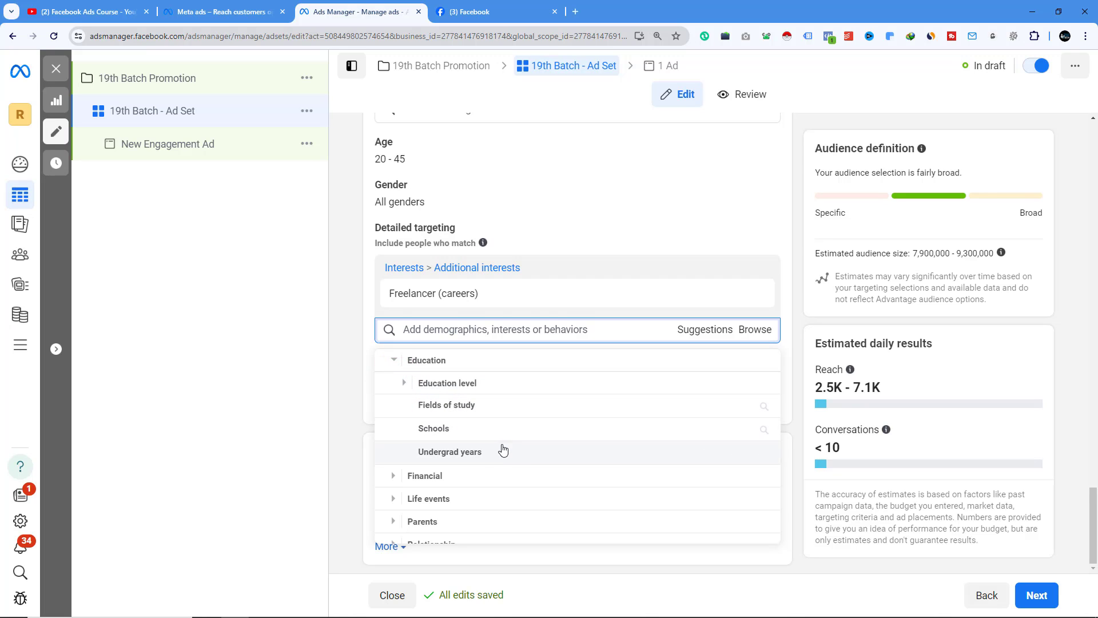
{"action": "scroll", "coordinate": [533, 451], "scroll_direction": "down", "scroll_amount": 1}
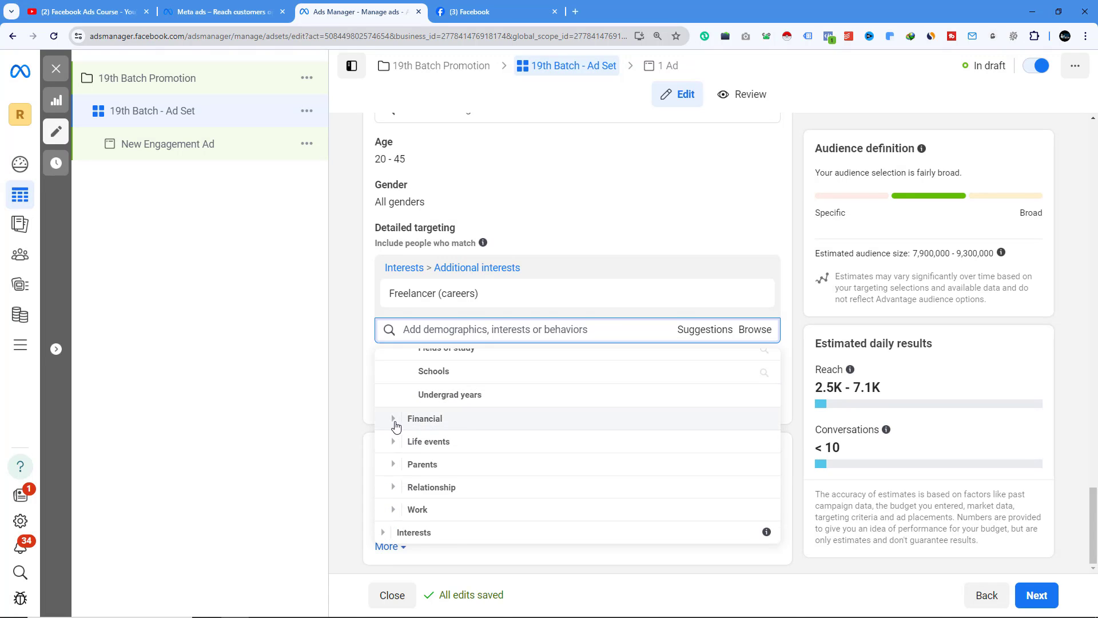
{"action": "left_click", "coordinate": [393, 419]}
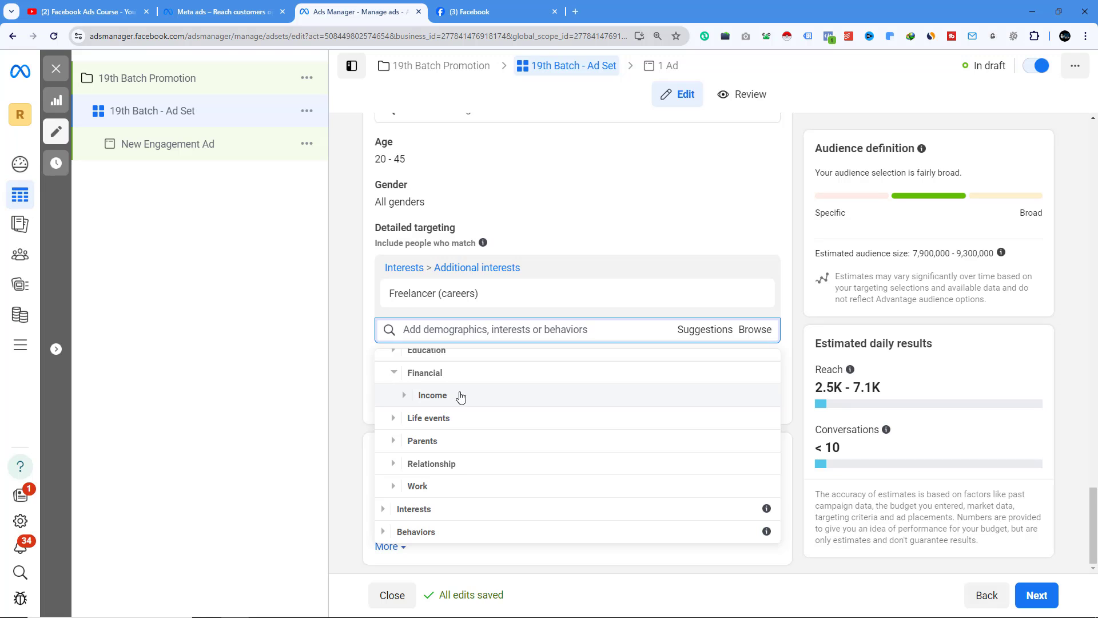
{"action": "left_click", "coordinate": [393, 419]}
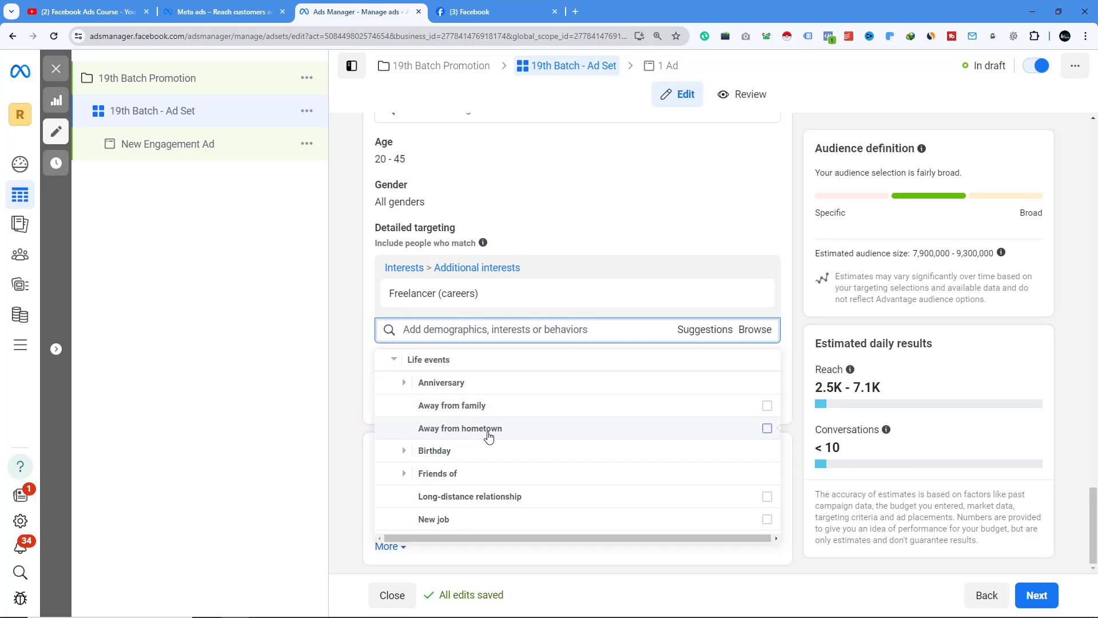
{"action": "scroll", "coordinate": [490, 436], "scroll_direction": "down", "scroll_amount": 2}
{"action": "scroll", "coordinate": [490, 436], "scroll_direction": "up", "scroll_amount": 1}
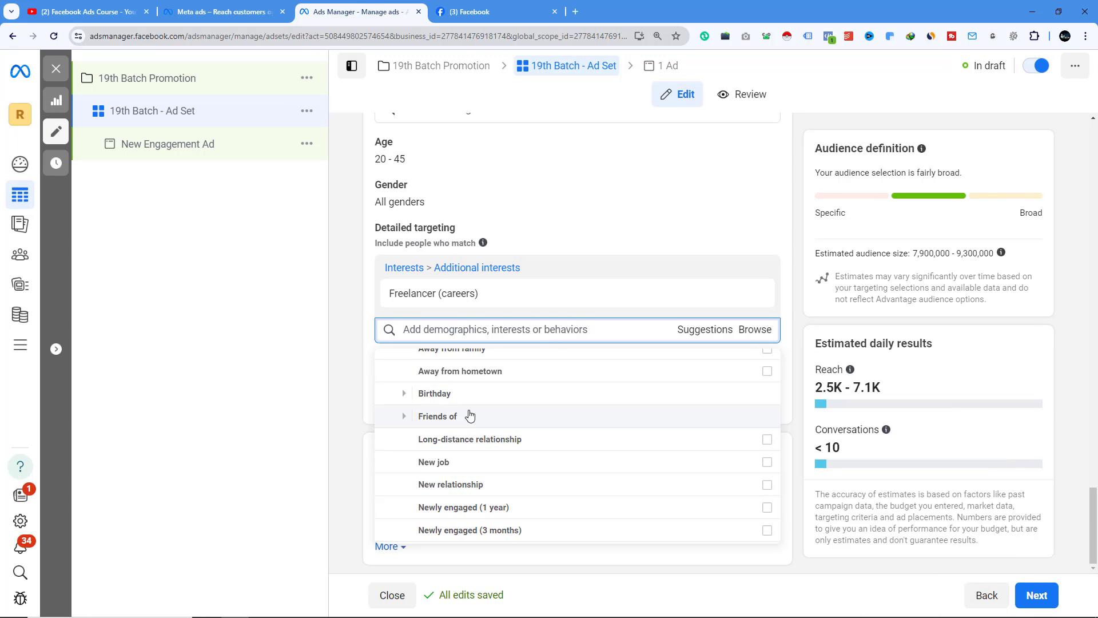
{"action": "left_click", "coordinate": [410, 398]}
{"action": "scroll", "coordinate": [405, 392], "scroll_direction": "down", "scroll_amount": 1}
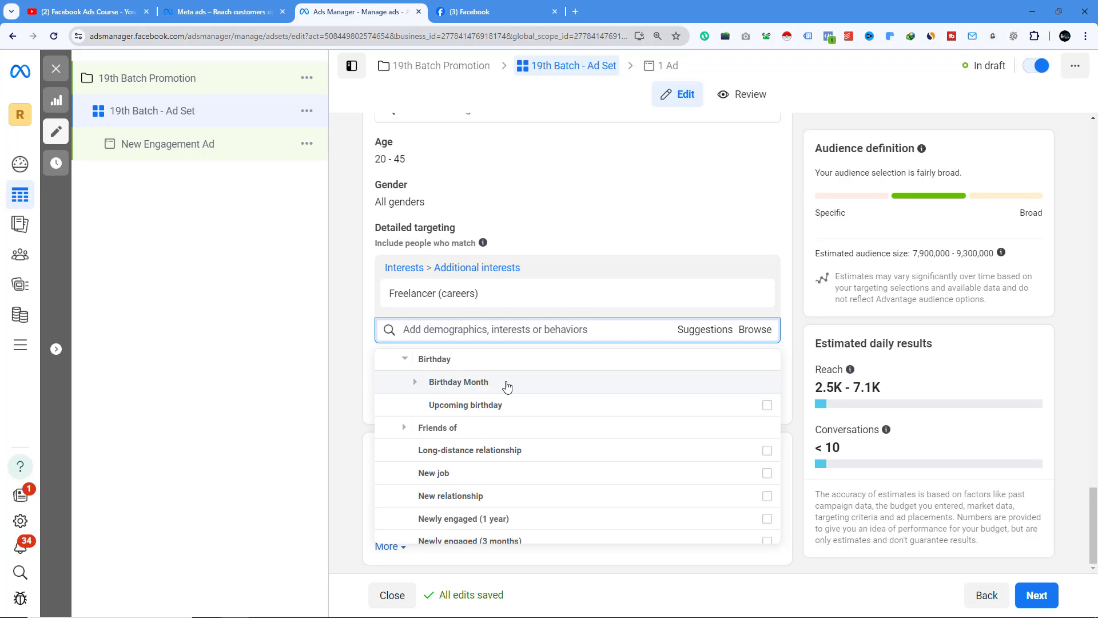
{"action": "scroll", "coordinate": [505, 385], "scroll_direction": "down", "scroll_amount": 2}
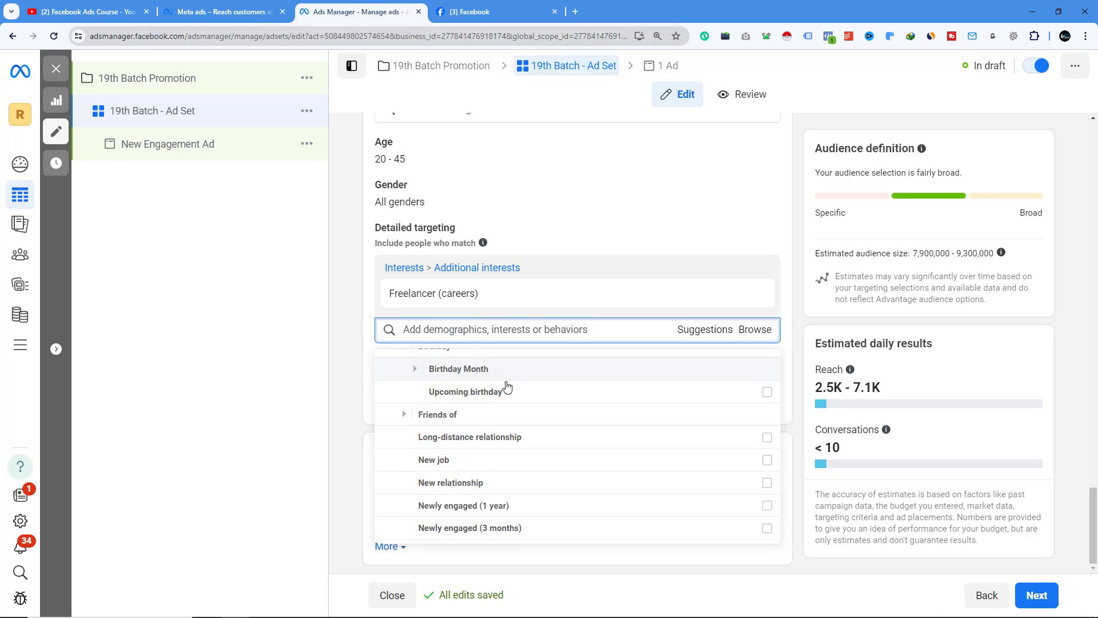
{"action": "scroll", "coordinate": [505, 343], "scroll_direction": "up", "scroll_amount": 1}
{"action": "scroll", "coordinate": [492, 400], "scroll_direction": "down", "scroll_amount": 3}
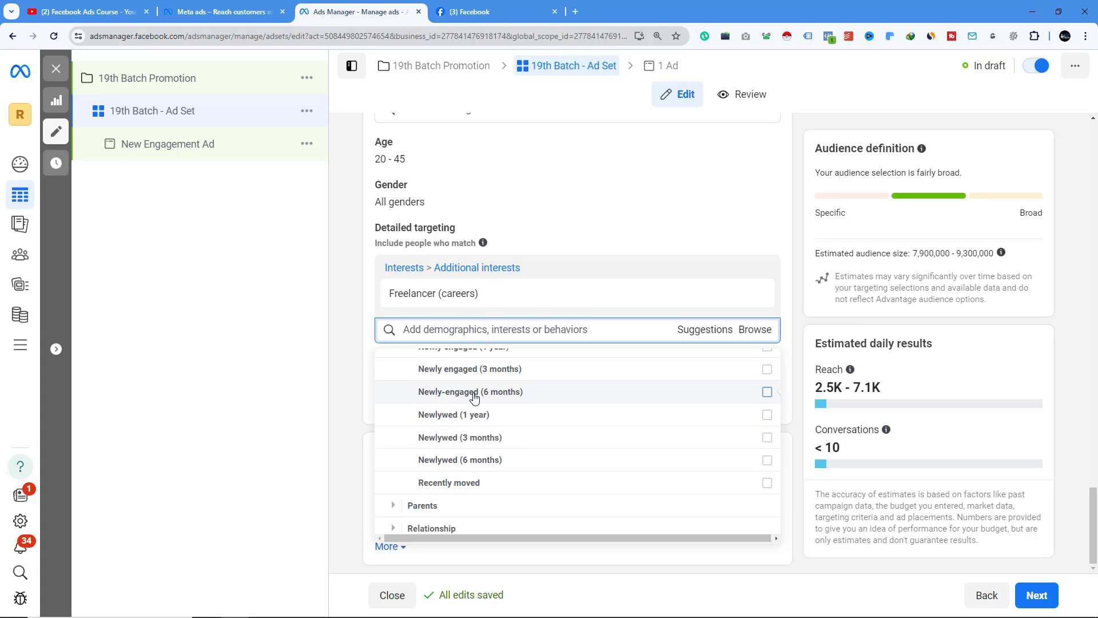
{"action": "scroll", "coordinate": [534, 407], "scroll_direction": "up", "scroll_amount": 2}
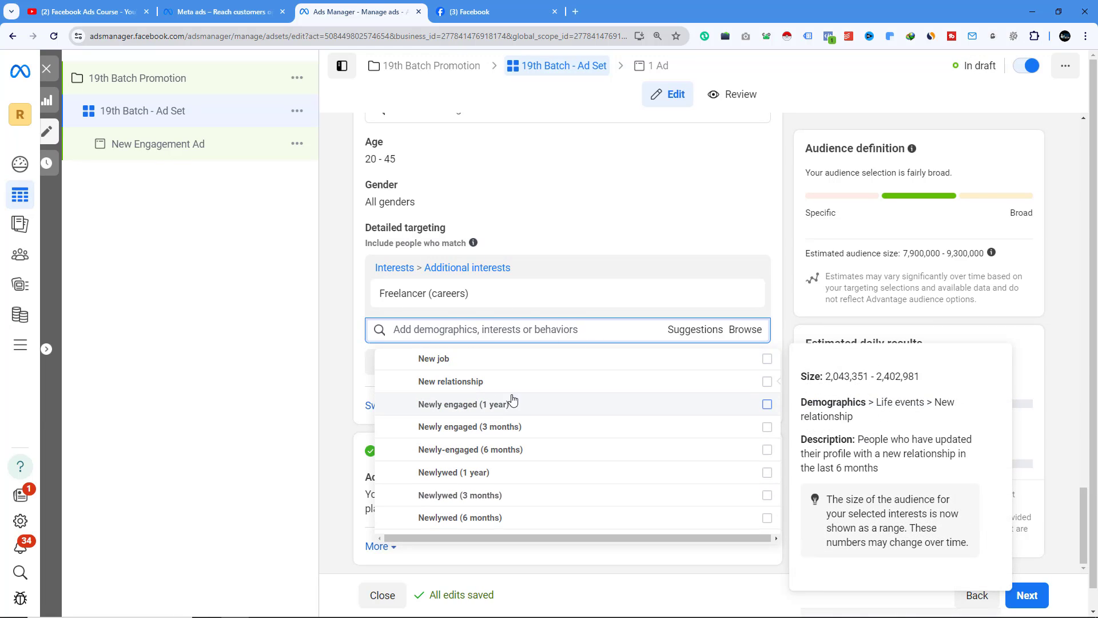
{"action": "scroll", "coordinate": [520, 409], "scroll_direction": "down", "scroll_amount": 3}
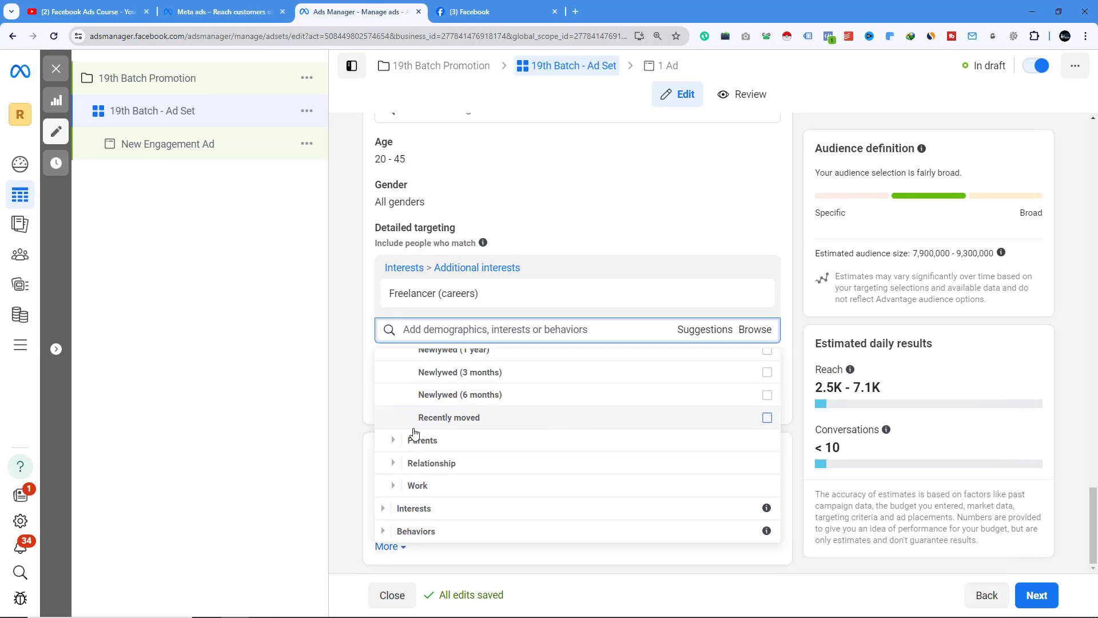
- Browse the Parents and Relationship status options under Demographics in detailed targeting
{"action": "left_click", "coordinate": [392, 441]}
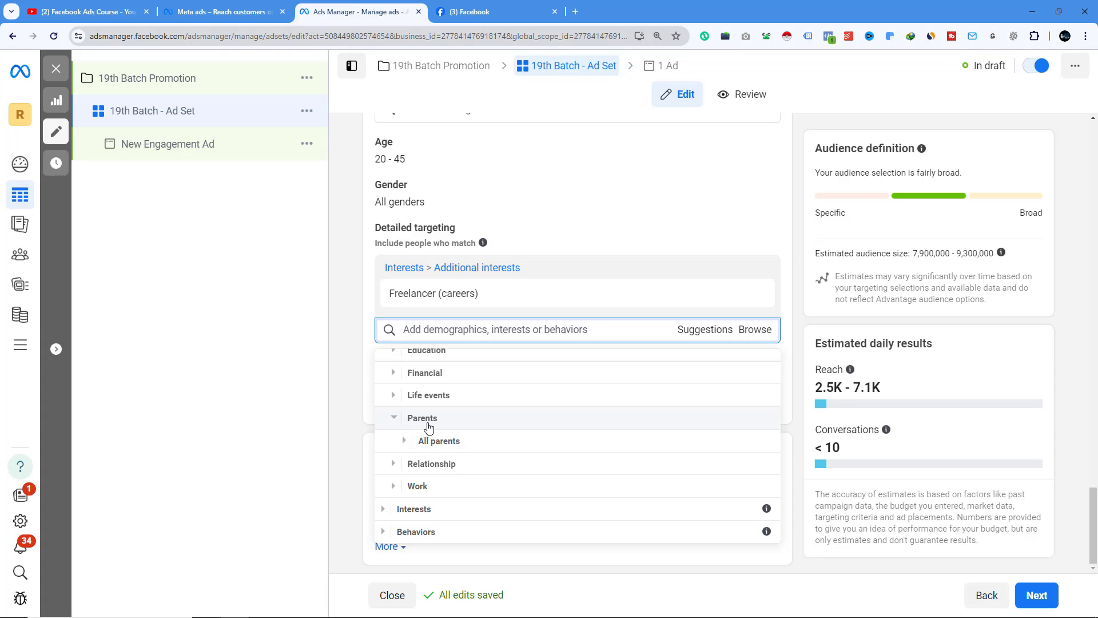
{"action": "left_click", "coordinate": [407, 441]}
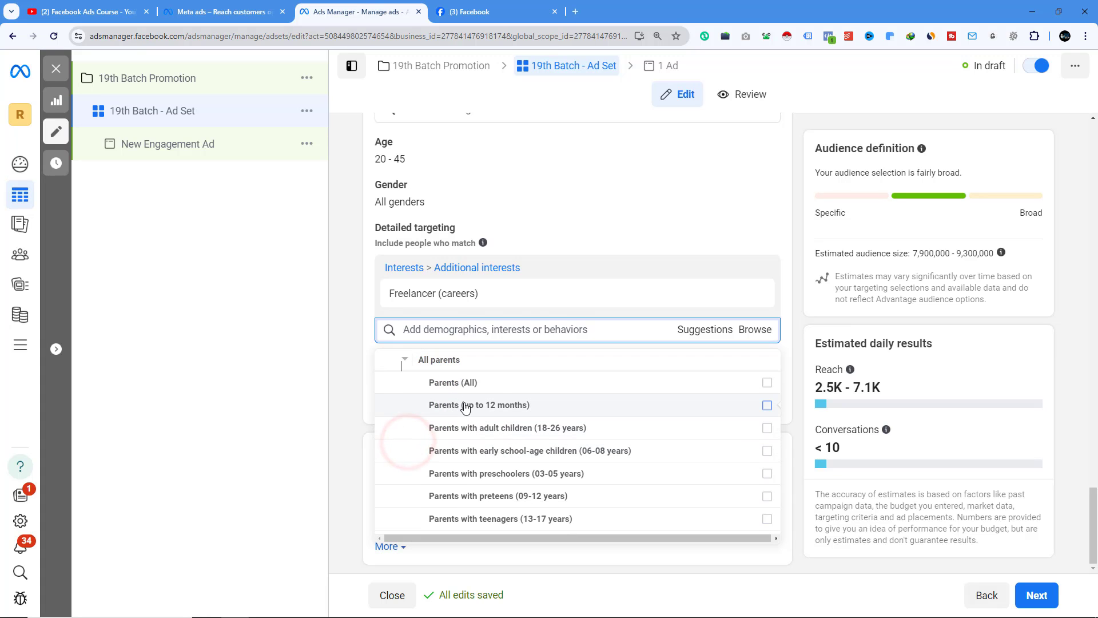
{"action": "mouse_move", "coordinate": [545, 433]}
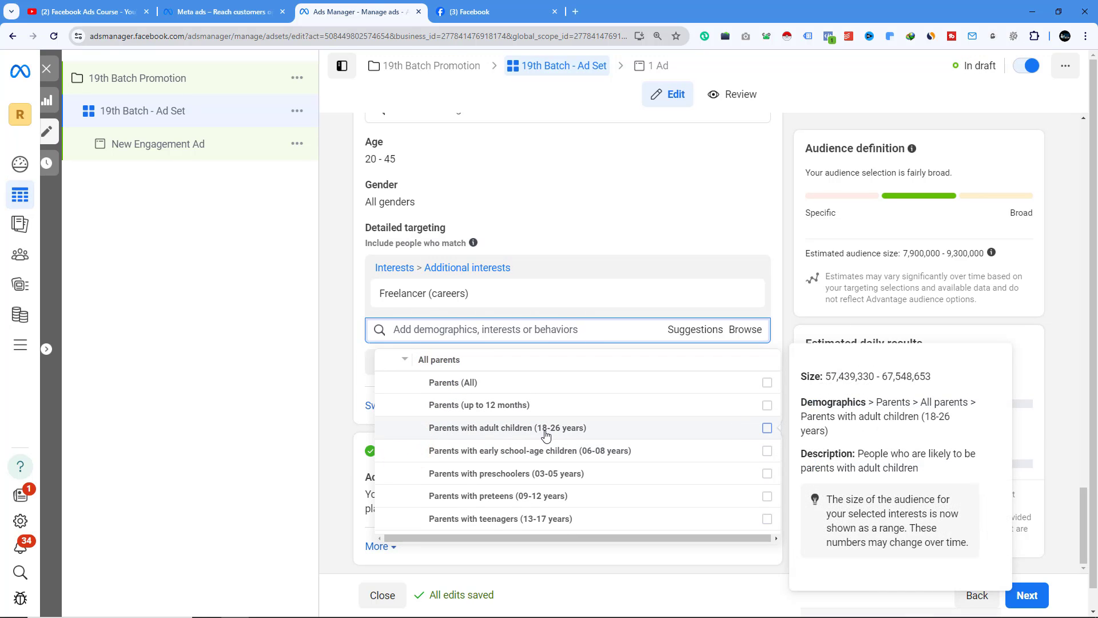
{"action": "mouse_move", "coordinate": [644, 386]}
{"action": "scroll", "coordinate": [514, 451], "scroll_direction": "down", "scroll_amount": 2}
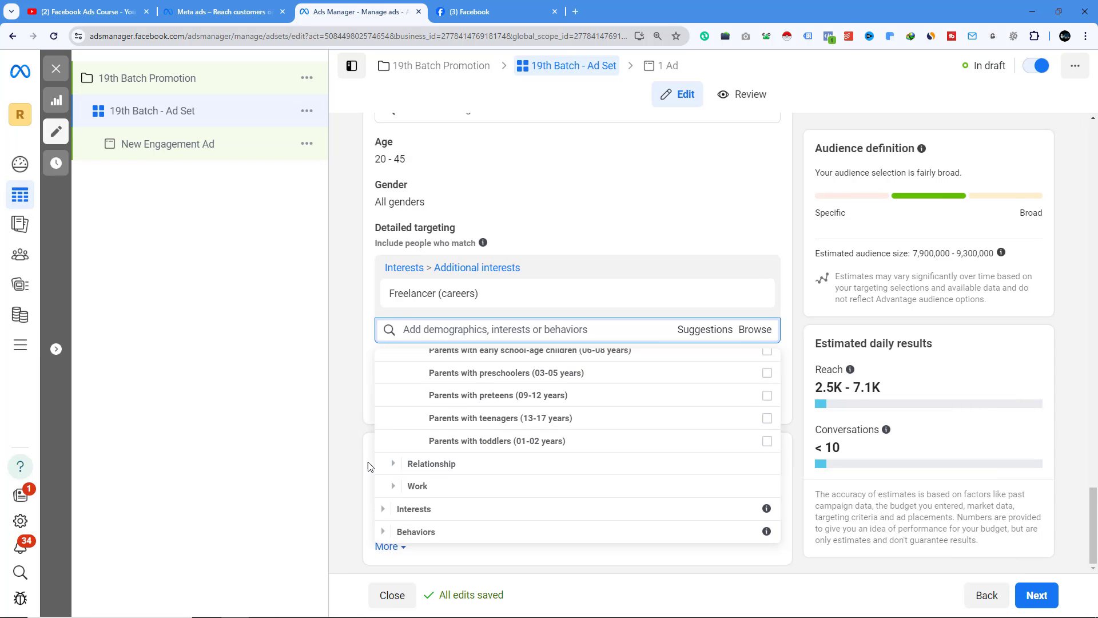
{"action": "left_click", "coordinate": [393, 464]}
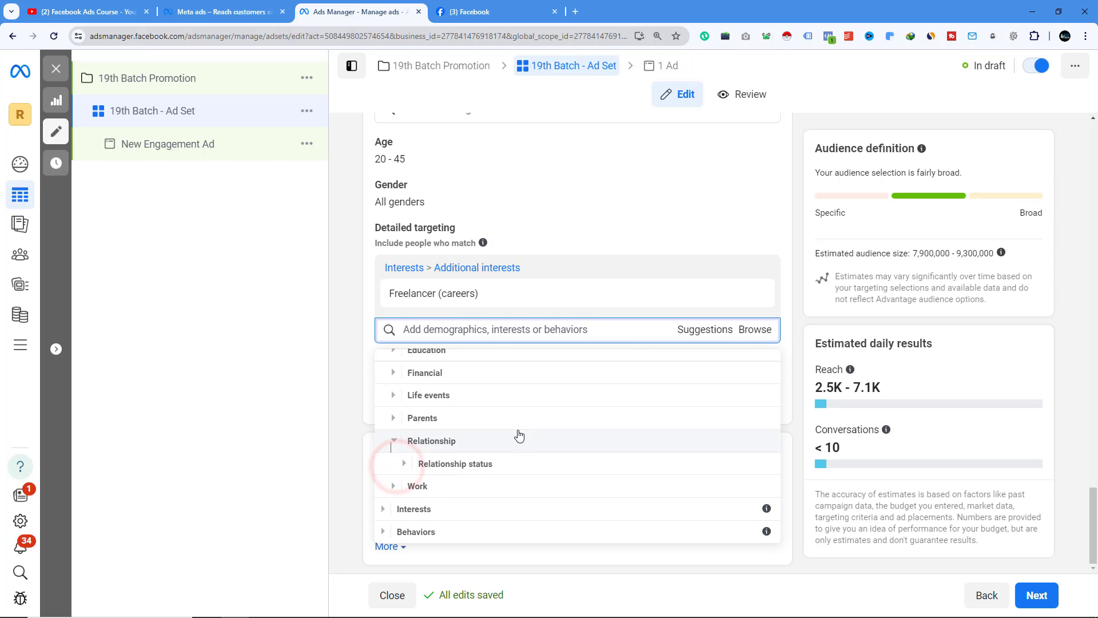
{"action": "left_click", "coordinate": [404, 463]}
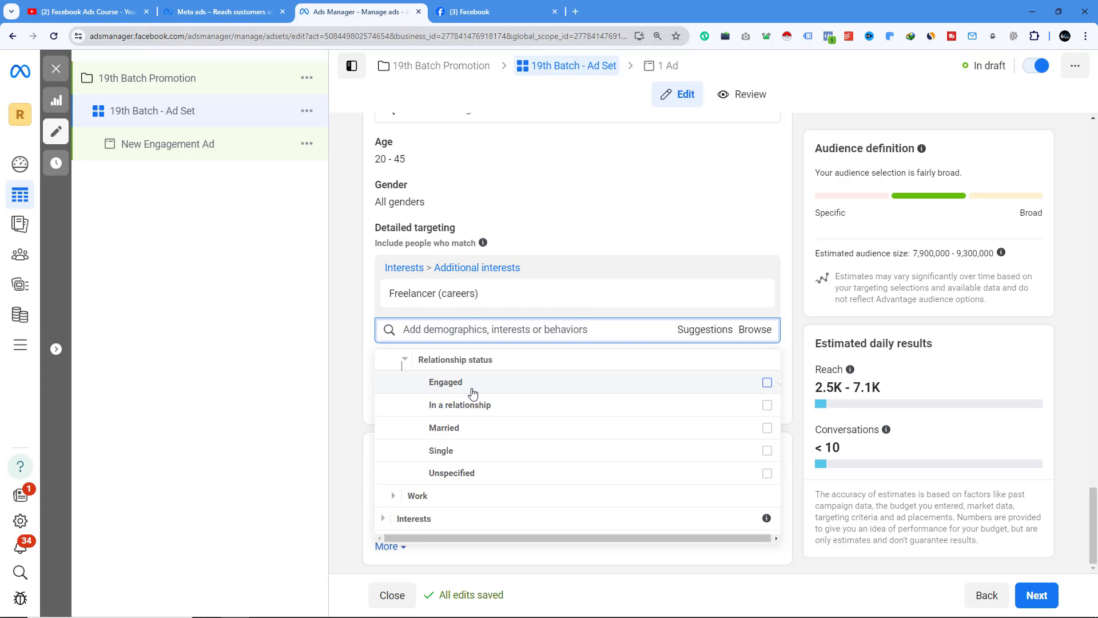
{"action": "mouse_move", "coordinate": [472, 393]}
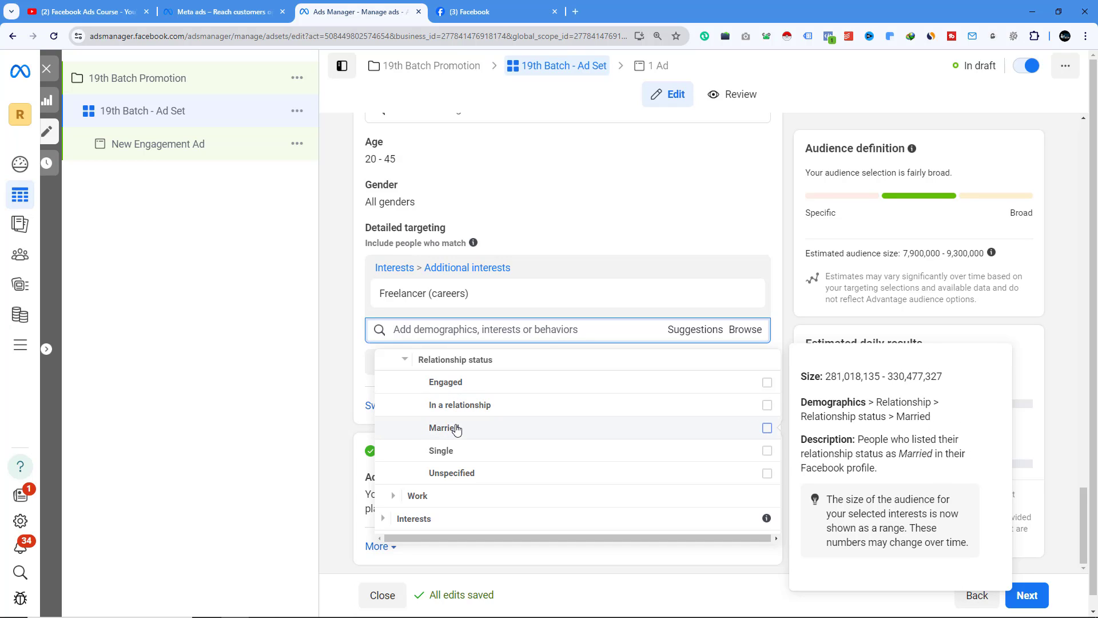
- Browse the Work categories, including job titles, and the Interests categories in detailed targeting
{"action": "scroll", "coordinate": [456, 429], "scroll_direction": "down", "scroll_amount": 1}
{"action": "left_click", "coordinate": [394, 487]}
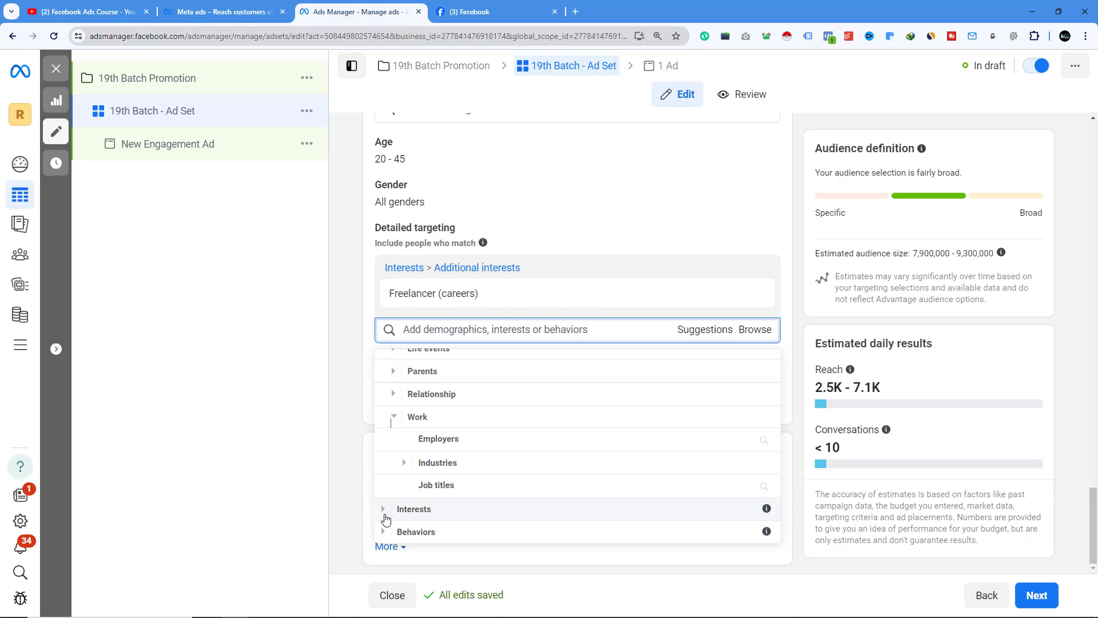
{"action": "left_click", "coordinate": [498, 487]}
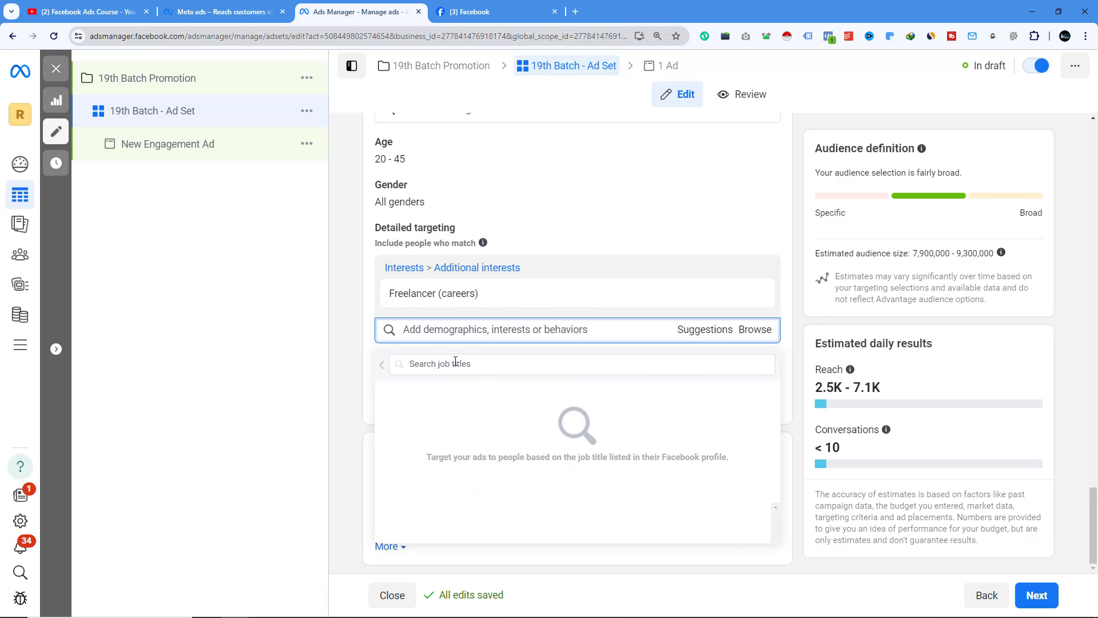
{"action": "left_click", "coordinate": [380, 366]}
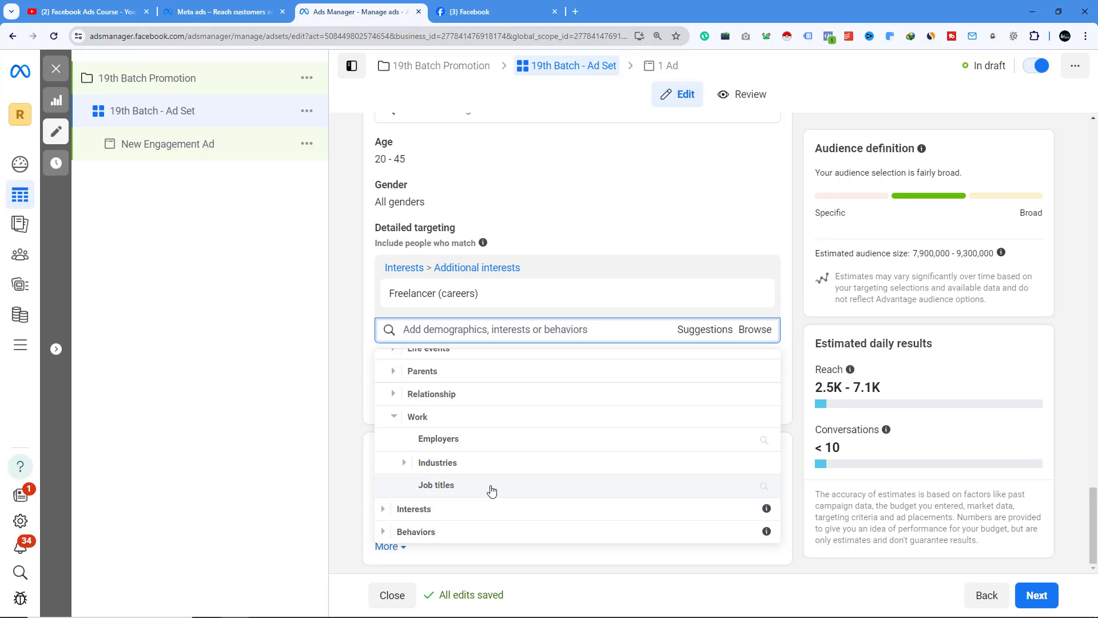
{"action": "left_click", "coordinate": [382, 509]}
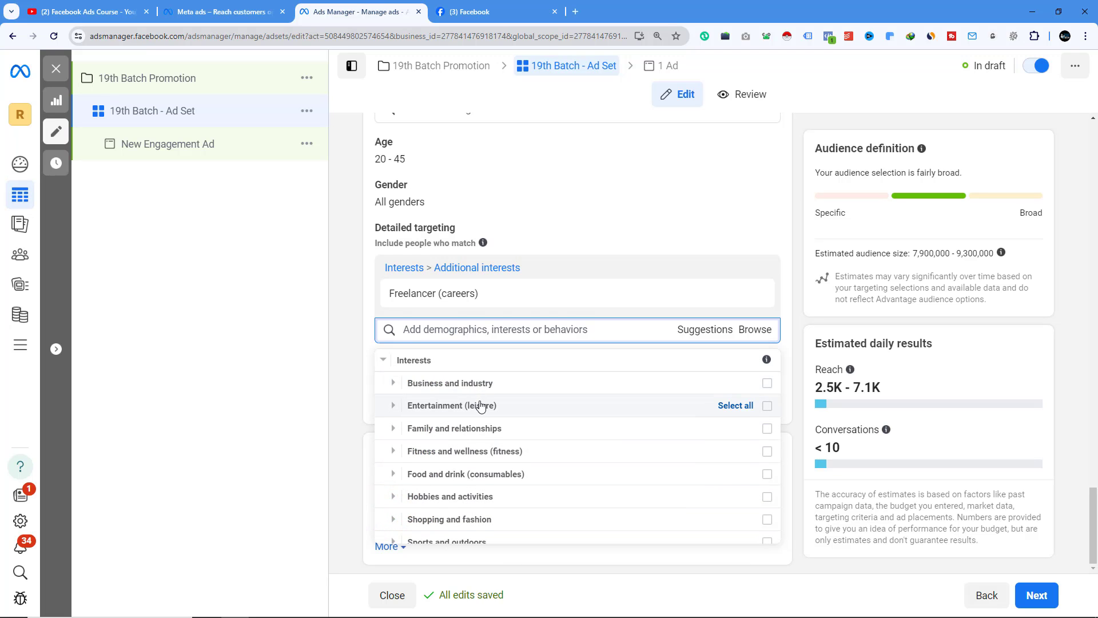
{"action": "scroll", "coordinate": [479, 400], "scroll_direction": "down", "scroll_amount": 1}
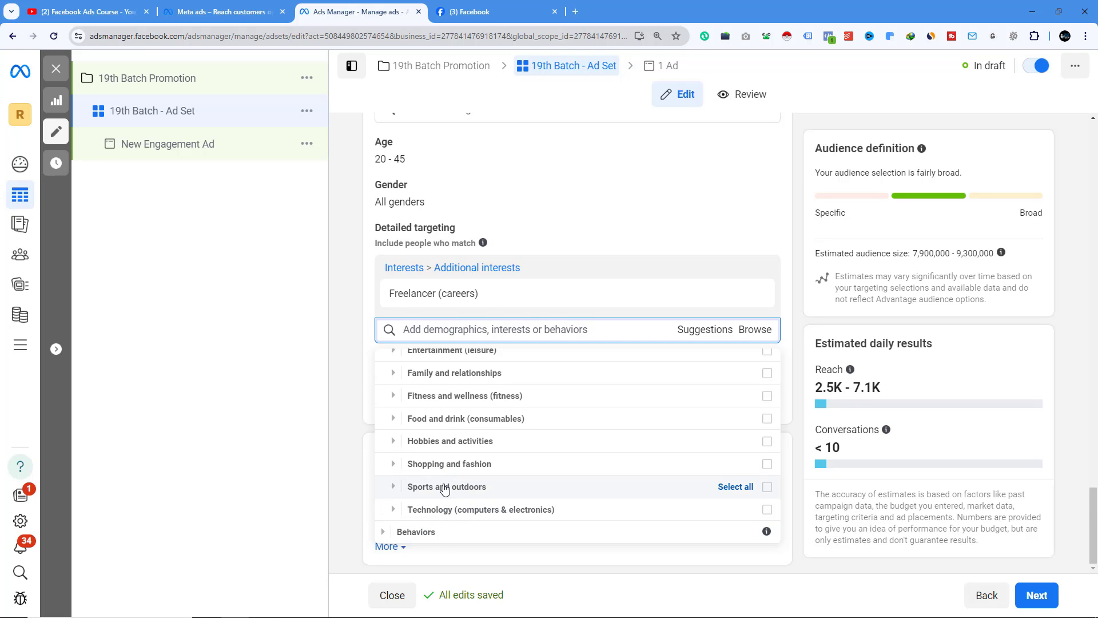
{"action": "scroll", "coordinate": [471, 466], "scroll_direction": "up", "scroll_amount": 3}
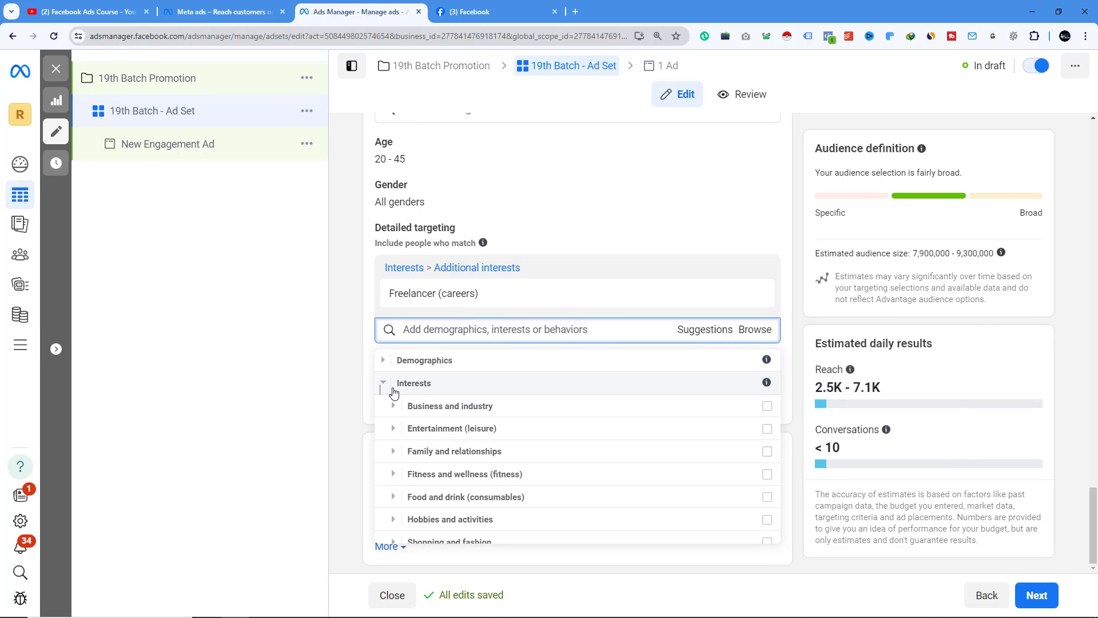
- Browse the Behaviors categories in detailed targeting, including Purchase behavior
{"action": "left_click", "coordinate": [382, 383]}
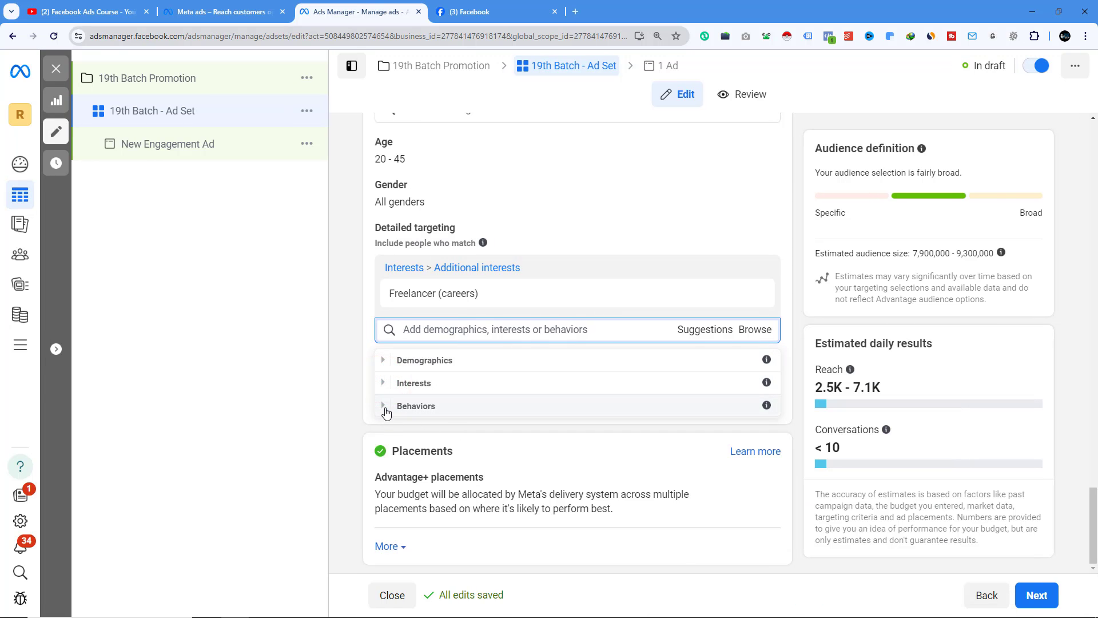
{"action": "left_click", "coordinate": [385, 408]}
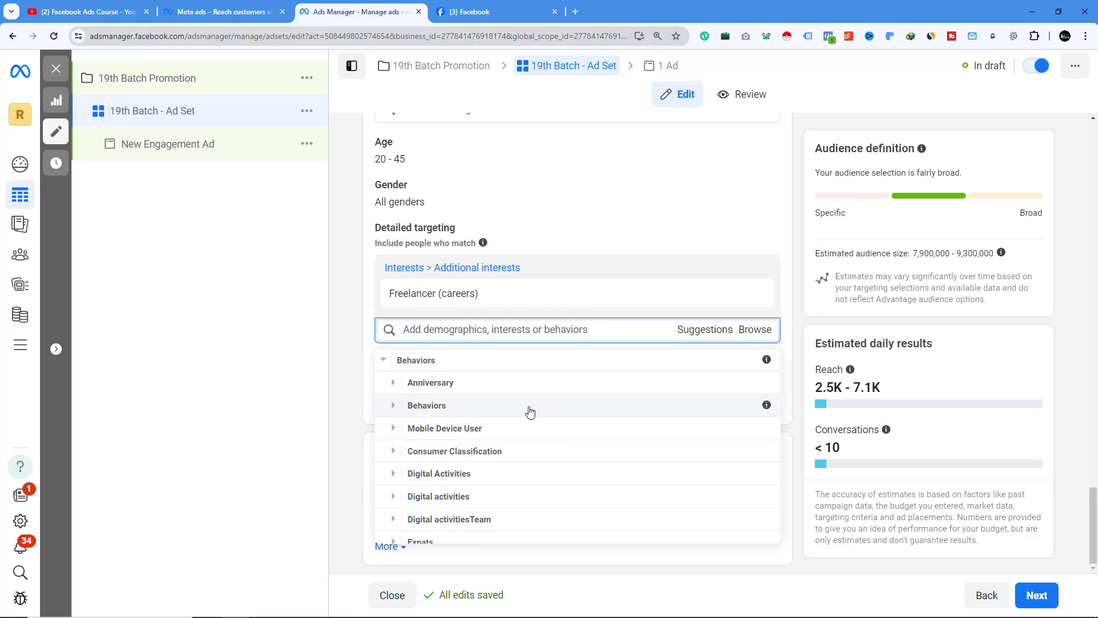
{"action": "scroll", "coordinate": [537, 435], "scroll_direction": "down", "scroll_amount": 1}
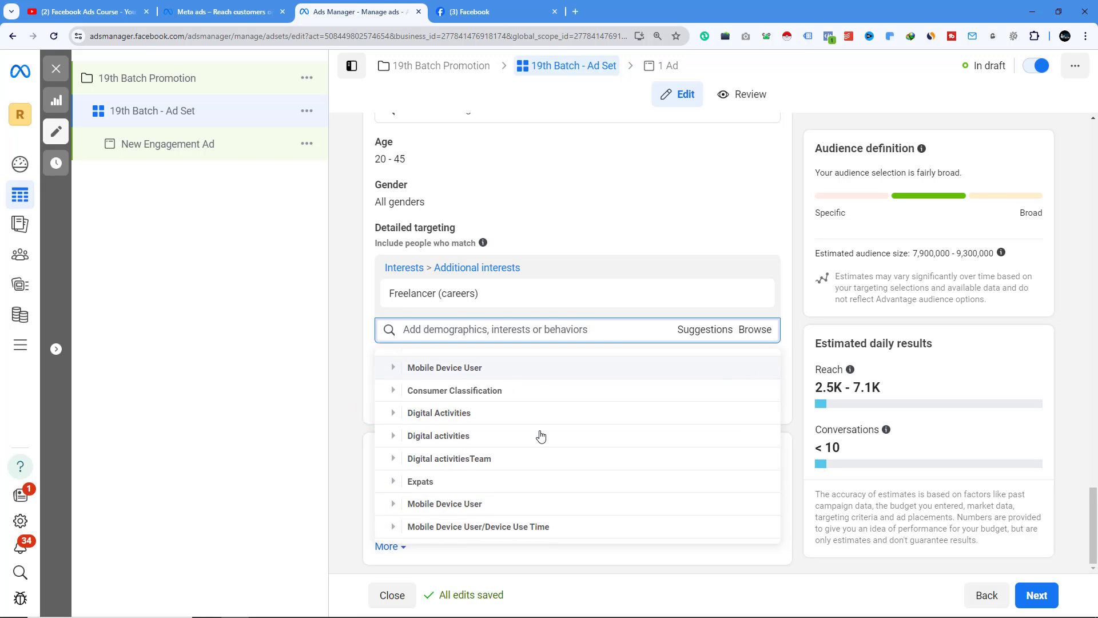
{"action": "scroll", "coordinate": [444, 402], "scroll_direction": "down", "scroll_amount": 1}
{"action": "scroll", "coordinate": [449, 414], "scroll_direction": "up", "scroll_amount": 1}
{"action": "scroll", "coordinate": [443, 429], "scroll_direction": "down", "scroll_amount": 1}
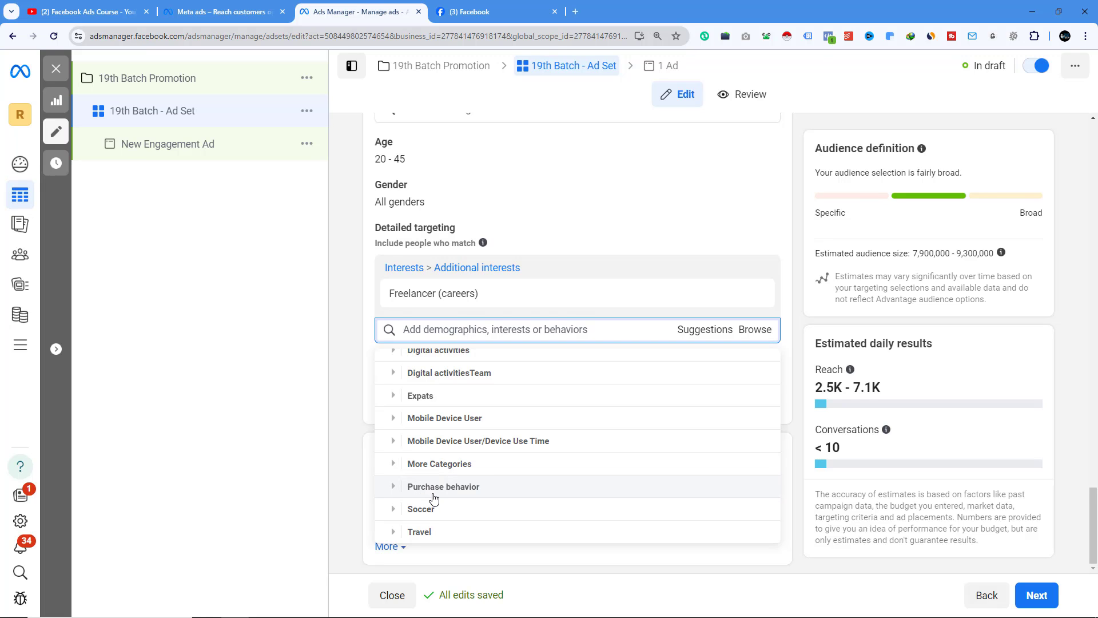
{"action": "left_click", "coordinate": [394, 487]}
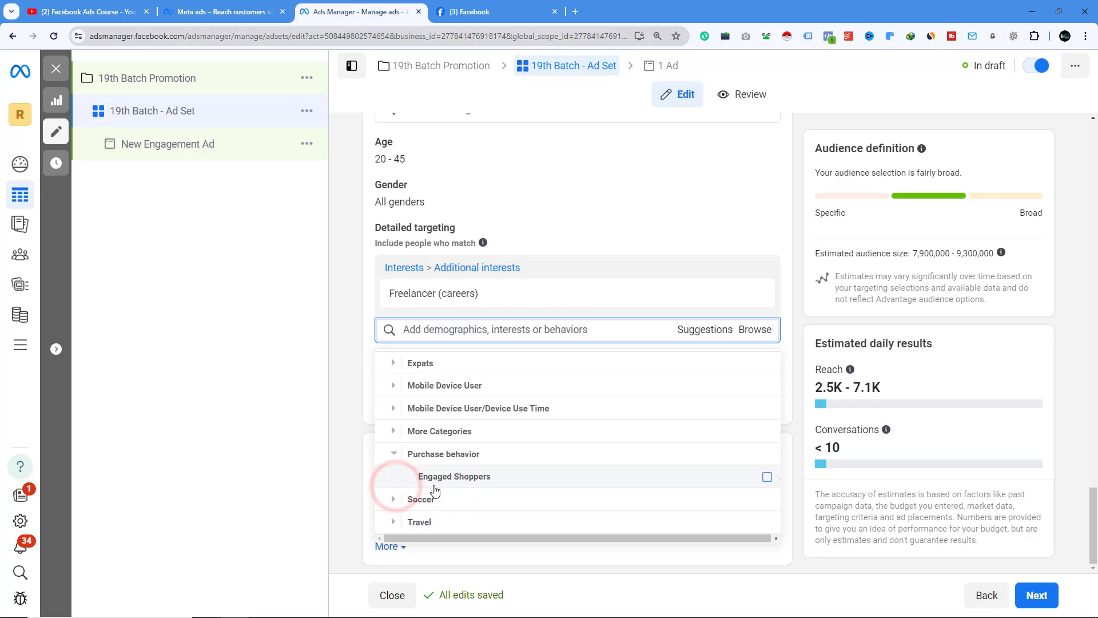
{"action": "scroll", "coordinate": [472, 492], "scroll_direction": "up", "scroll_amount": 4}
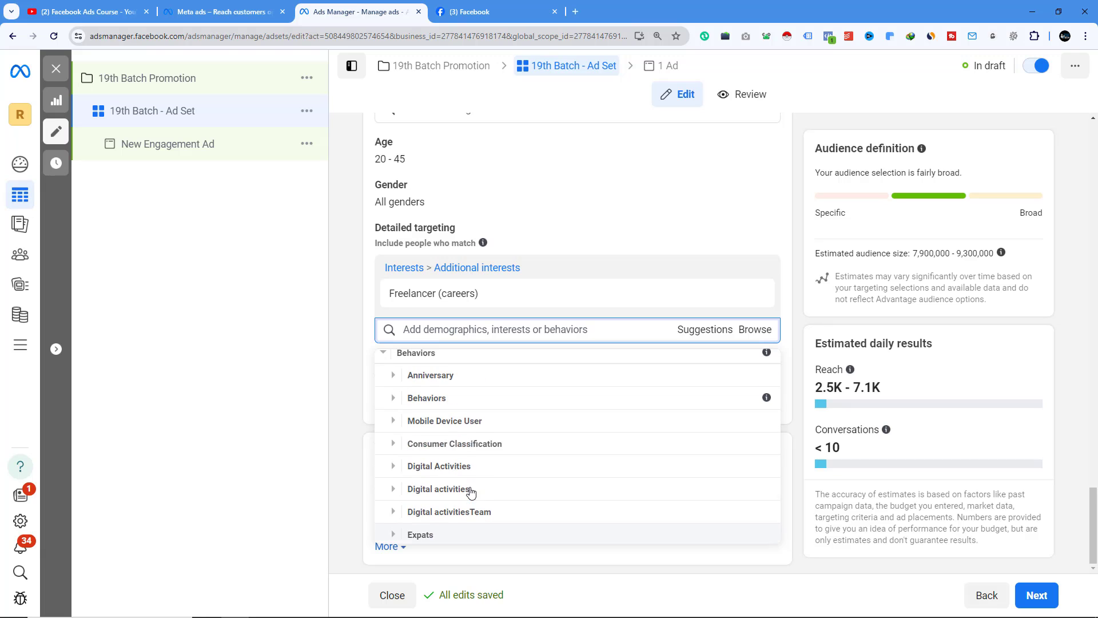
{"action": "scroll", "coordinate": [452, 458], "scroll_direction": "up", "scroll_amount": 2}
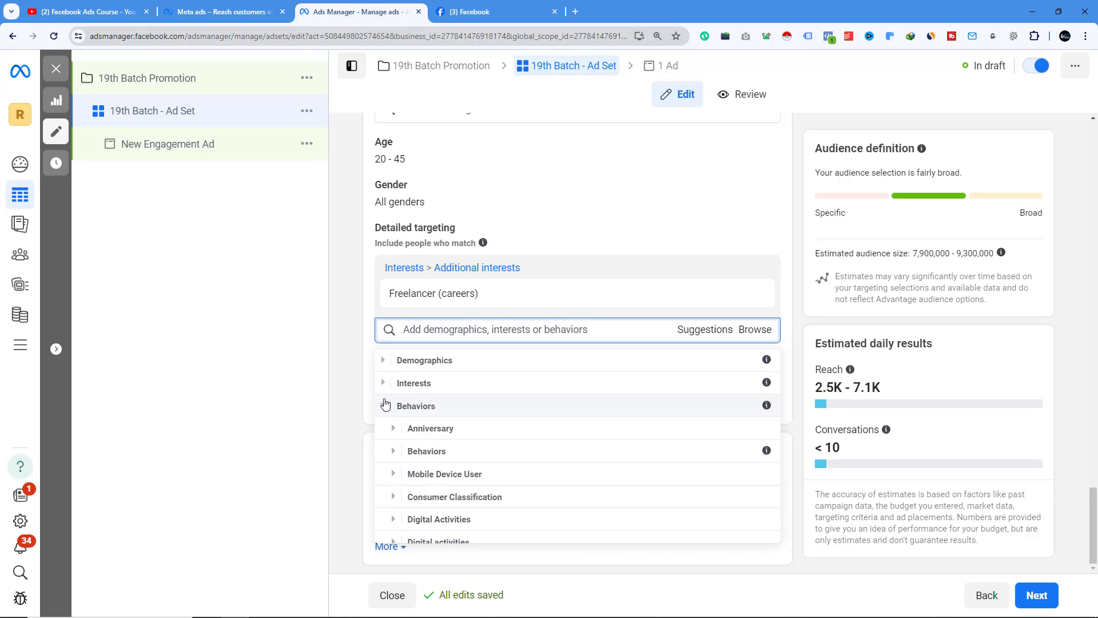
{"action": "left_click", "coordinate": [384, 403]}
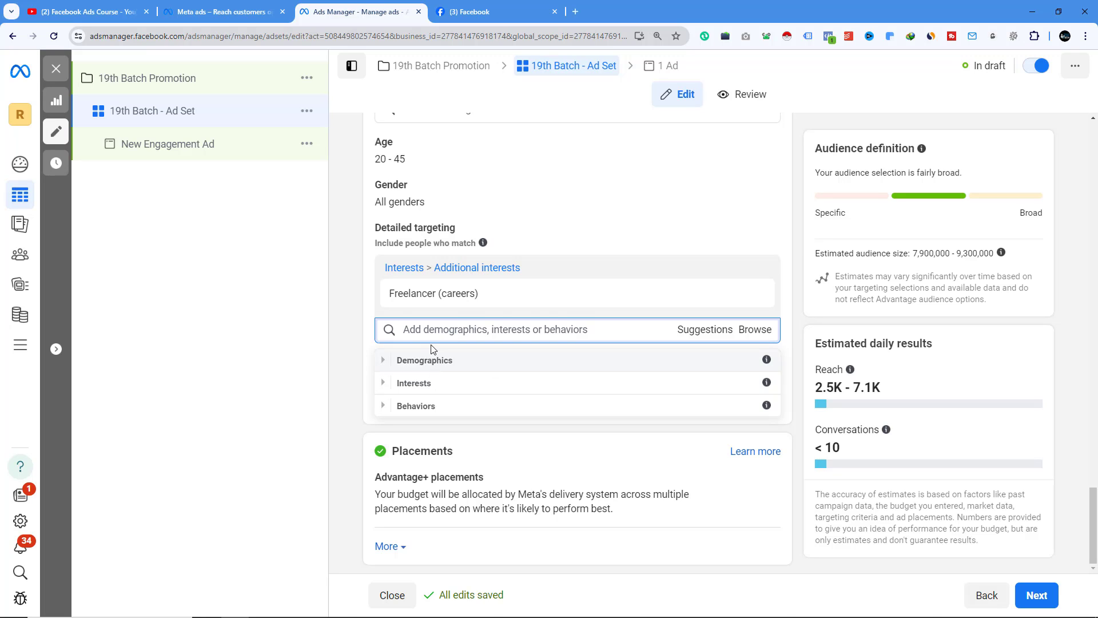
- Add Fiverr (careers) and the Upwork employer to the detailed targeting
{"action": "left_click", "coordinate": [438, 330]}
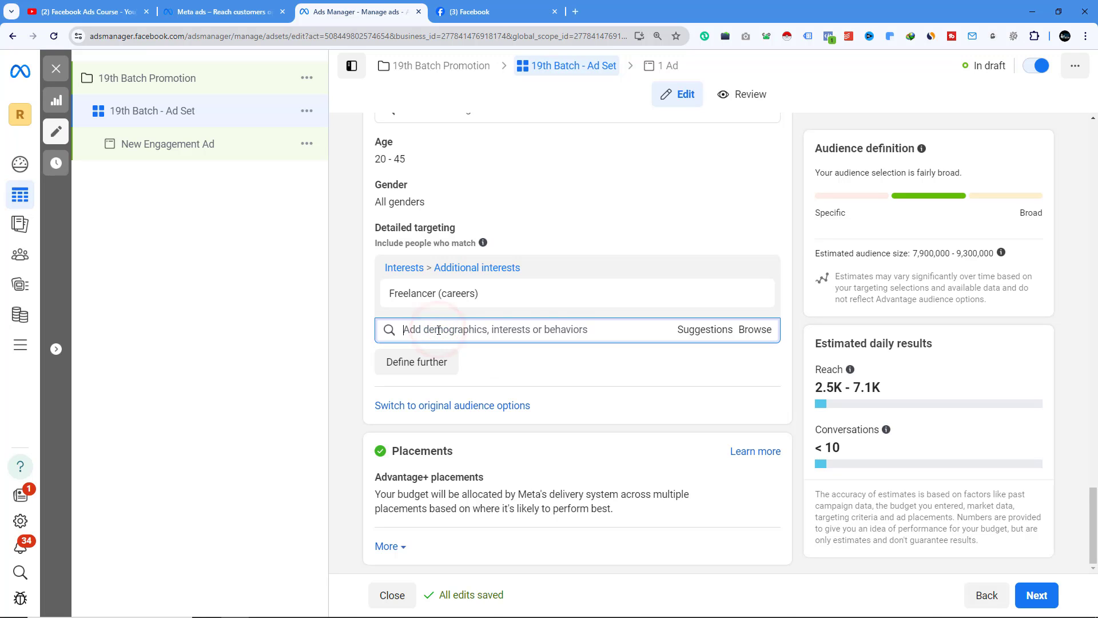
{"action": "type", "text": "fiverr"}
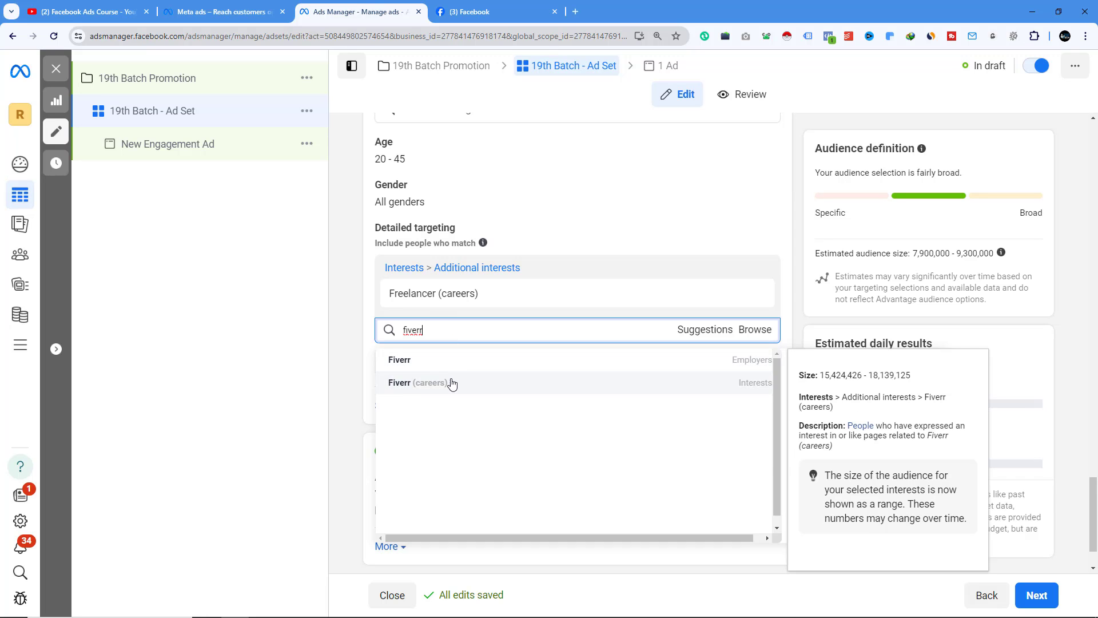
{"action": "left_click", "coordinate": [451, 383]}
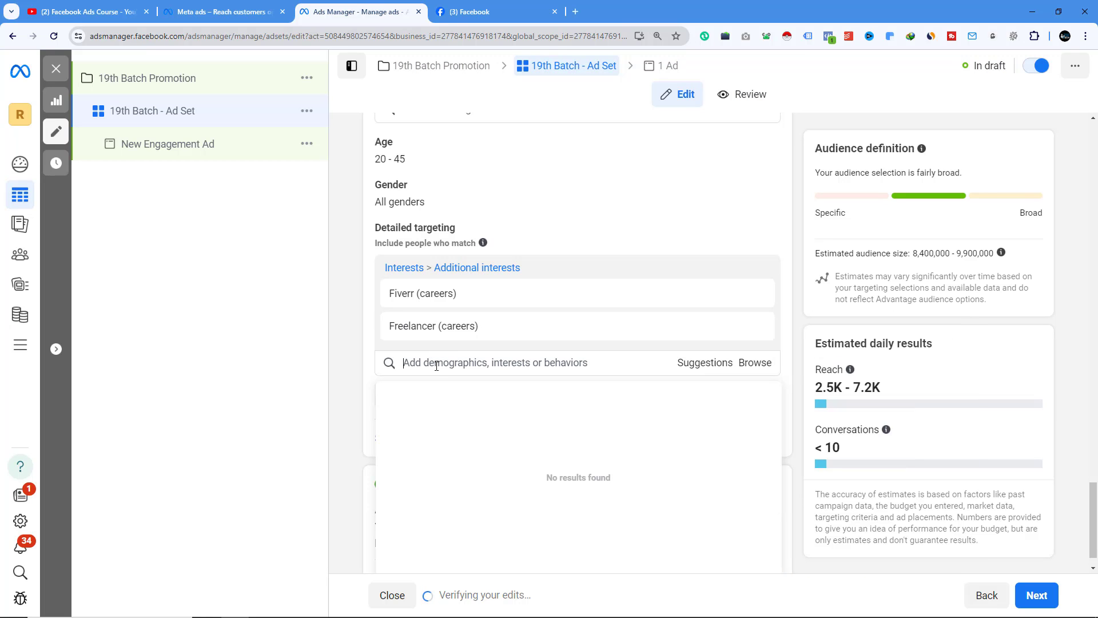
{"action": "type", "text": "upwork"}
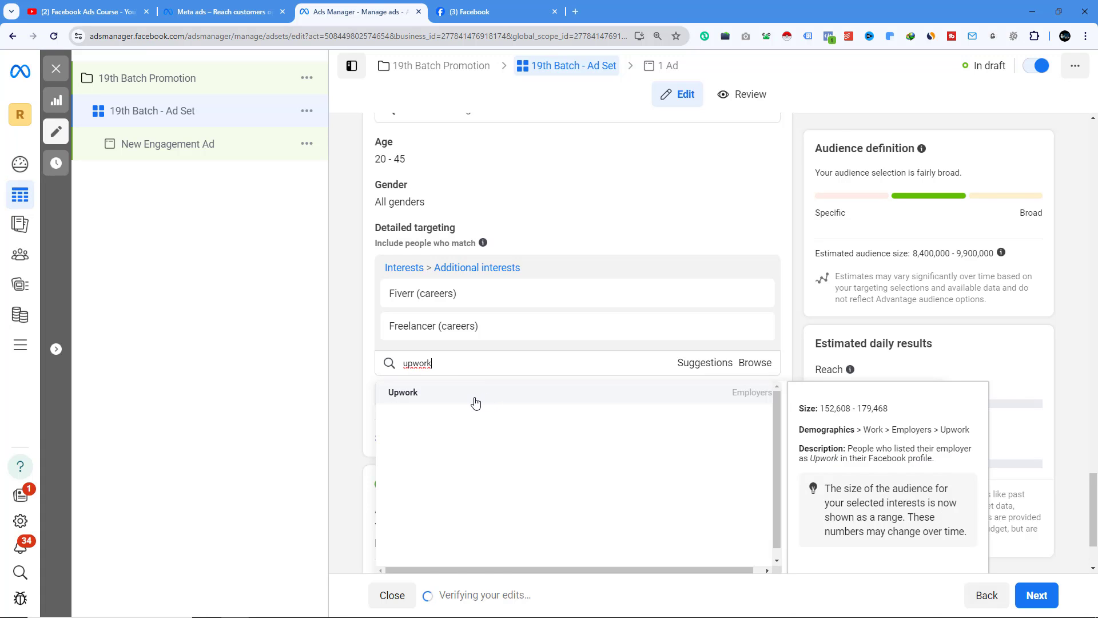
{"action": "left_click", "coordinate": [475, 400]}
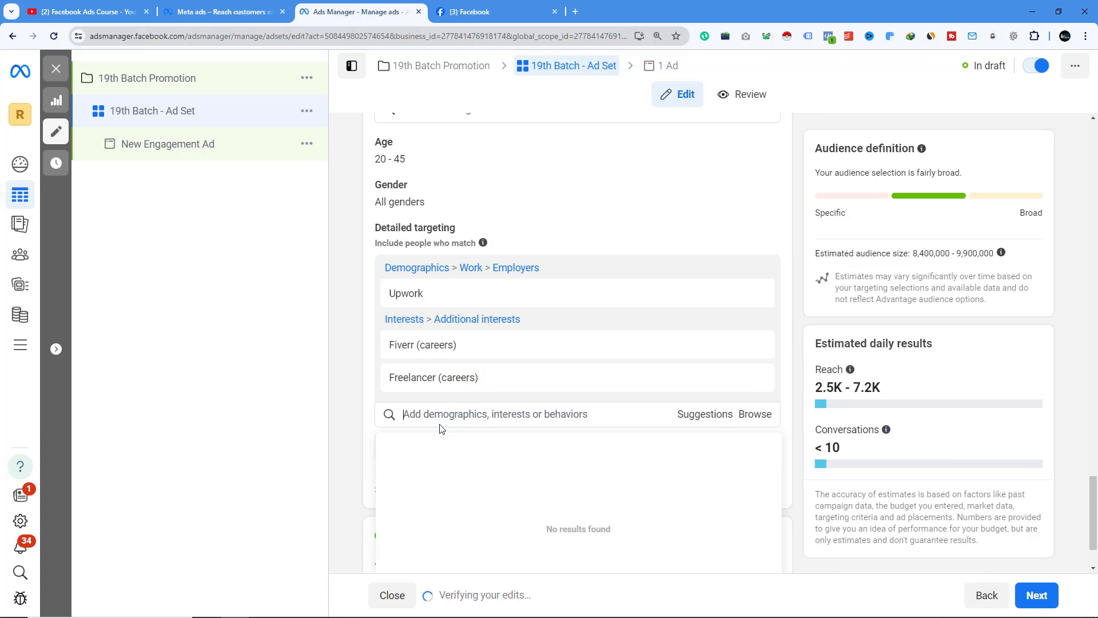
{"action": "scroll", "coordinate": [440, 366], "scroll_direction": "down", "scroll_amount": 2}
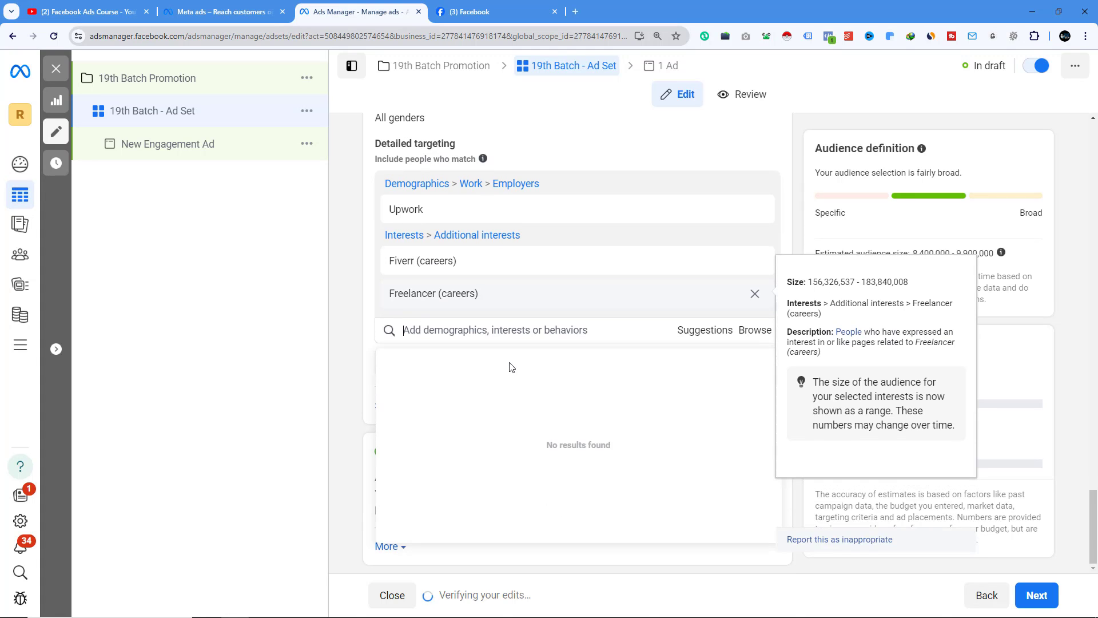
{"action": "scroll", "coordinate": [426, 355], "scroll_direction": "up", "scroll_amount": 1}
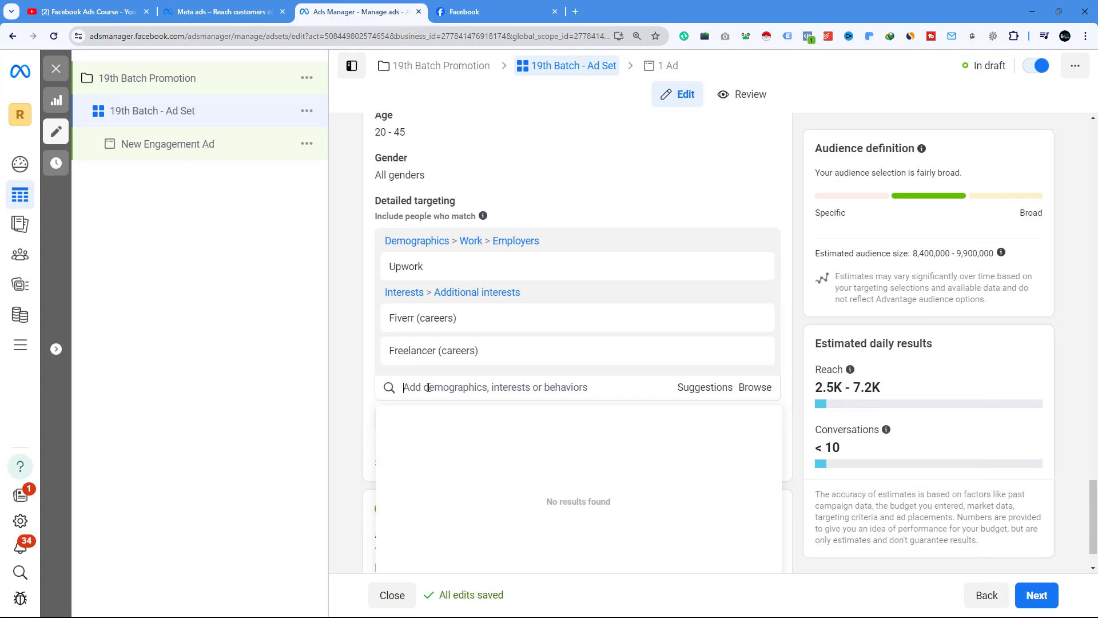
- Search detailed targeting for "digital marketing" and add the Digital marketing (marketing) interest
{"action": "type", "text": "digital marketing"}
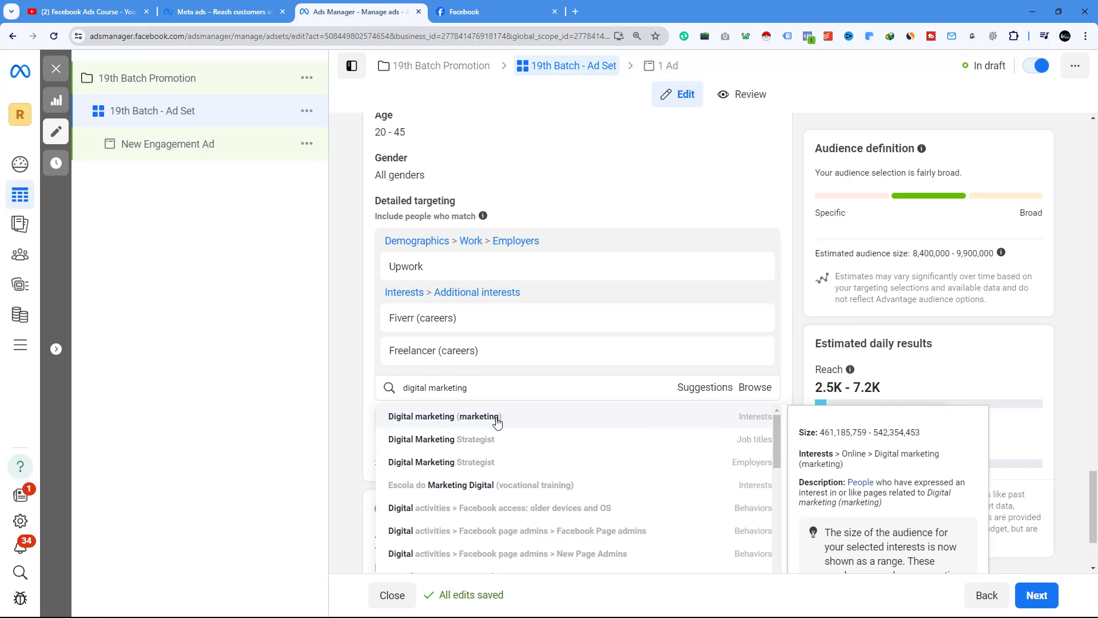
{"action": "left_click", "coordinate": [496, 422]}
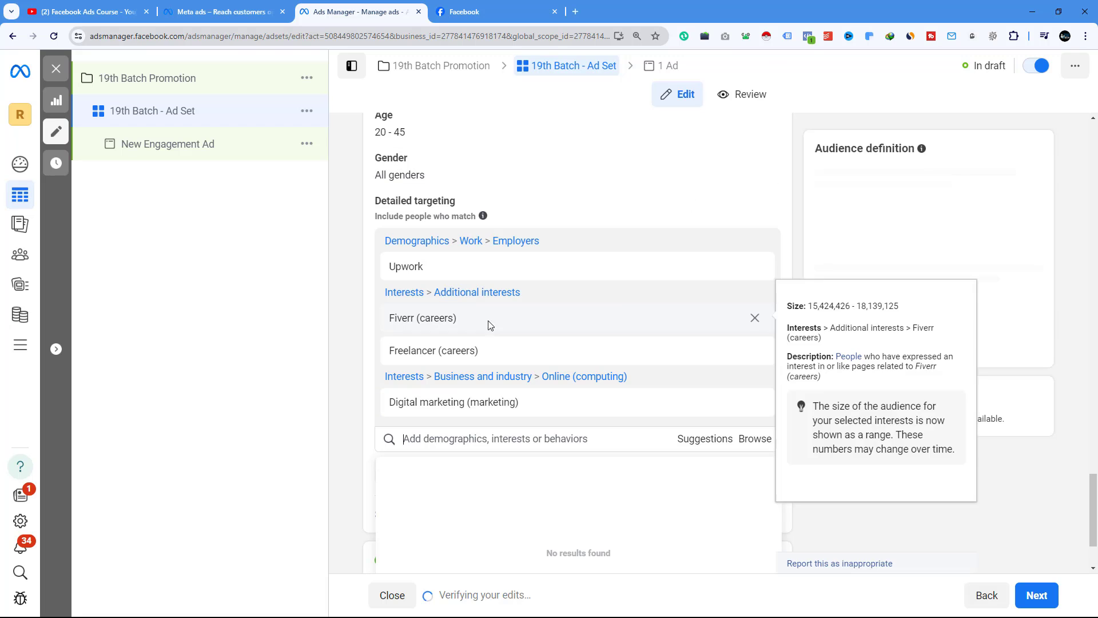
{"action": "mouse_move", "coordinate": [442, 266]}
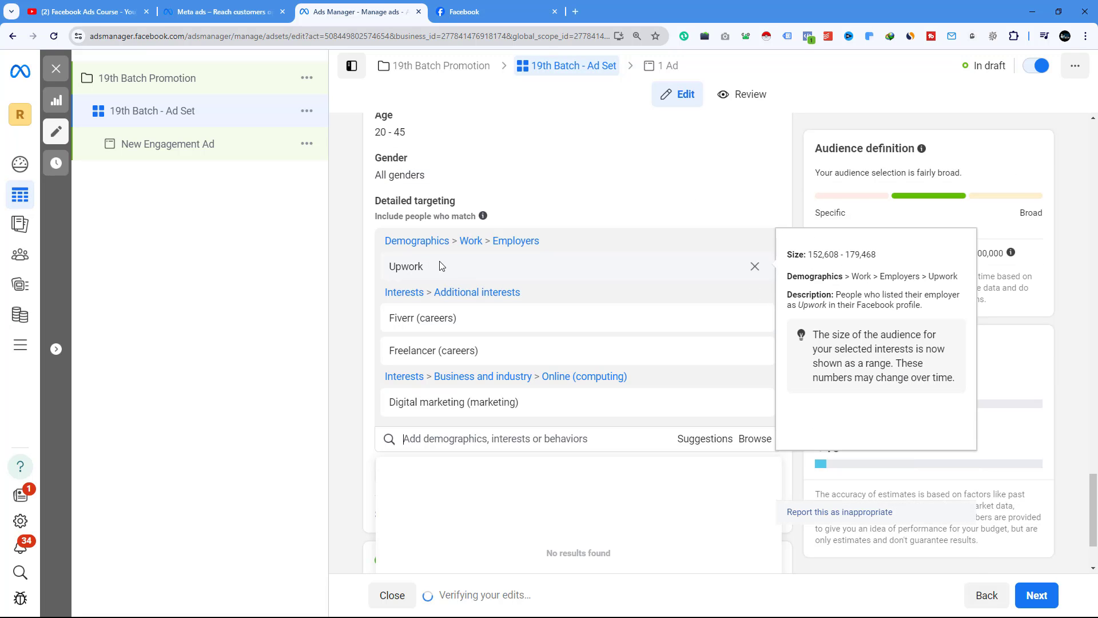
{"action": "scroll", "coordinate": [444, 265], "scroll_direction": "down", "scroll_amount": 2}
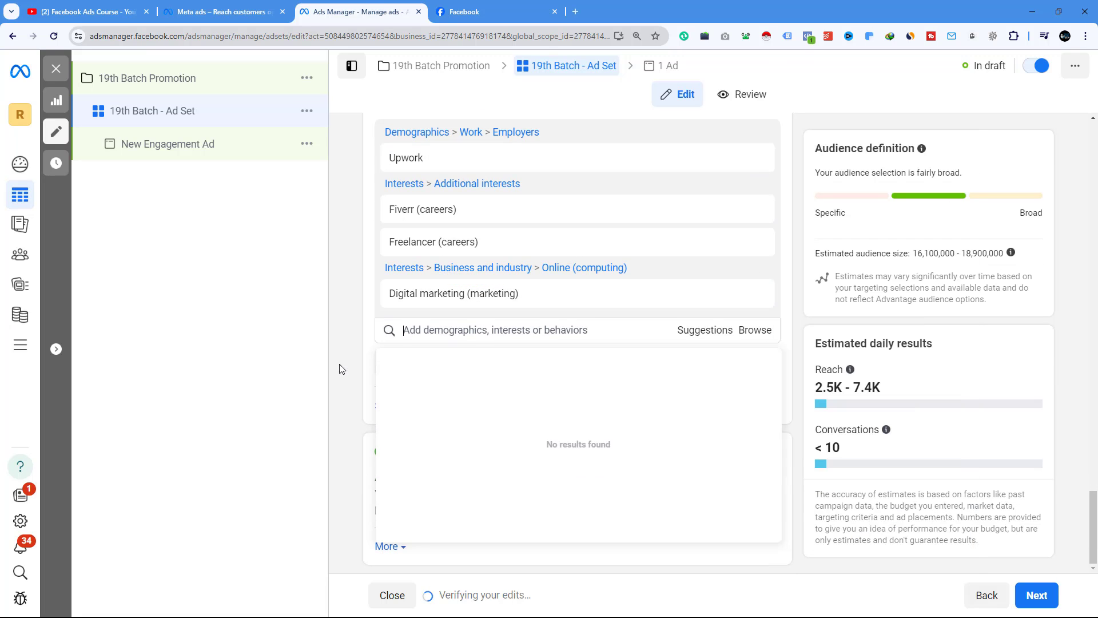
{"action": "left_click", "coordinate": [351, 326]}
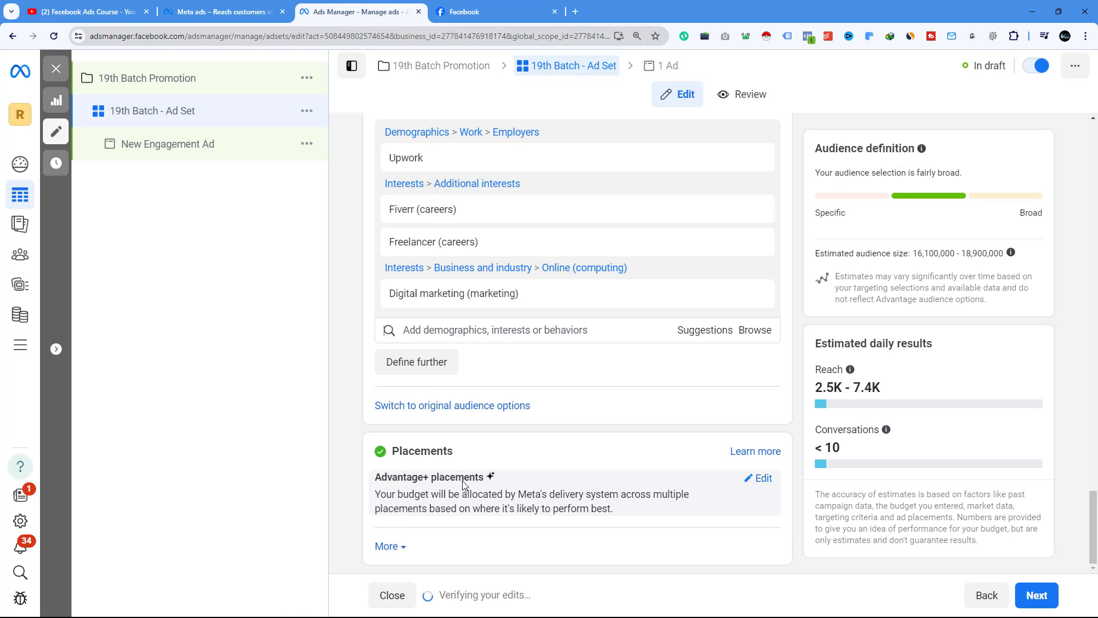
- Switch to manual placements and turn off the Messenger, Instagram and Audience network platforms, keeping only Facebook
{"action": "left_click", "coordinate": [761, 480]}
{"action": "scroll", "coordinate": [664, 470], "scroll_direction": "down", "scroll_amount": 1}
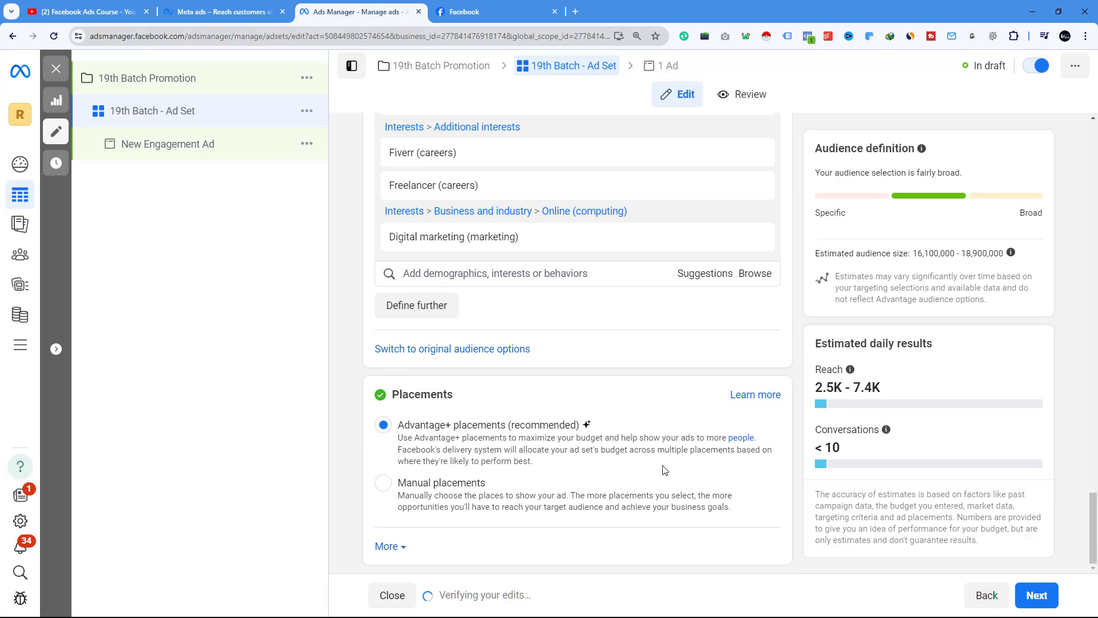
{"action": "left_click", "coordinate": [384, 483]}
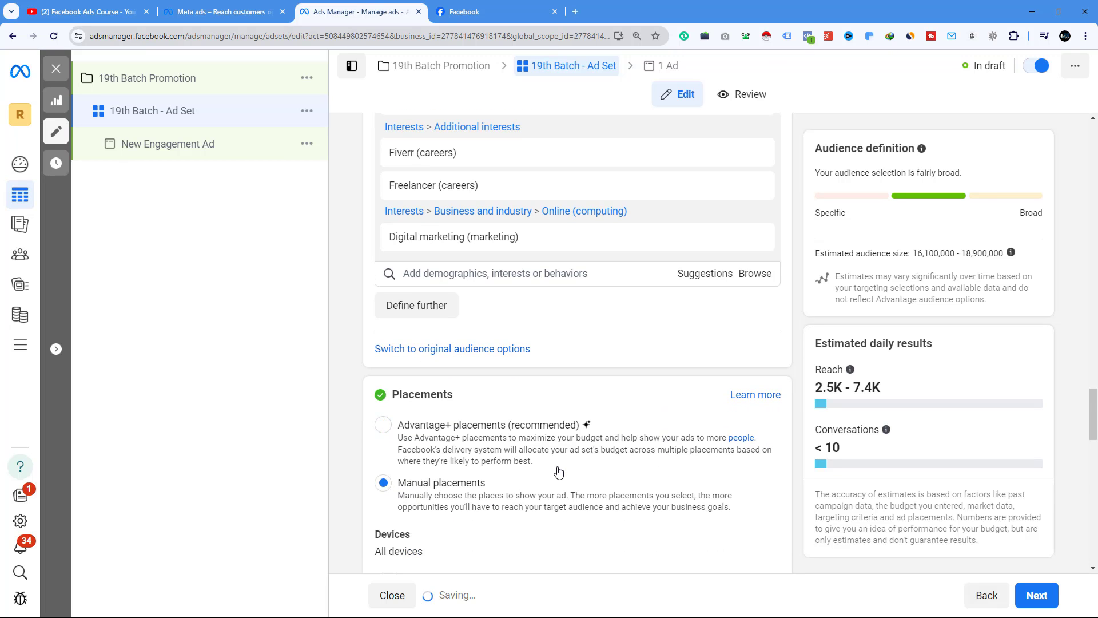
{"action": "scroll", "coordinate": [540, 318], "scroll_direction": "down", "scroll_amount": 7}
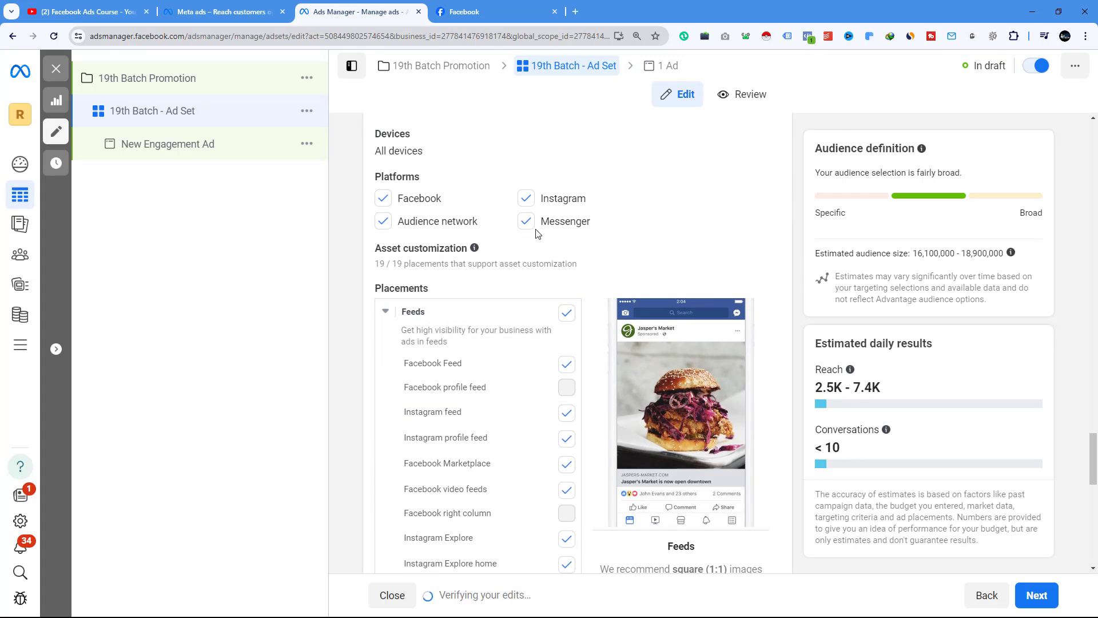
{"action": "left_click", "coordinate": [526, 222]}
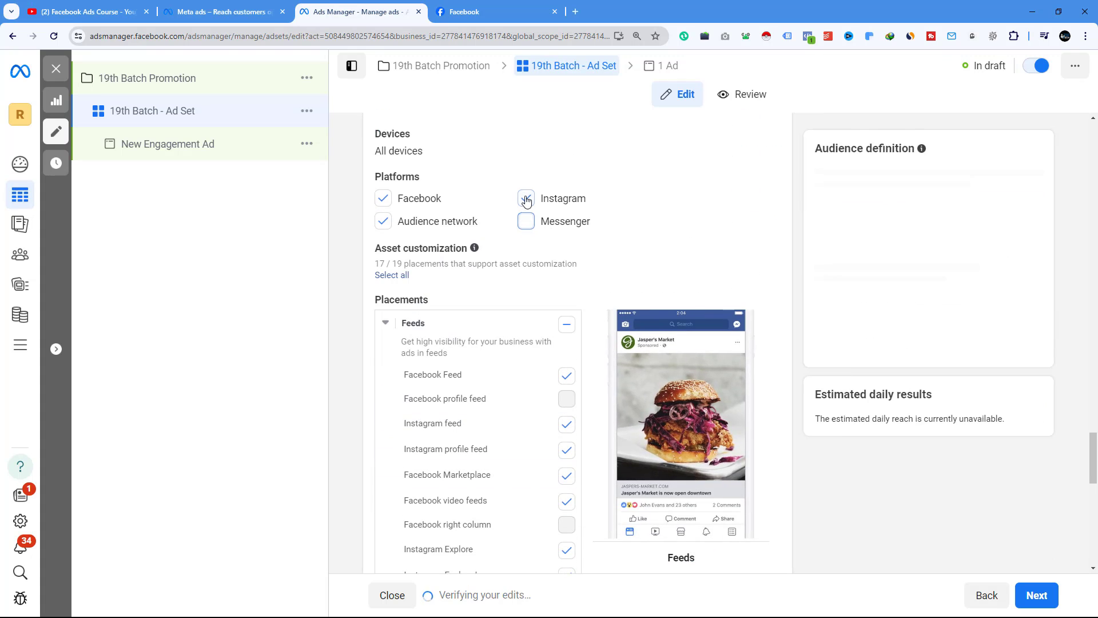
{"action": "left_click", "coordinate": [526, 197]}
{"action": "left_click", "coordinate": [421, 231]}
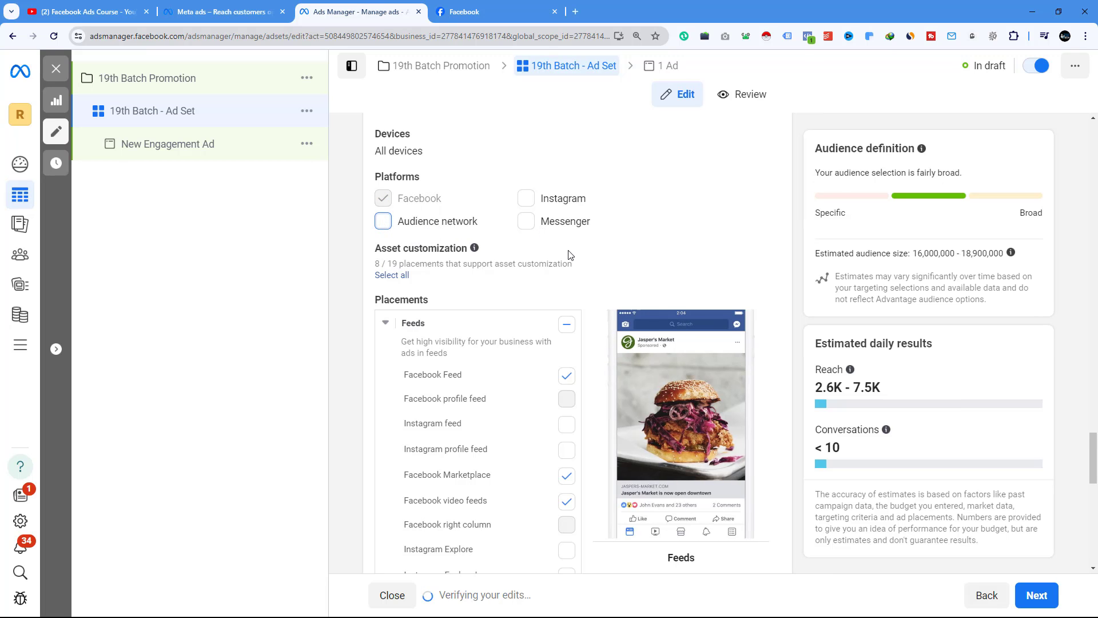
- Deselect Facebook Marketplace, video feeds, Stories, Reels, in-stream ads and search results placements, leaving only Facebook Feed
{"action": "scroll", "coordinate": [566, 263], "scroll_direction": "down", "scroll_amount": 4}
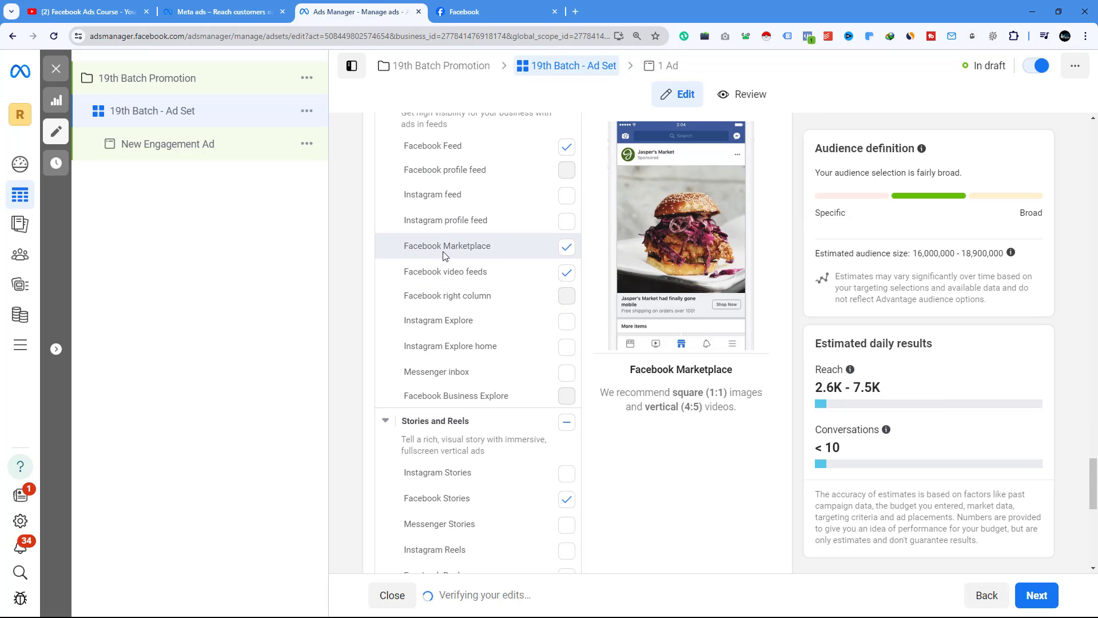
{"action": "left_click", "coordinate": [566, 250]}
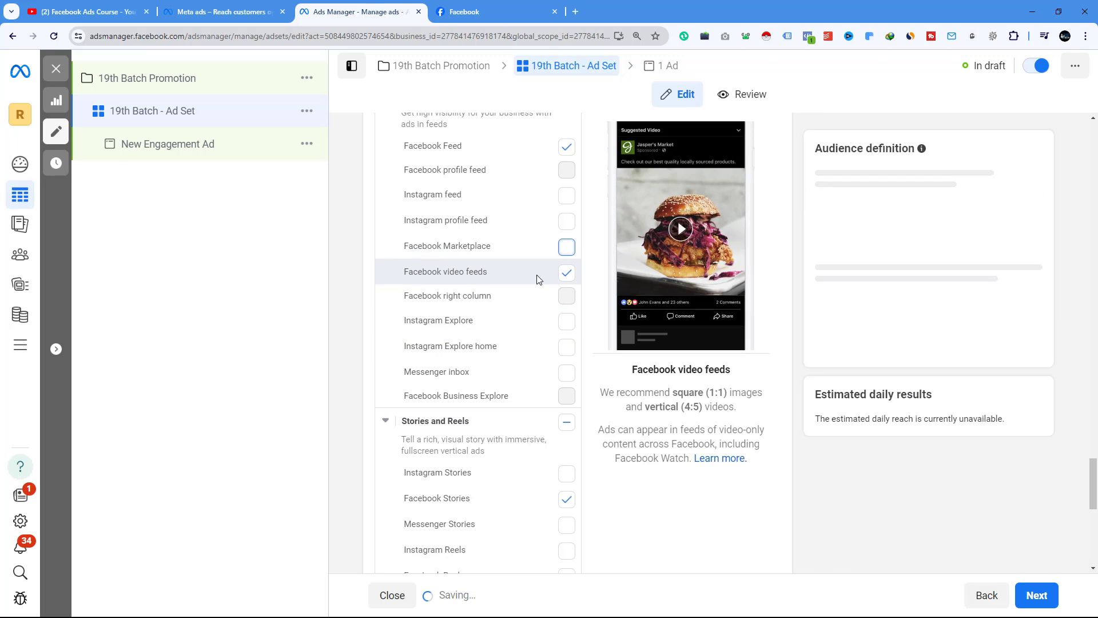
{"action": "left_click", "coordinate": [567, 274]}
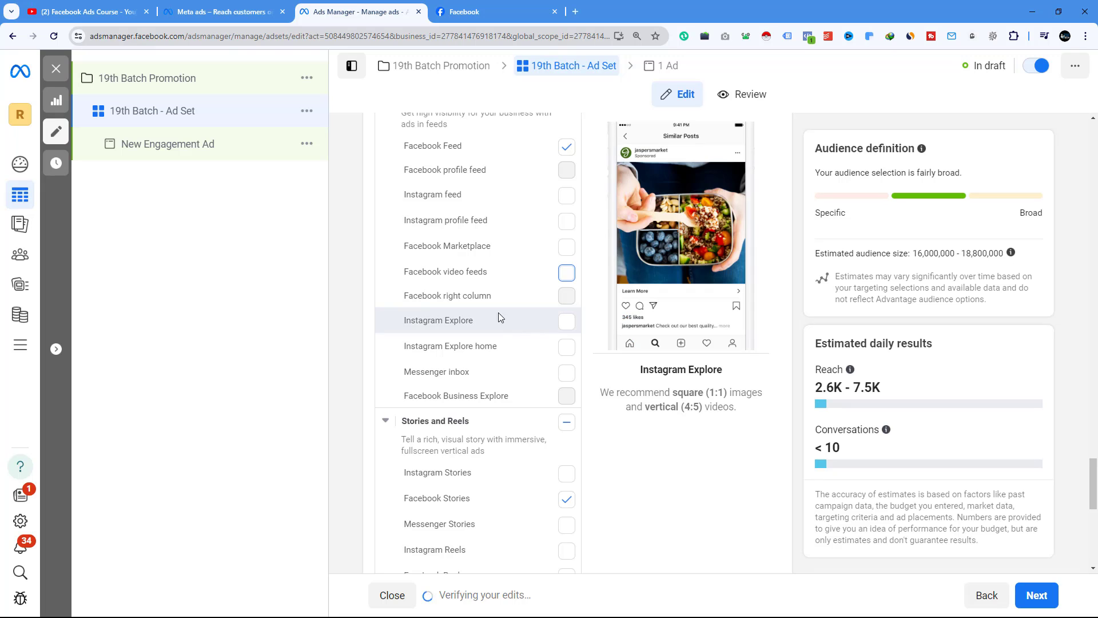
{"action": "scroll", "coordinate": [499, 312], "scroll_direction": "down", "scroll_amount": 3}
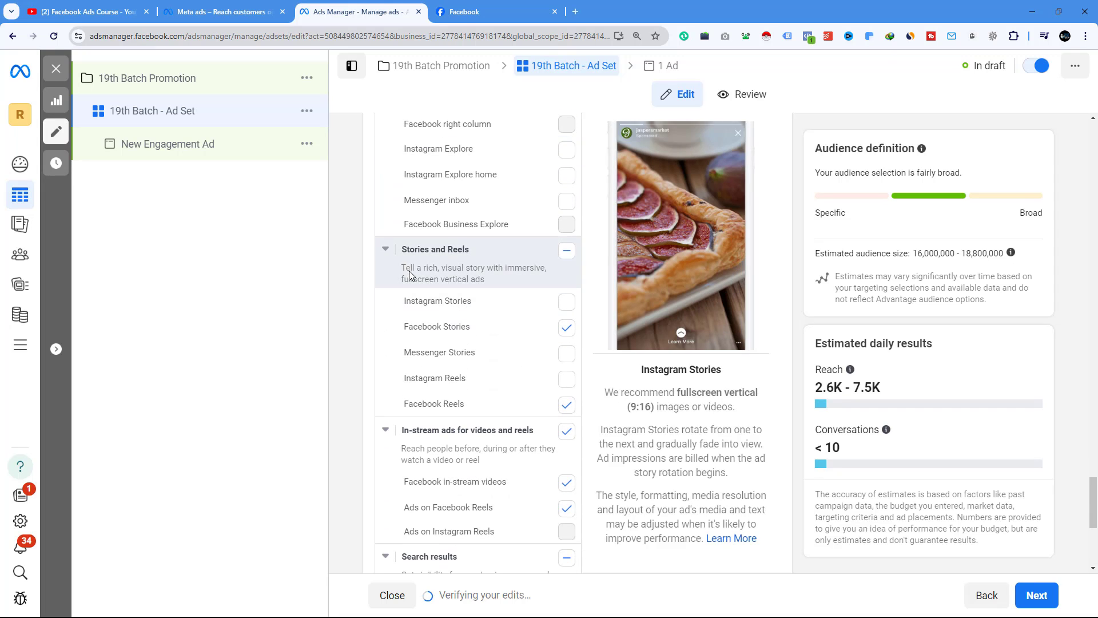
{"action": "left_click", "coordinate": [566, 327]}
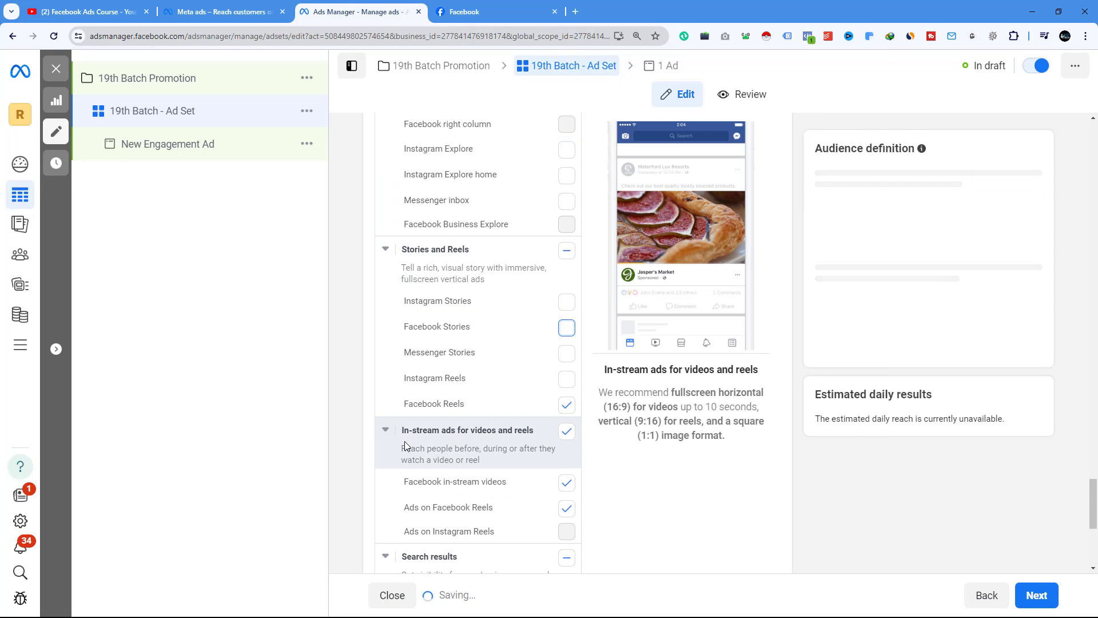
{"action": "left_click", "coordinate": [567, 431]}
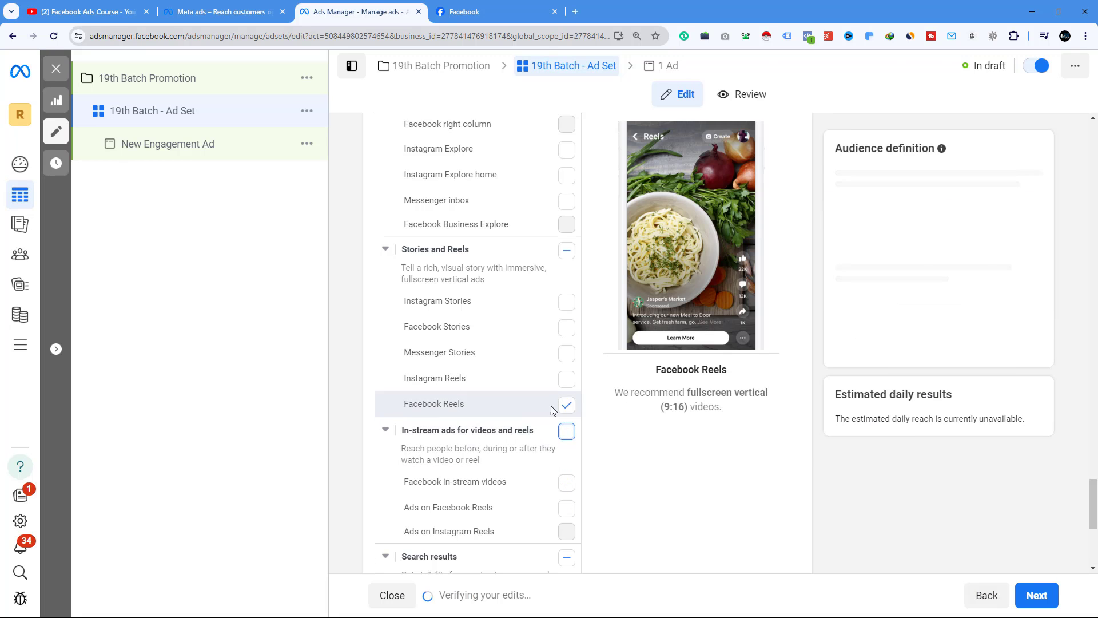
{"action": "left_click", "coordinate": [565, 405]}
{"action": "scroll", "coordinate": [436, 392], "scroll_direction": "down", "scroll_amount": 4}
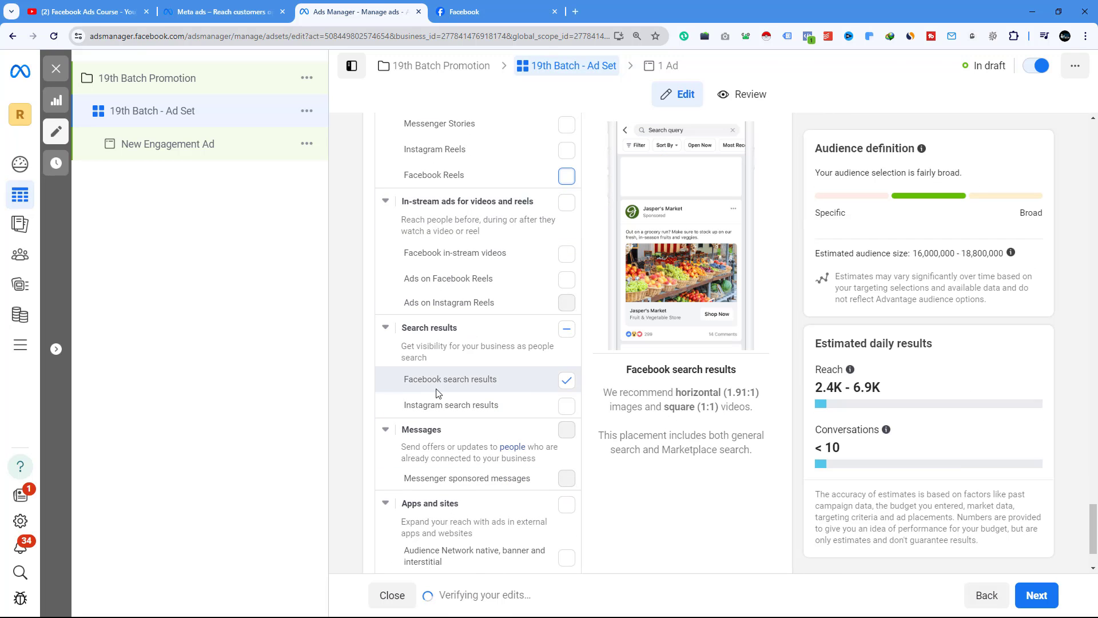
{"action": "left_click", "coordinate": [566, 380]}
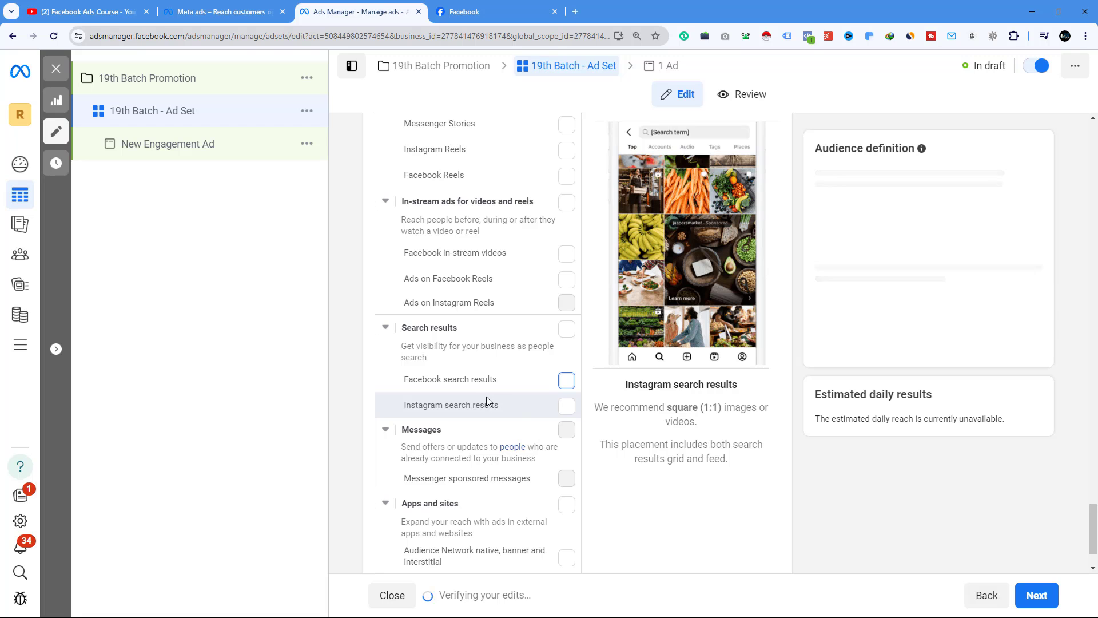
{"action": "scroll", "coordinate": [530, 403], "scroll_direction": "down", "scroll_amount": 2}
{"action": "scroll", "coordinate": [498, 389], "scroll_direction": "up", "scroll_amount": 15}
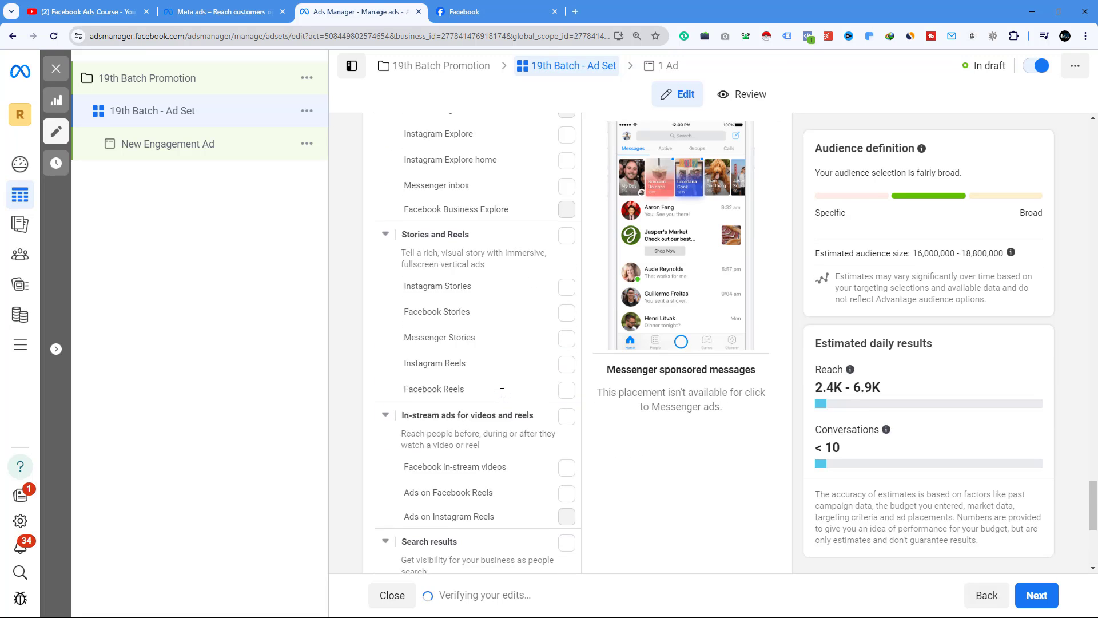
{"action": "scroll", "coordinate": [502, 396], "scroll_direction": "down", "scroll_amount": 4}
{"action": "scroll", "coordinate": [486, 431], "scroll_direction": "down", "scroll_amount": 2}
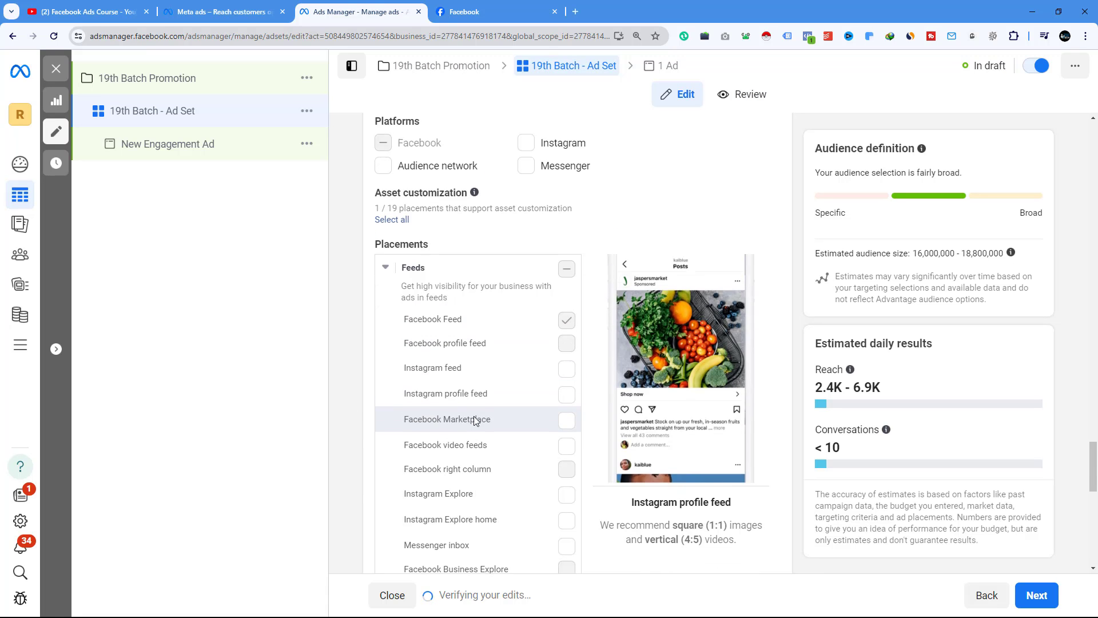
- Finish the ad set and continue to the ad level
{"action": "scroll", "coordinate": [503, 400], "scroll_direction": "down", "scroll_amount": 10}
{"action": "scroll", "coordinate": [435, 406], "scroll_direction": "down", "scroll_amount": 1}
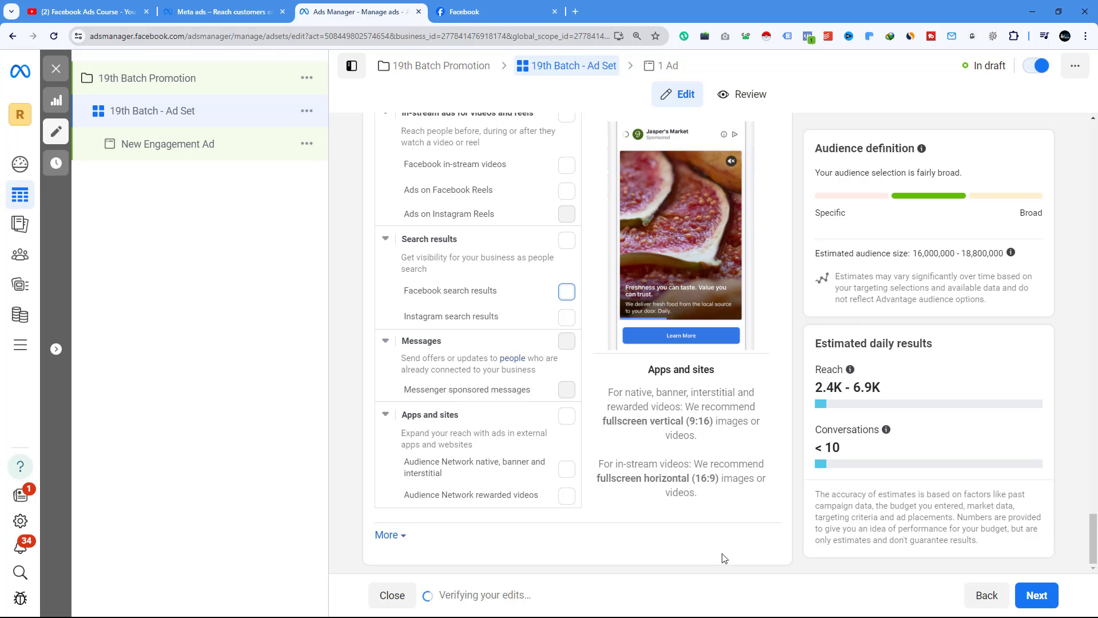
{"action": "left_click", "coordinate": [1035, 594]}
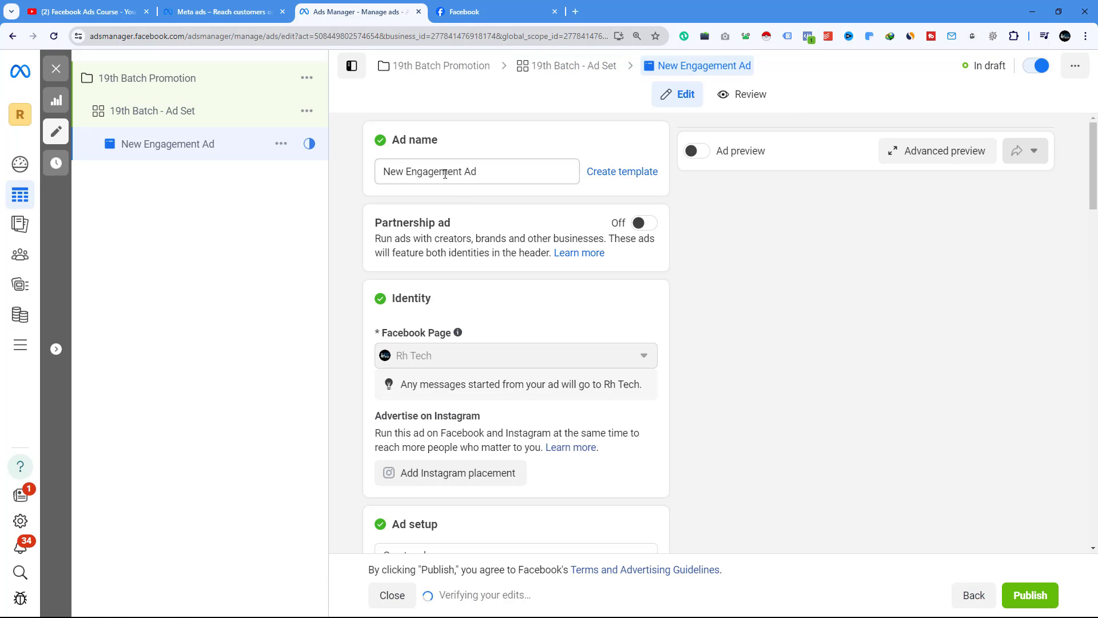
- Rename the ad to "19th Batch Promotion Ad"
{"action": "left_click_drag", "start_coordinate": [462, 171], "coordinate": [372, 176]}
{"action": "type", "text": "19"}
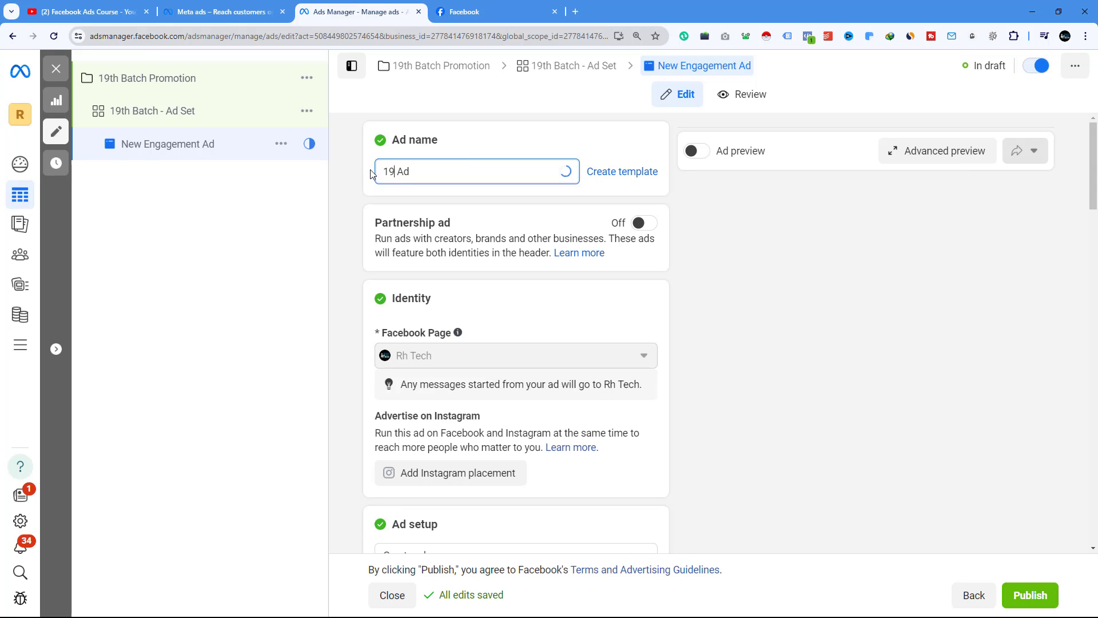
{"action": "type", "text": "th Batch Promotion Ads"}
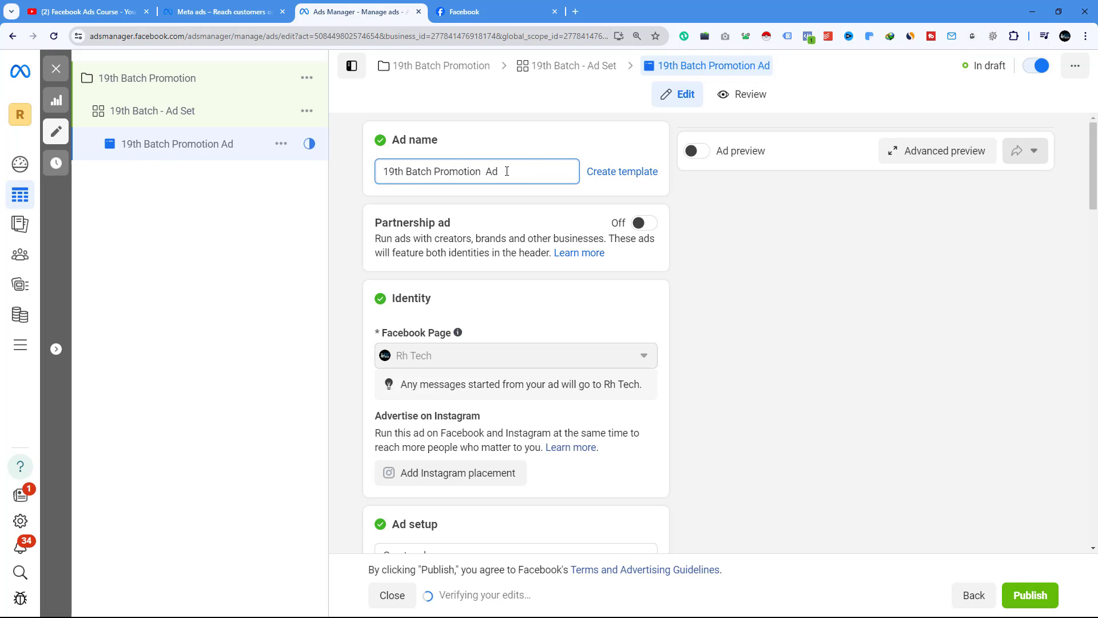
{"action": "key", "text": "BackSpace"}
- Set up the ad with an existing post, selecting the Rh Tech 19th Batch Admission video post
{"action": "scroll", "coordinate": [461, 233], "scroll_direction": "down", "scroll_amount": 2}
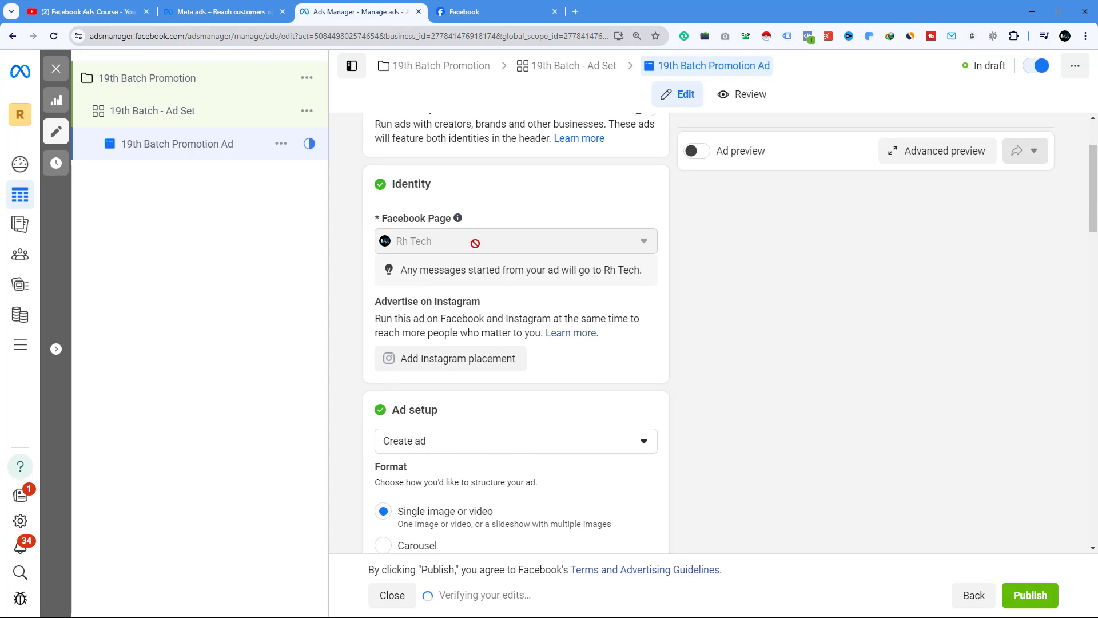
{"action": "scroll", "coordinate": [428, 242], "scroll_direction": "down", "scroll_amount": 4}
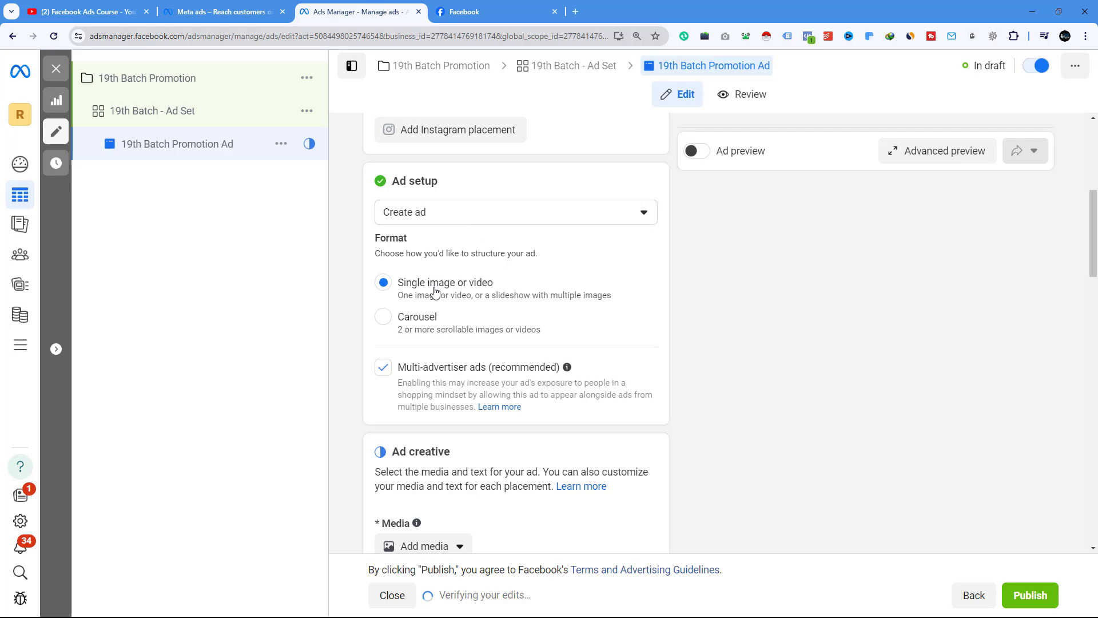
{"action": "left_click", "coordinate": [443, 222]}
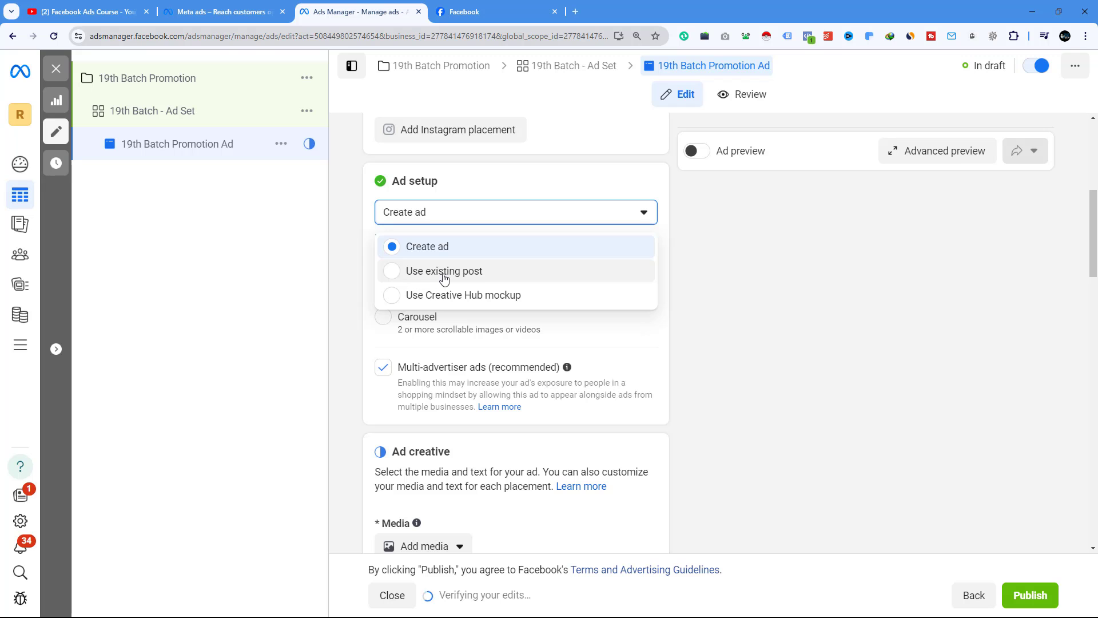
{"action": "left_click", "coordinate": [394, 277]}
{"action": "scroll", "coordinate": [436, 269], "scroll_direction": "down", "scroll_amount": 5}
{"action": "scroll", "coordinate": [437, 269], "scroll_direction": "down", "scroll_amount": 6}
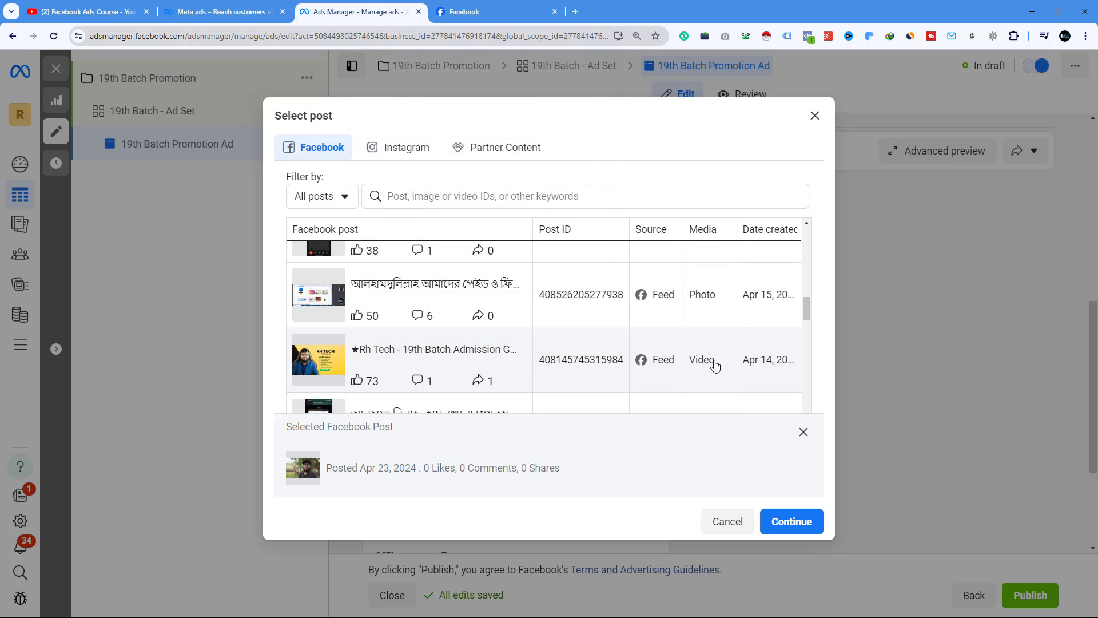
{"action": "left_click", "coordinate": [393, 351]}
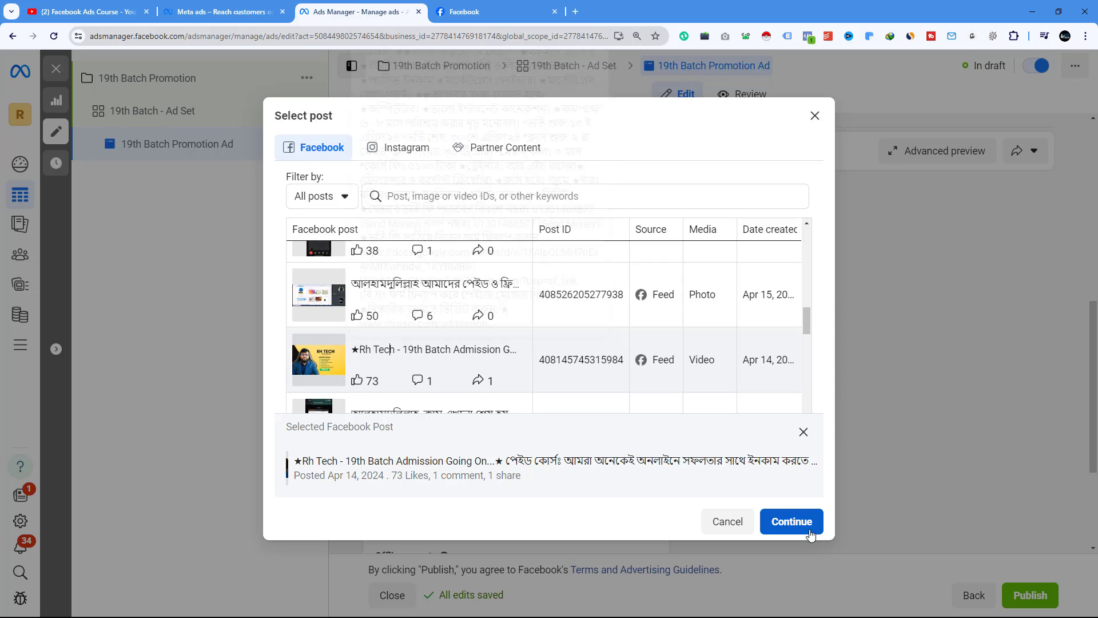
{"action": "left_click", "coordinate": [791, 521]}
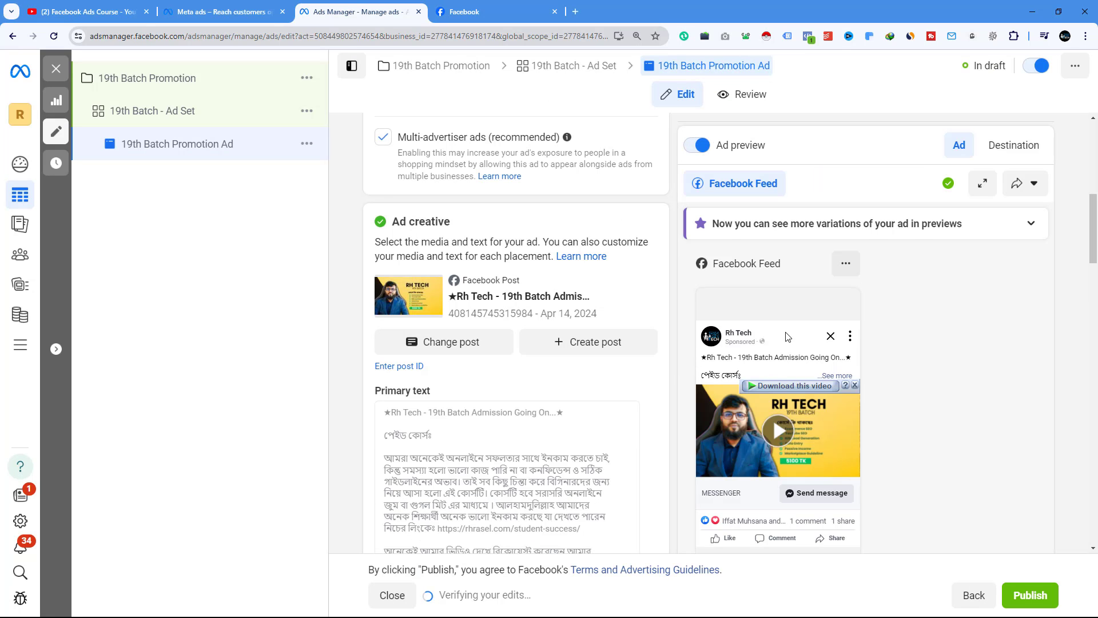
- Edit the message template and change question 3 to "Can I learn more about your course?"
{"action": "scroll", "coordinate": [415, 260], "scroll_direction": "down", "scroll_amount": 2}
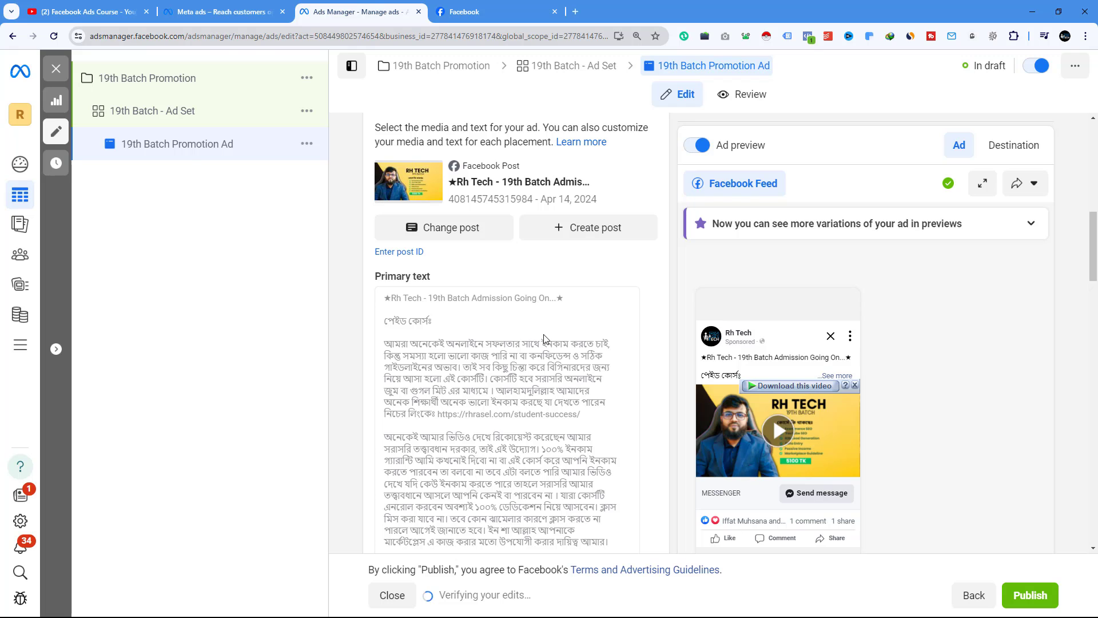
{"action": "scroll", "coordinate": [544, 338], "scroll_direction": "down", "scroll_amount": 2}
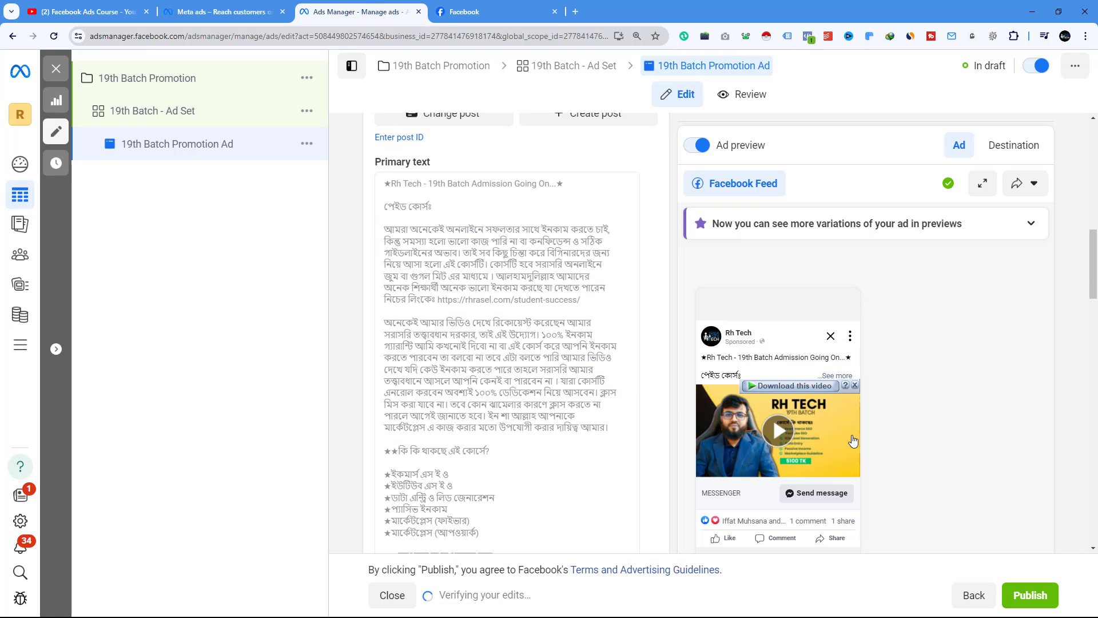
{"action": "scroll", "coordinate": [437, 323], "scroll_direction": "down", "scroll_amount": 10}
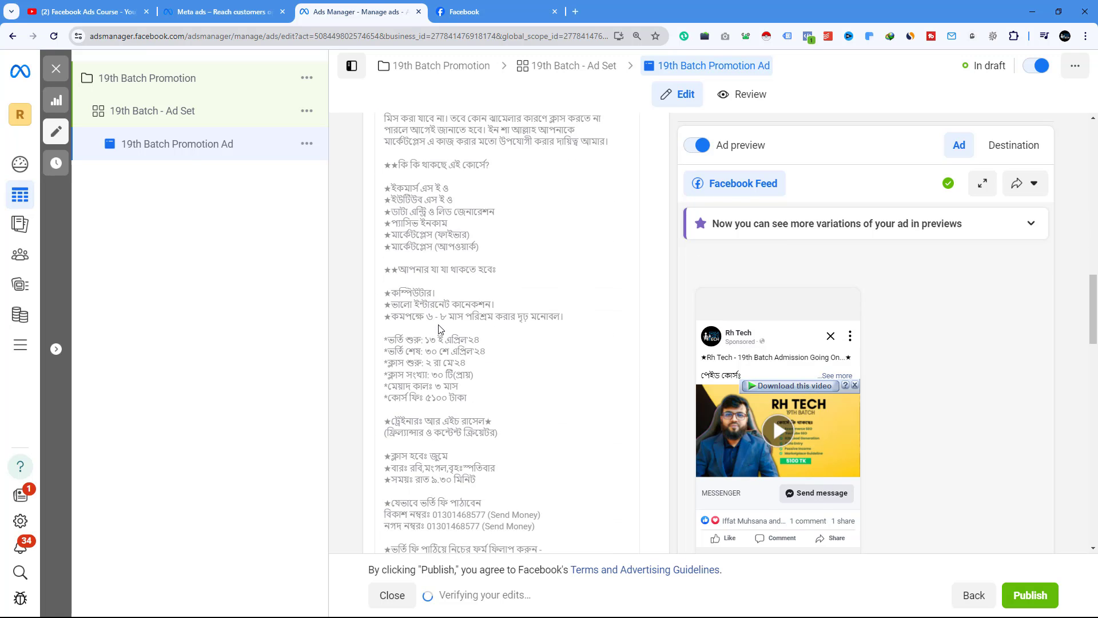
{"action": "scroll", "coordinate": [439, 328], "scroll_direction": "down", "scroll_amount": 6}
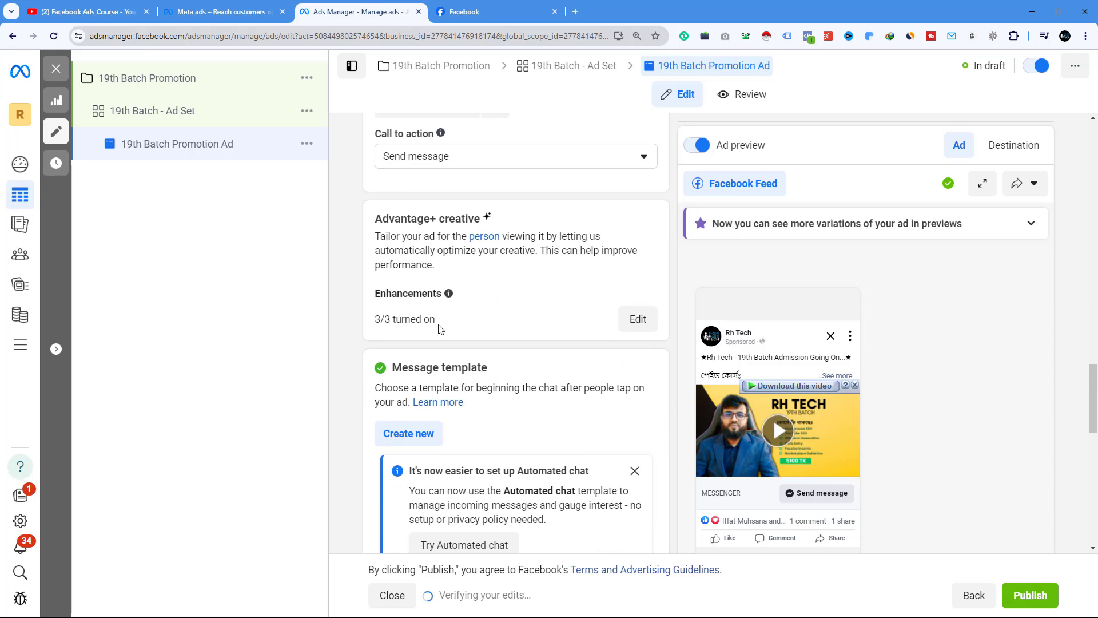
{"action": "scroll", "coordinate": [458, 255], "scroll_direction": "down", "scroll_amount": 3}
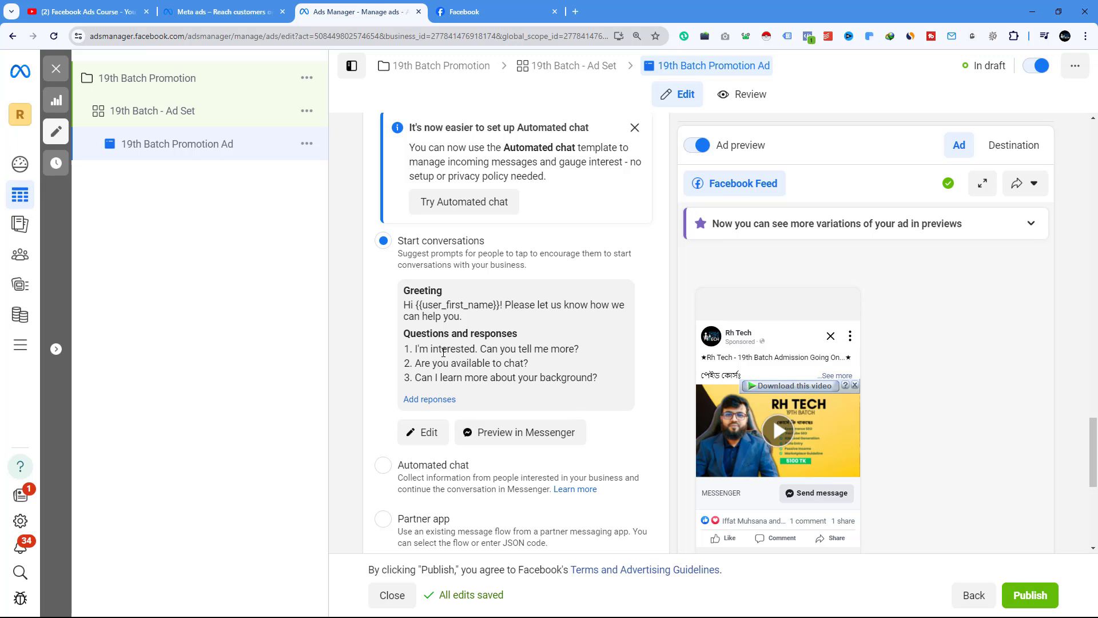
{"action": "left_click", "coordinate": [425, 432]}
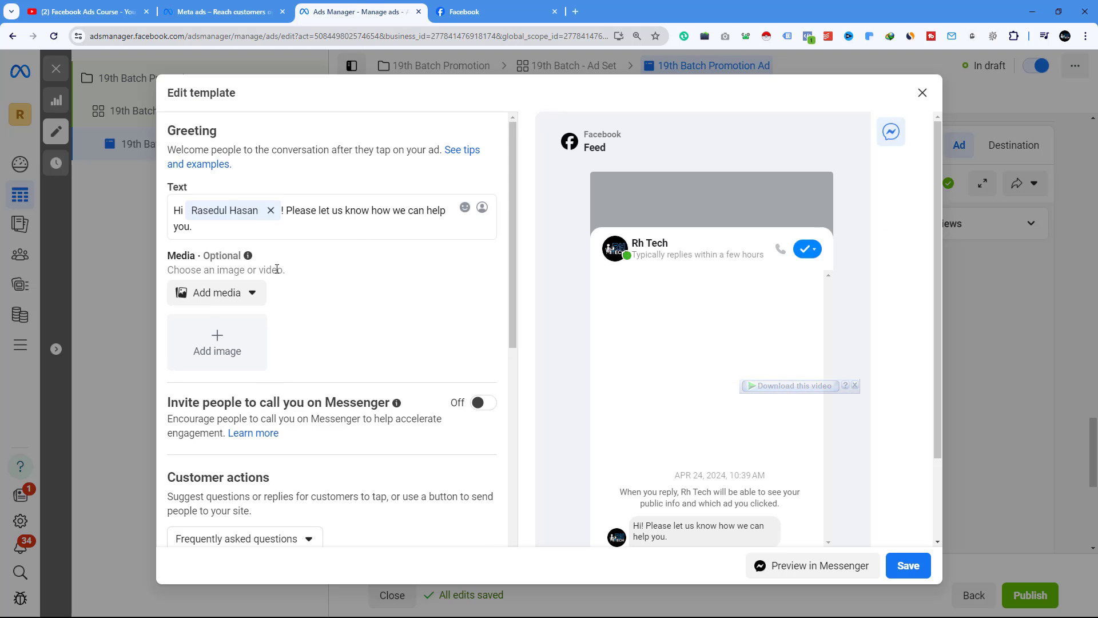
{"action": "scroll", "coordinate": [337, 318], "scroll_direction": "down", "scroll_amount": 9}
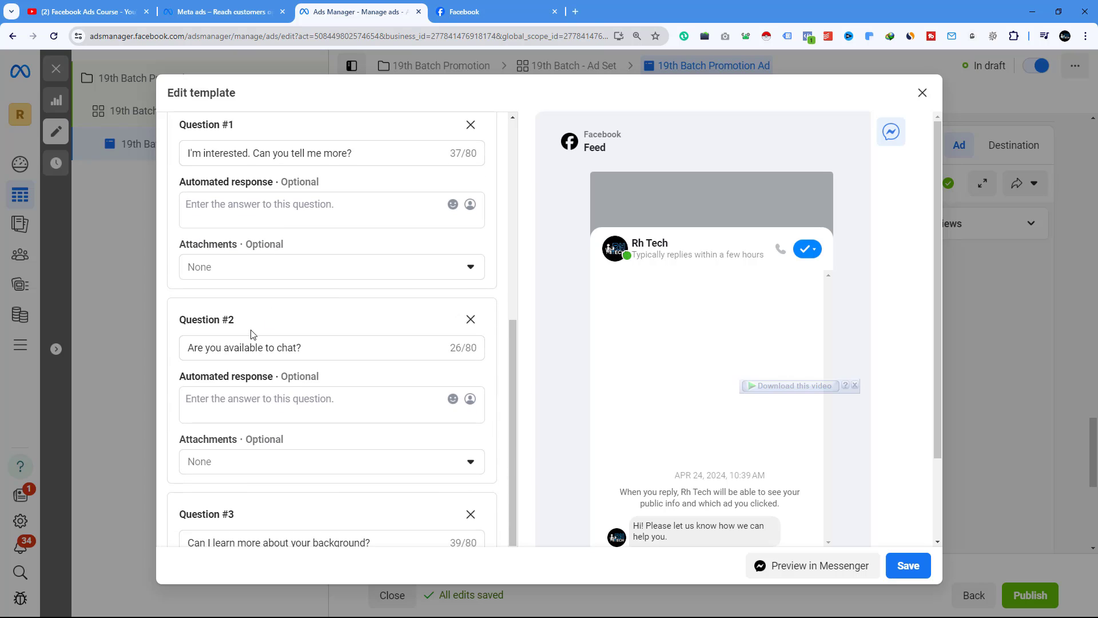
{"action": "scroll", "coordinate": [275, 343], "scroll_direction": "down", "scroll_amount": 3}
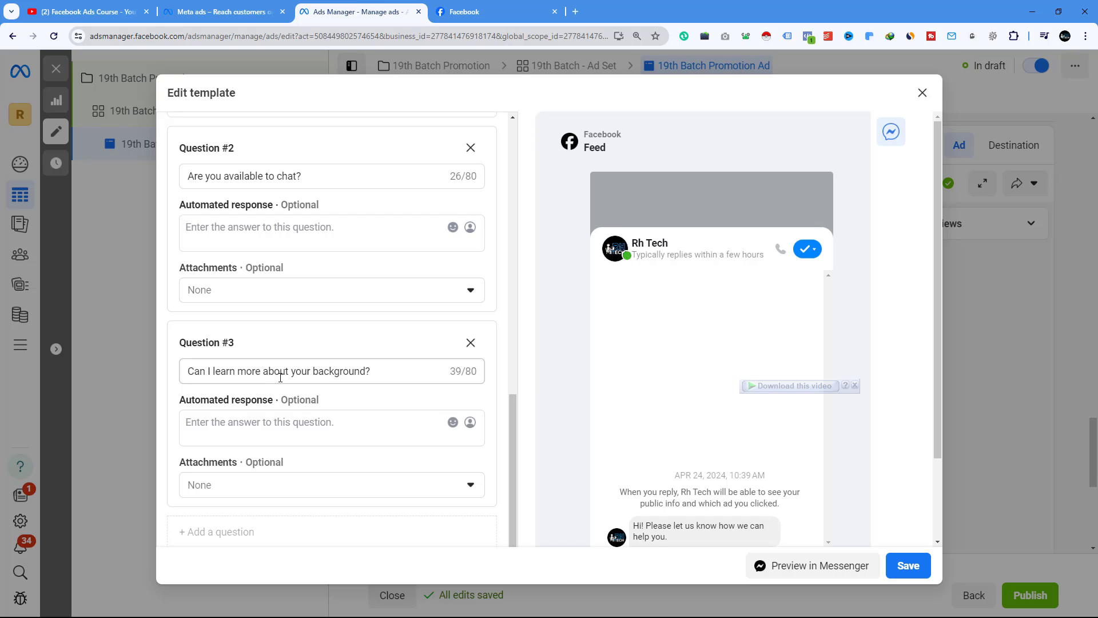
{"action": "left_click_drag", "start_coordinate": [313, 371], "coordinate": [359, 372]}
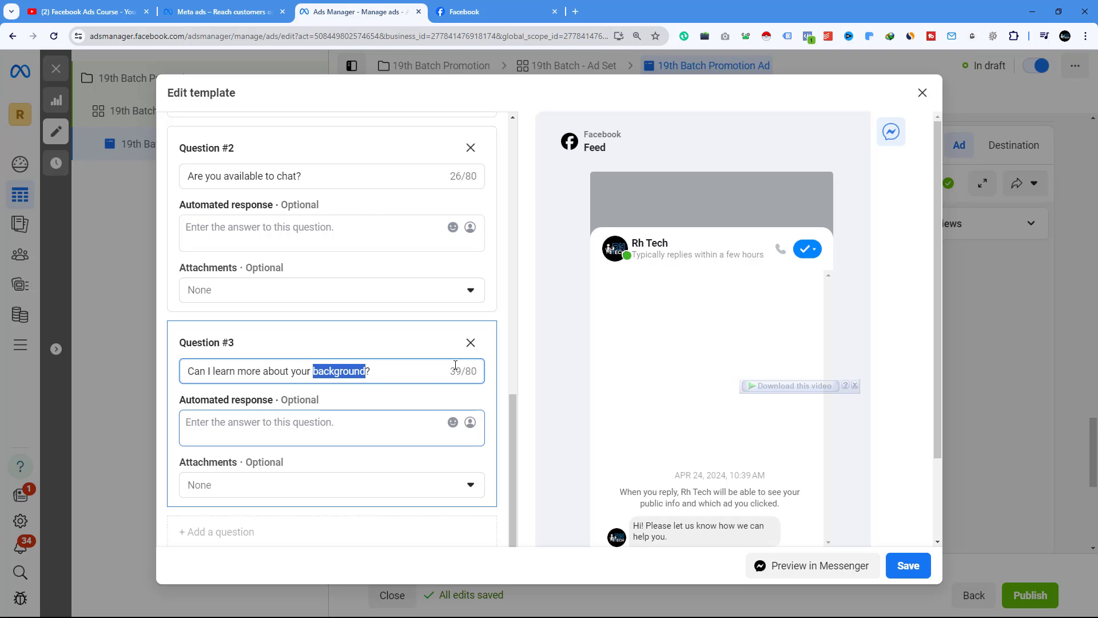
{"action": "type", "text": "cou"}
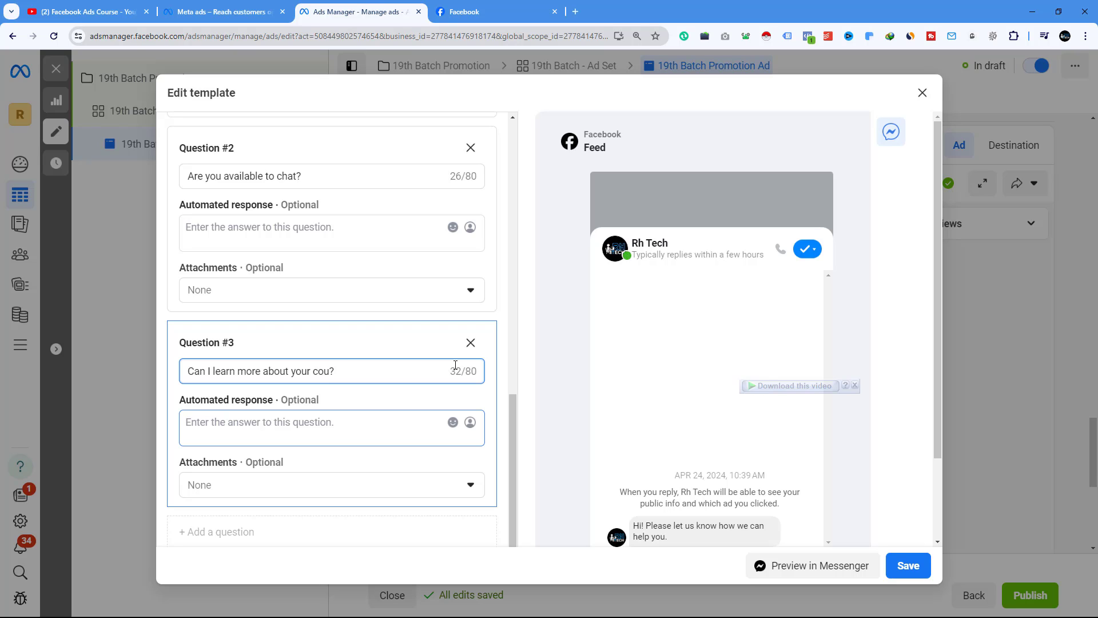
{"action": "type", "text": "rse"}
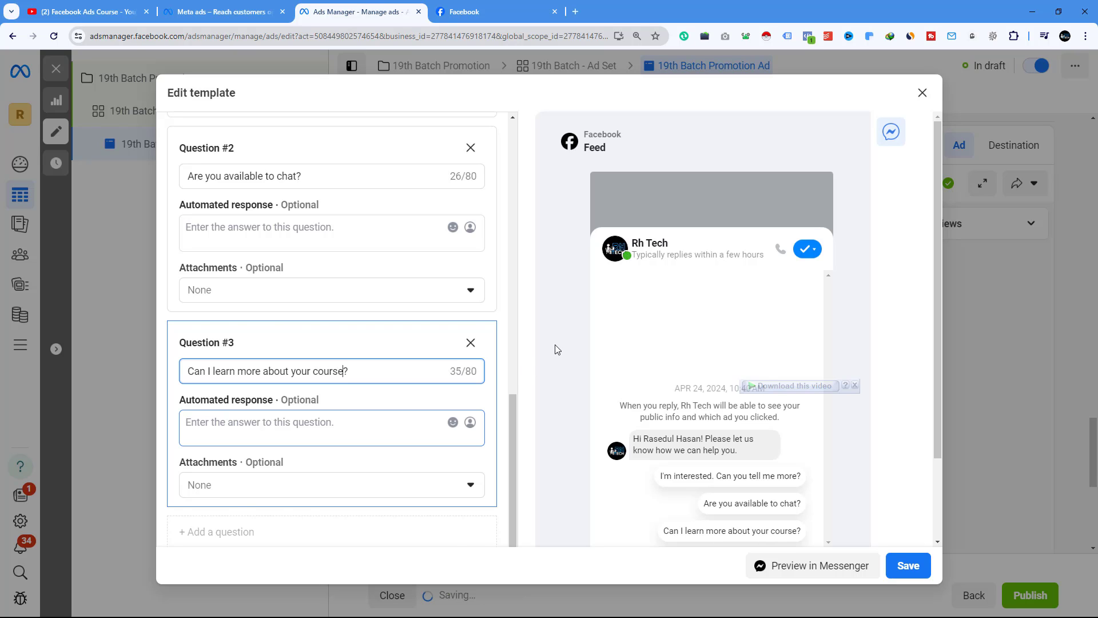
- Set the automated response for "Are you available to chat?" to Yes
{"action": "left_click", "coordinate": [290, 426]}
{"action": "scroll", "coordinate": [290, 328], "scroll_direction": "up", "scroll_amount": 2}
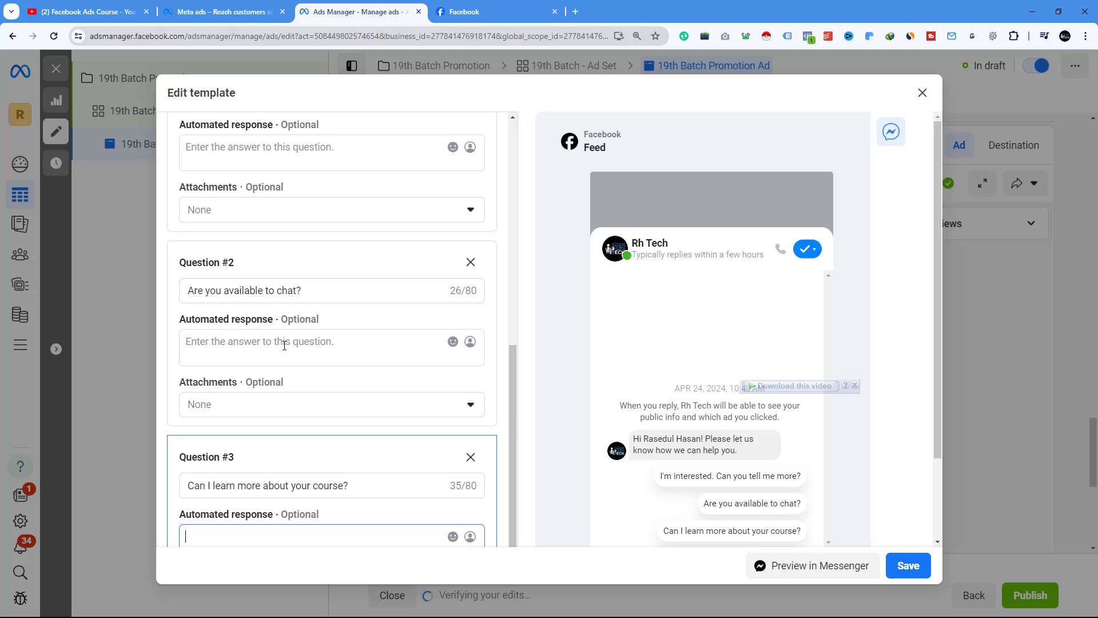
{"action": "left_click", "coordinate": [284, 345]}
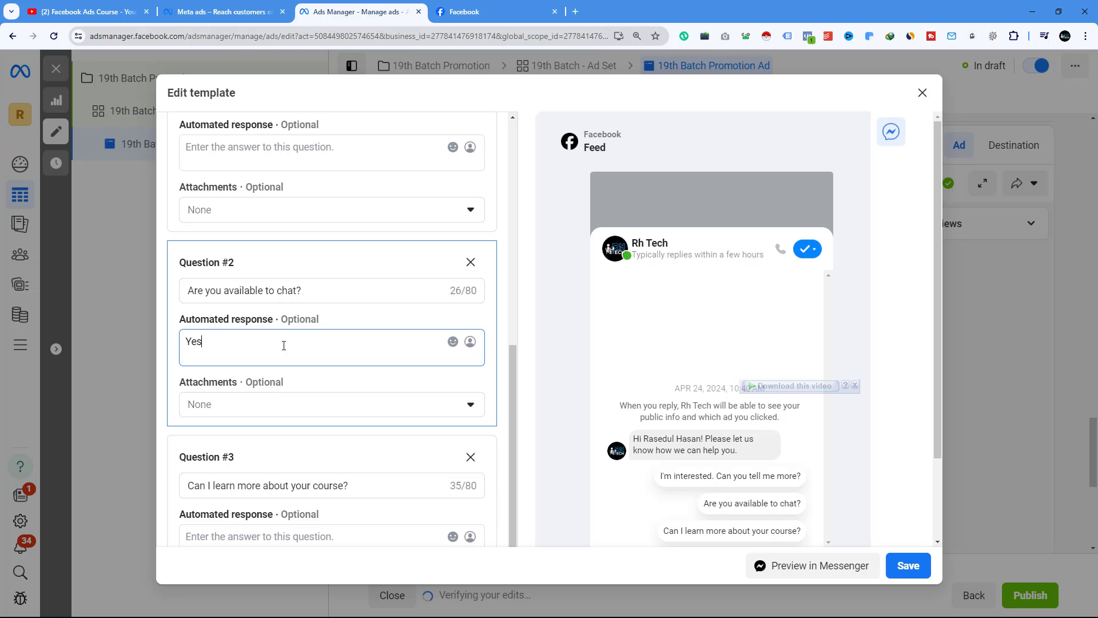
{"action": "scroll", "coordinate": [374, 316], "scroll_direction": "up", "scroll_amount": 2}
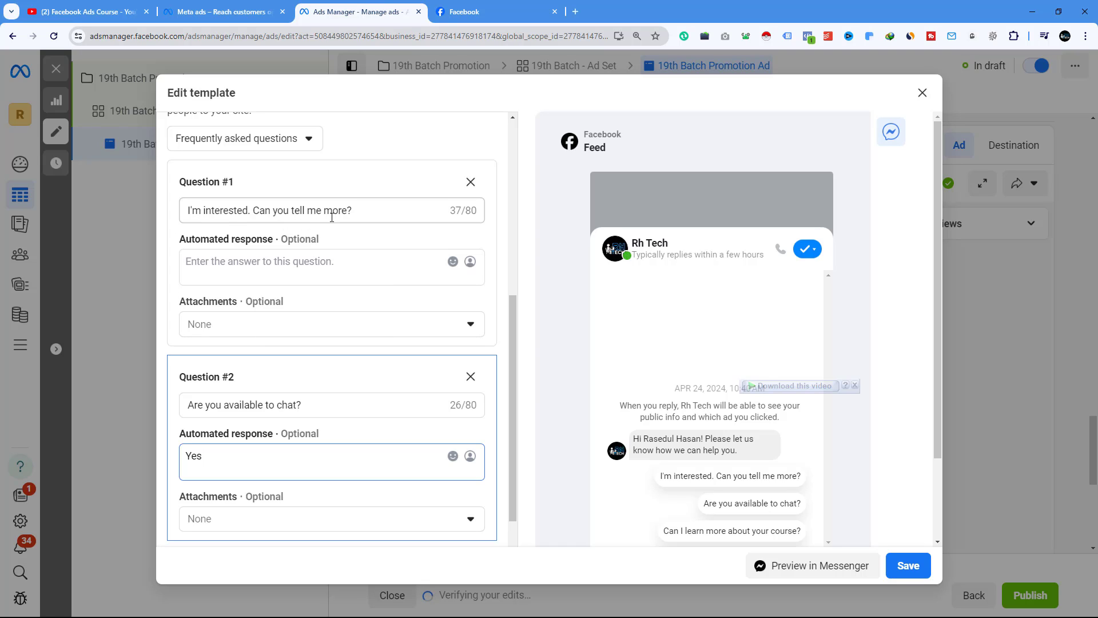
{"action": "left_click", "coordinate": [262, 263]}
{"action": "scroll", "coordinate": [262, 262], "scroll_direction": "up", "scroll_amount": 2}
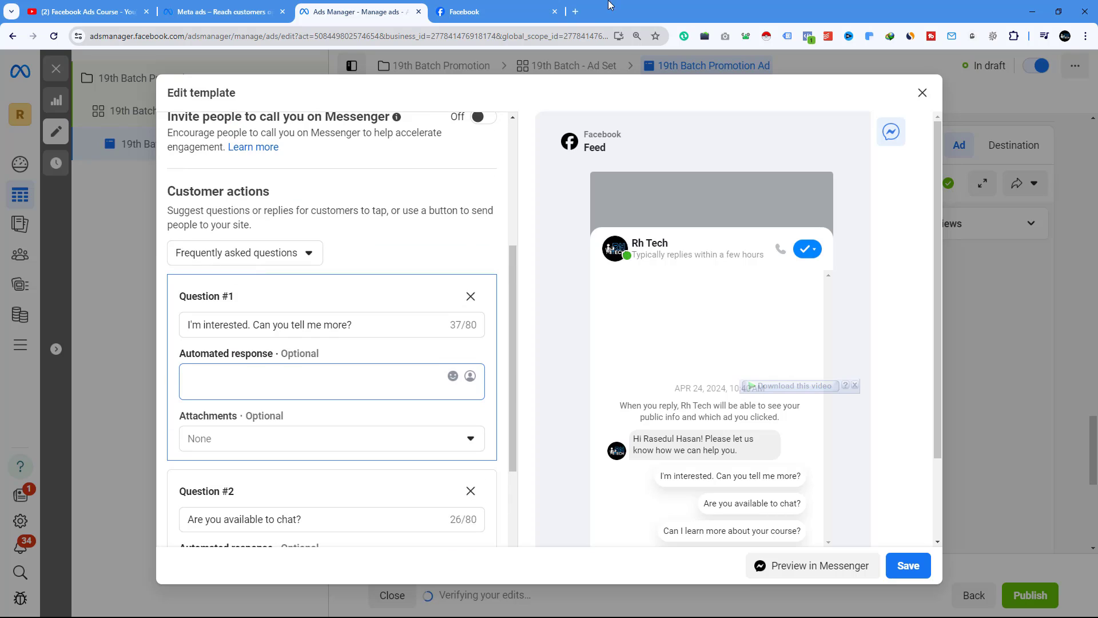
- In a new browser tab, open the rhrasel.com Admission page and copy its URL
{"action": "left_click", "coordinate": [577, 13]}
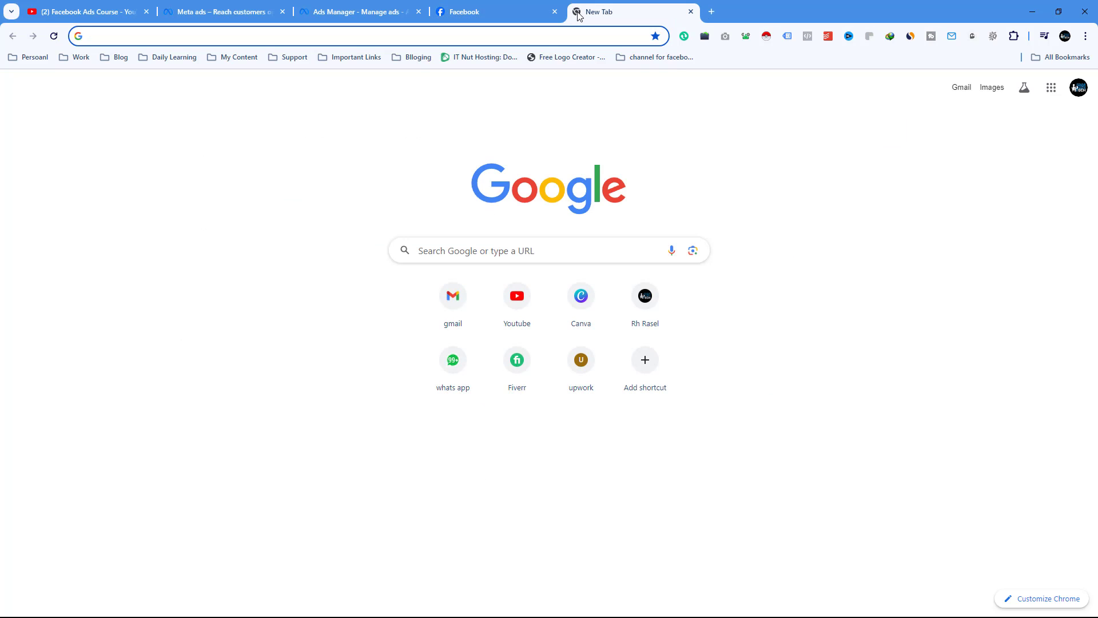
{"action": "type", "text": "rhrasel.com"}
{"action": "key", "text": "Return"}
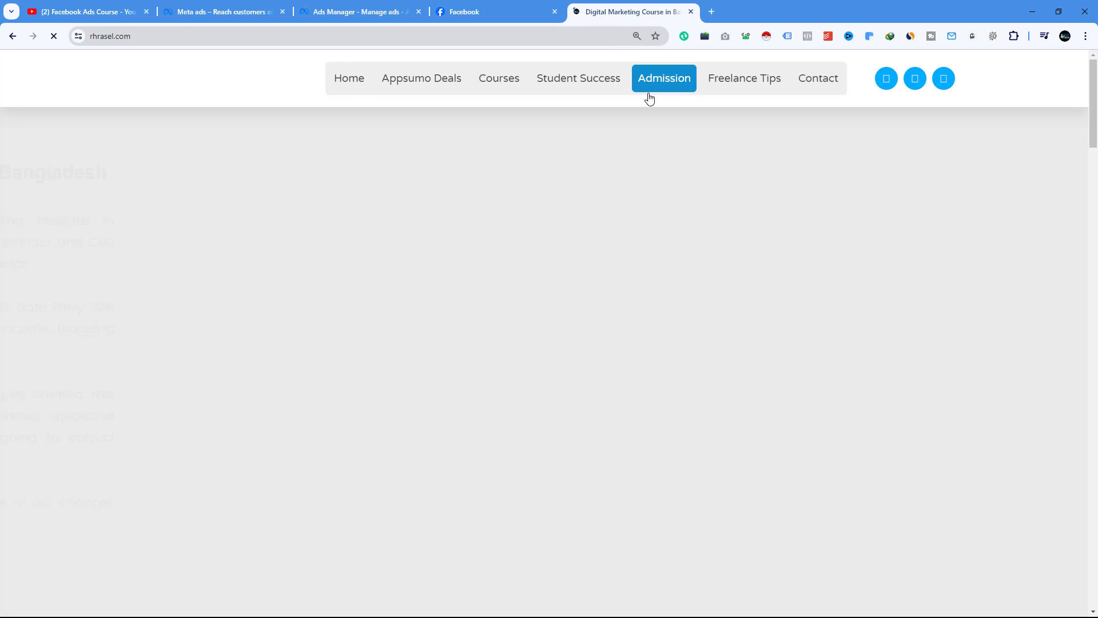
{"action": "left_click", "coordinate": [657, 84]}
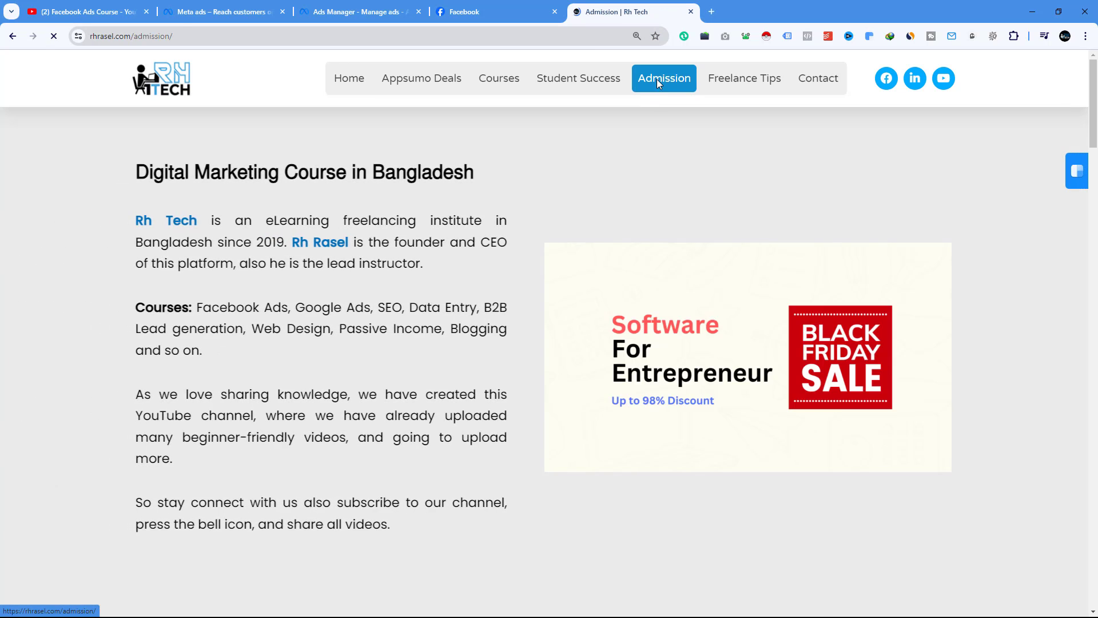
{"action": "right_click", "coordinate": [152, 34]}
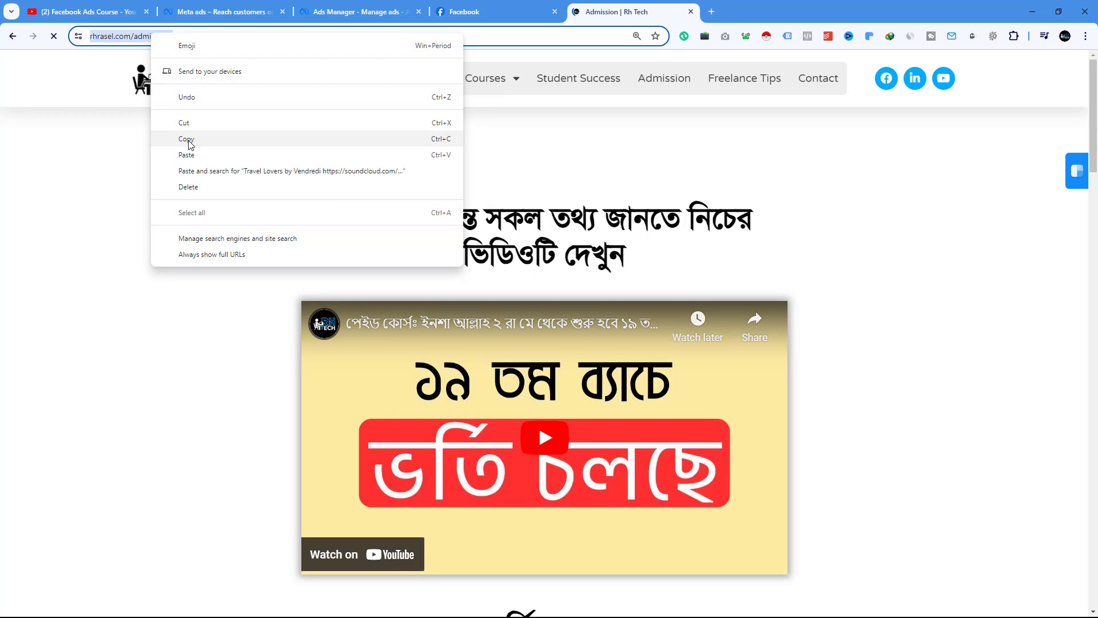
{"action": "left_click", "coordinate": [189, 141]}
- Paste the admission page URL as the automated response to question 1
{"action": "left_click", "coordinate": [375, 8]}
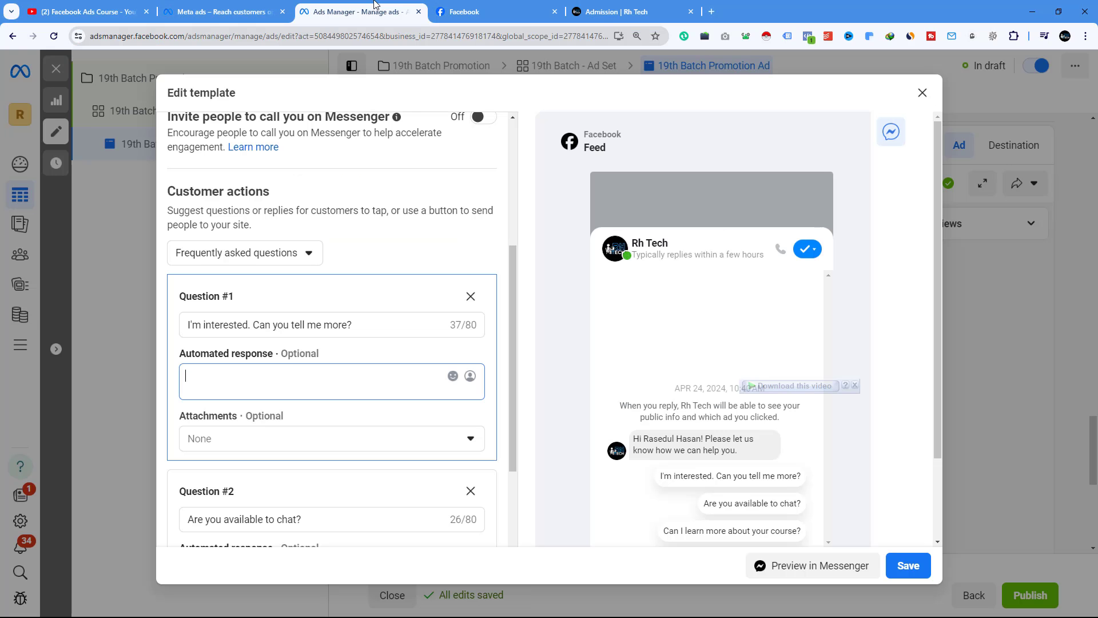
{"action": "right_click", "coordinate": [206, 376]}
{"action": "left_click", "coordinate": [265, 206]}
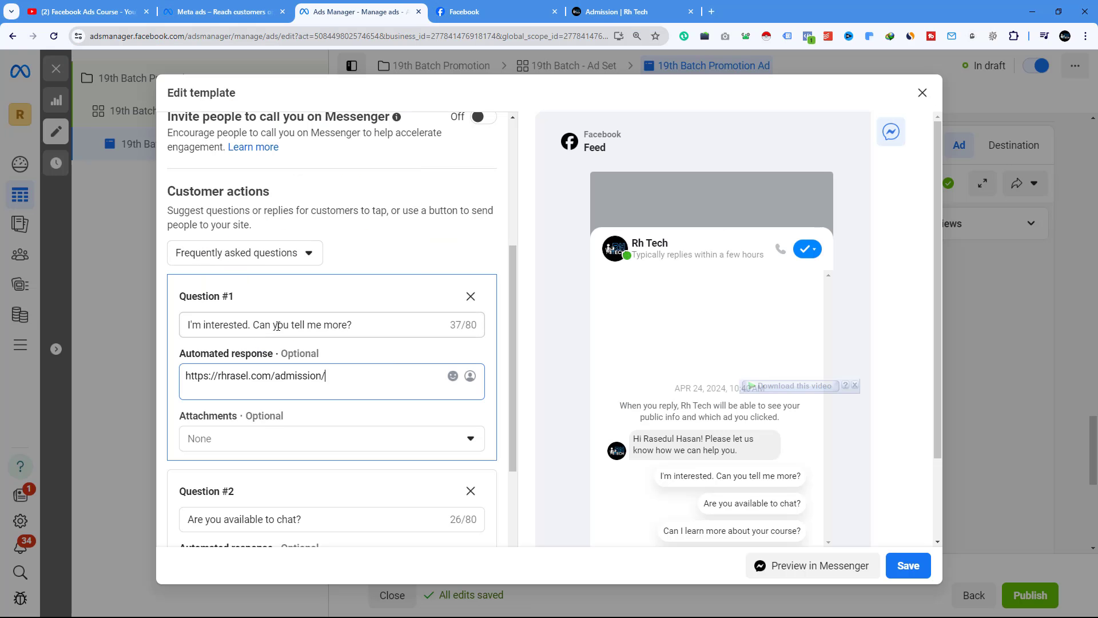
- Paste the same admission URL as question 3's automated response and save the message template
{"action": "scroll", "coordinate": [275, 328], "scroll_direction": "down", "scroll_amount": 6}
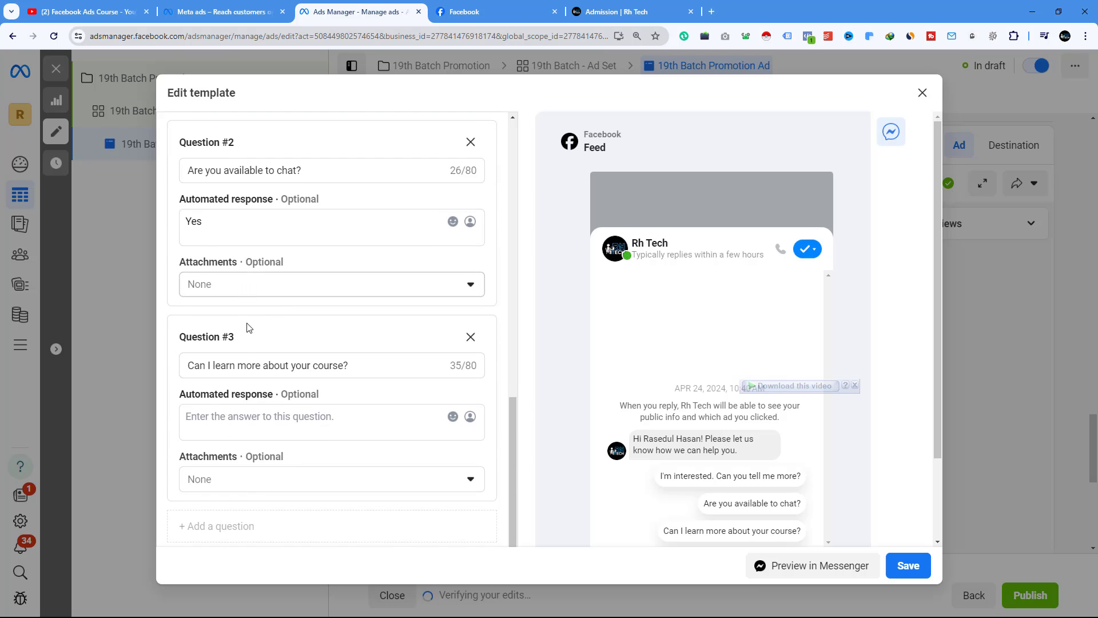
{"action": "scroll", "coordinate": [245, 320], "scroll_direction": "up", "scroll_amount": 2}
{"action": "scroll", "coordinate": [238, 312], "scroll_direction": "down", "scroll_amount": 2}
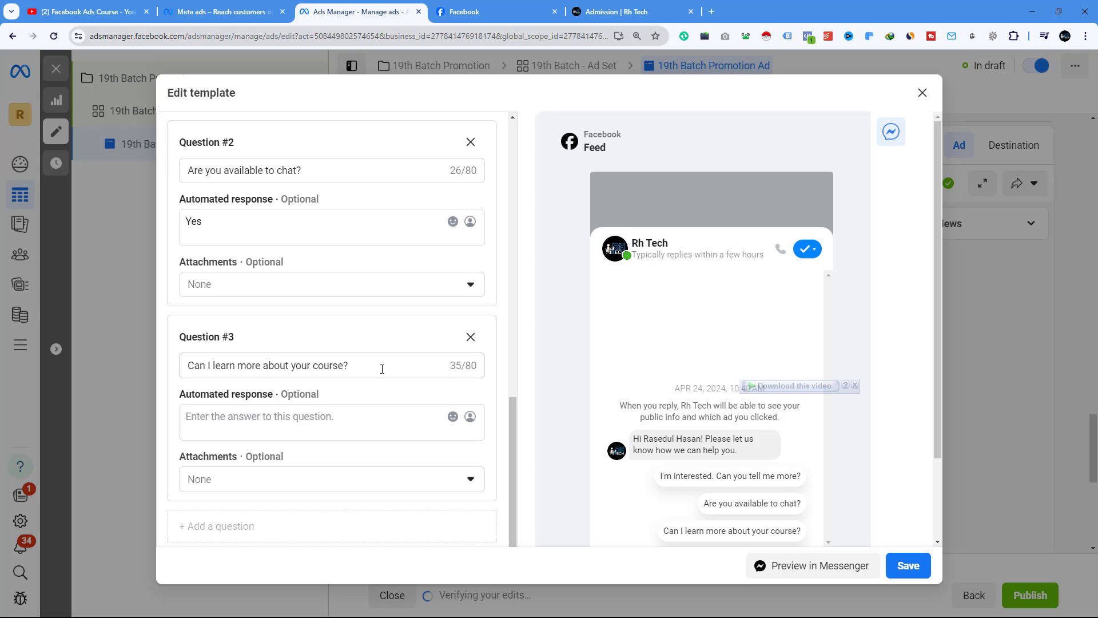
{"action": "left_click", "coordinate": [212, 420]}
{"action": "right_click", "coordinate": [213, 418]}
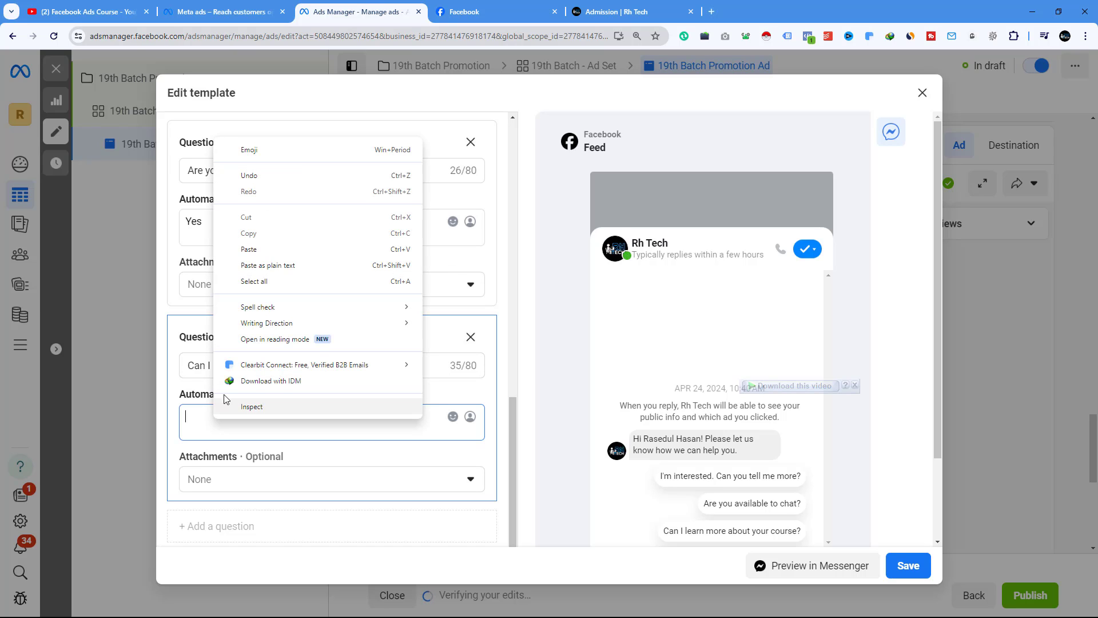
{"action": "left_click", "coordinate": [249, 250]}
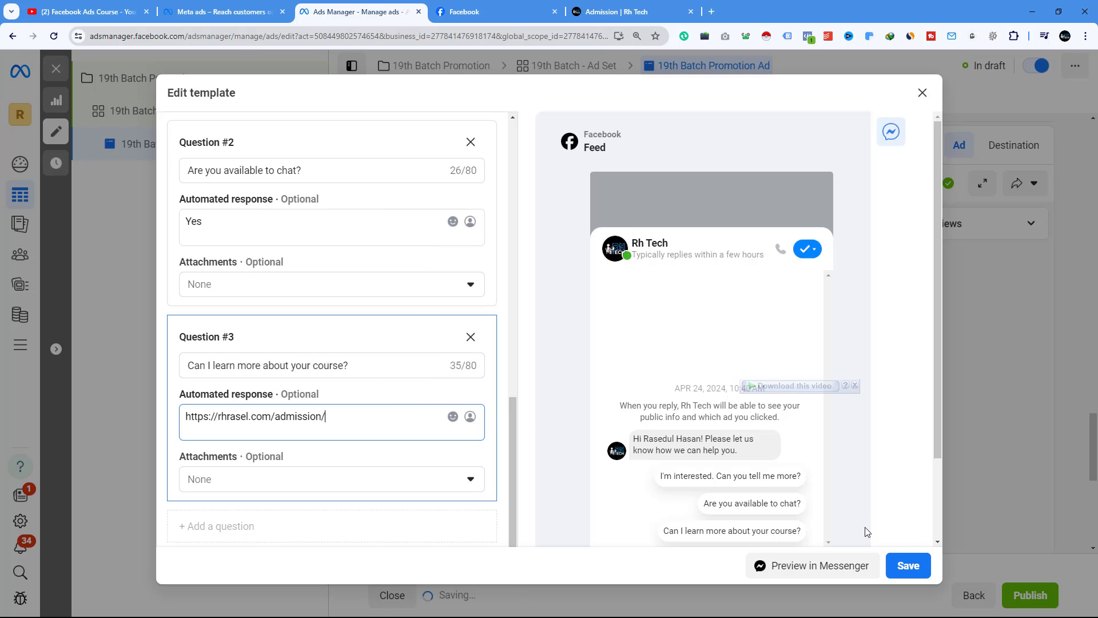
{"action": "left_click", "coordinate": [895, 567]}
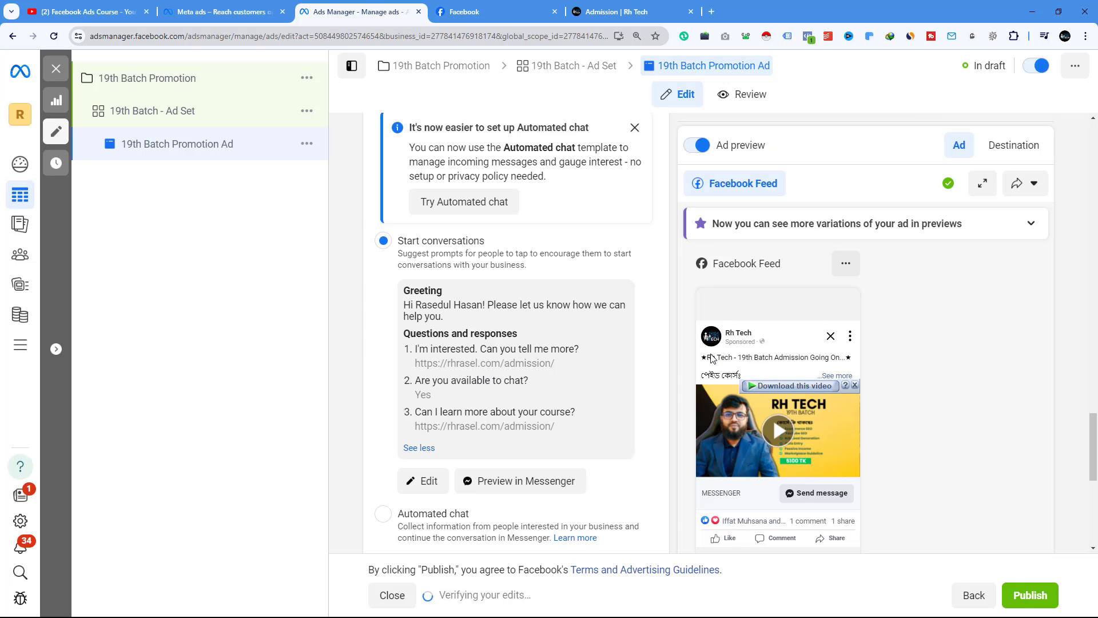
- In the ad set's detailed targeting, search for and add the Freelancer.com (careers) interest
{"action": "scroll", "coordinate": [434, 250], "scroll_direction": "down", "scroll_amount": 4}
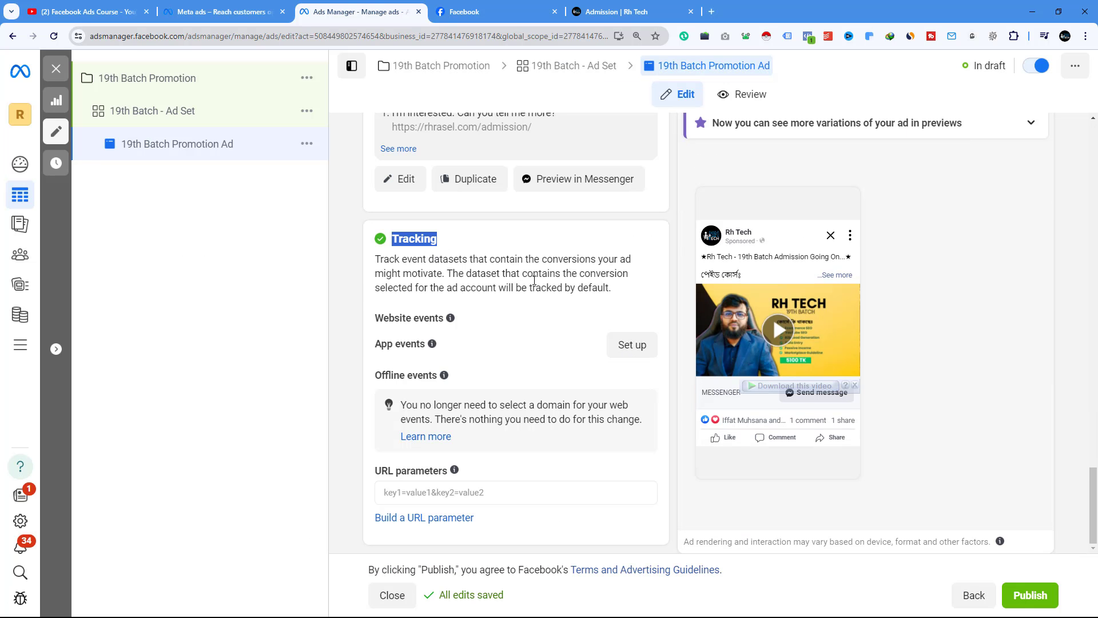
{"action": "scroll", "coordinate": [546, 330], "scroll_direction": "up", "scroll_amount": 15}
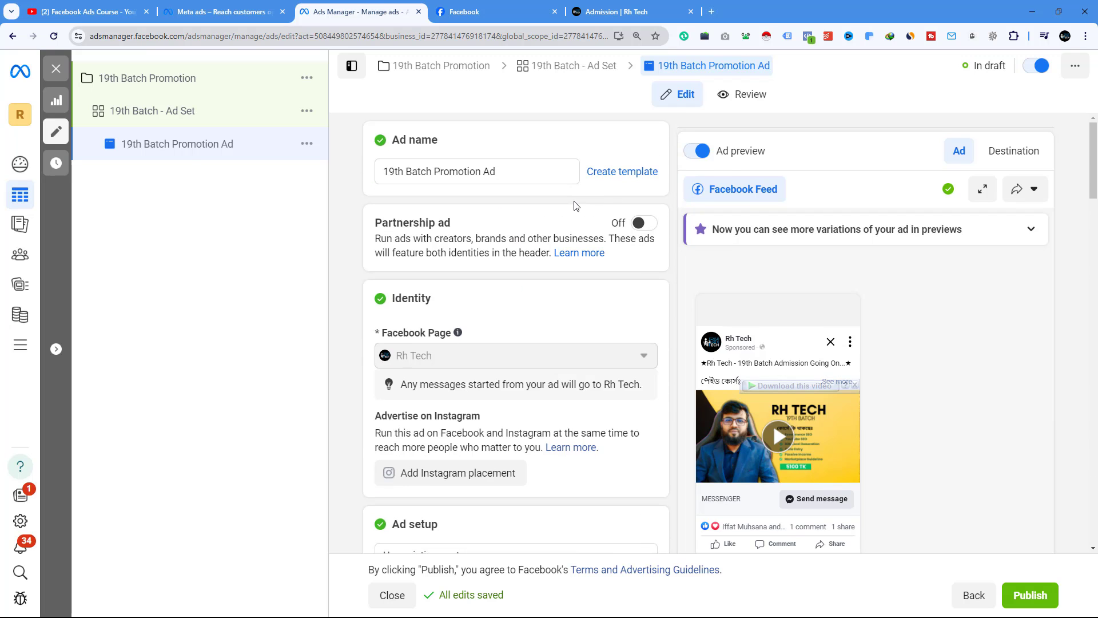
{"action": "scroll", "coordinate": [582, 252], "scroll_direction": "down", "scroll_amount": 10}
{"action": "scroll", "coordinate": [582, 256], "scroll_direction": "down", "scroll_amount": 7}
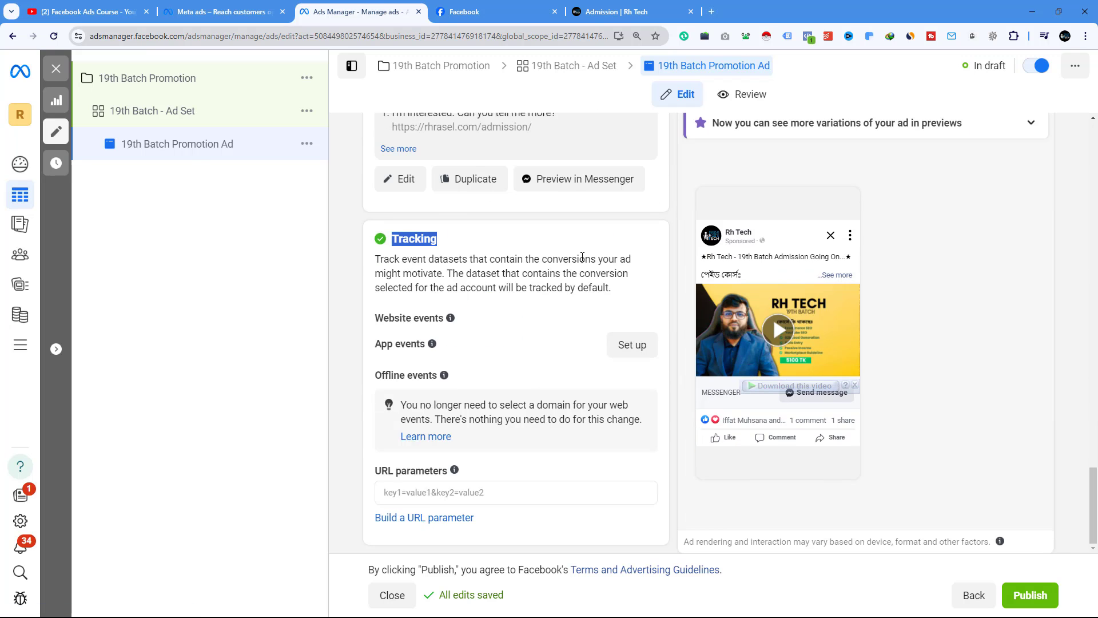
{"action": "left_click", "coordinate": [166, 114]}
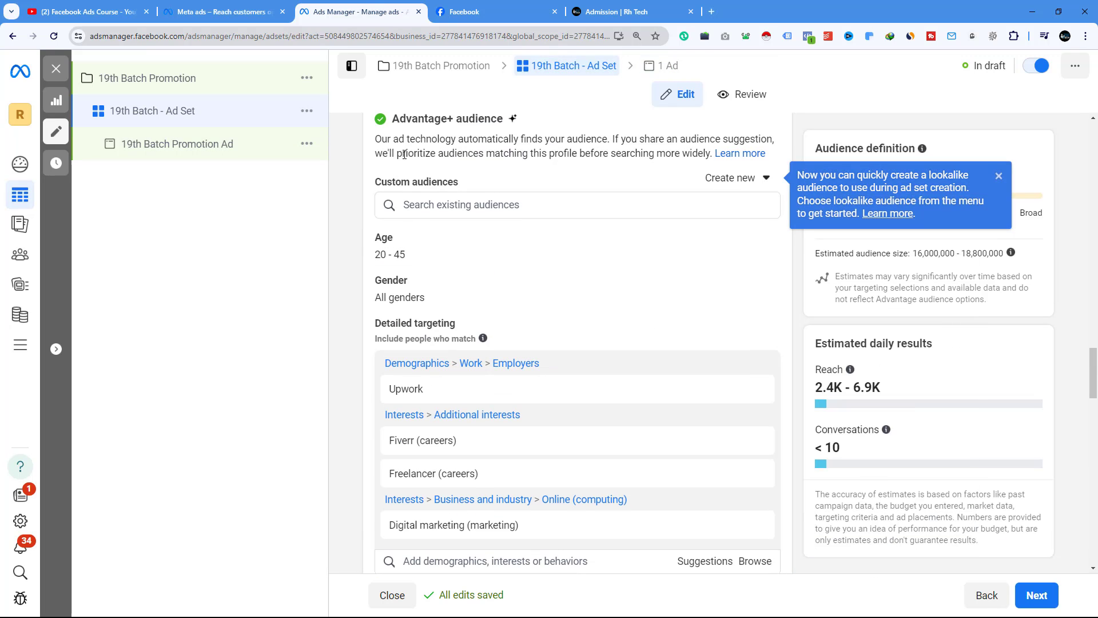
{"action": "scroll", "coordinate": [395, 264], "scroll_direction": "down", "scroll_amount": 2}
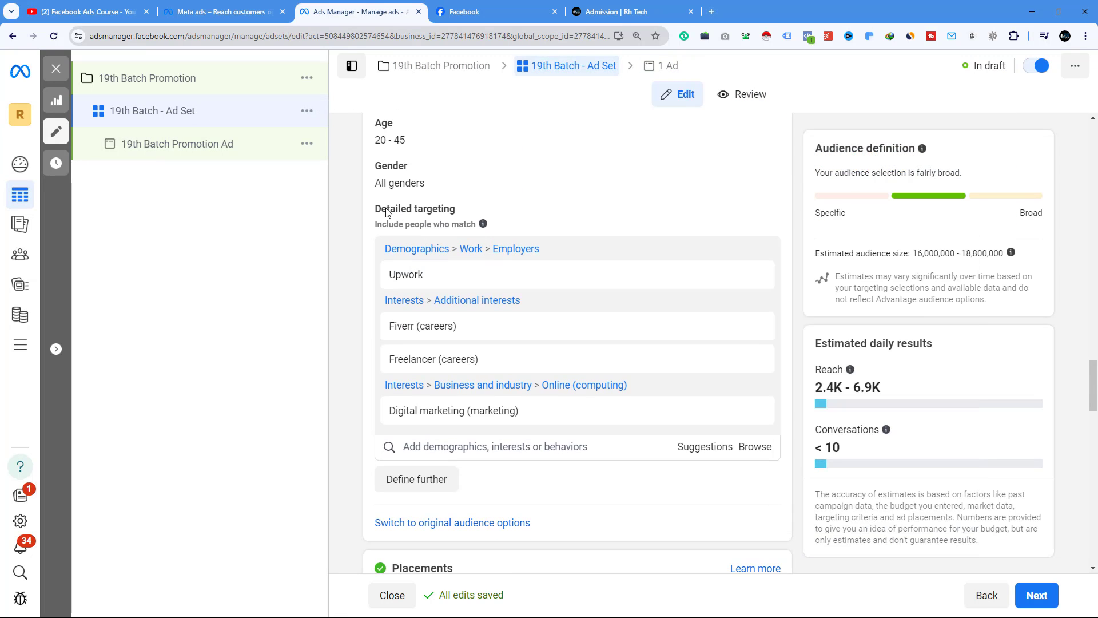
{"action": "scroll", "coordinate": [589, 310], "scroll_direction": "down", "scroll_amount": 2}
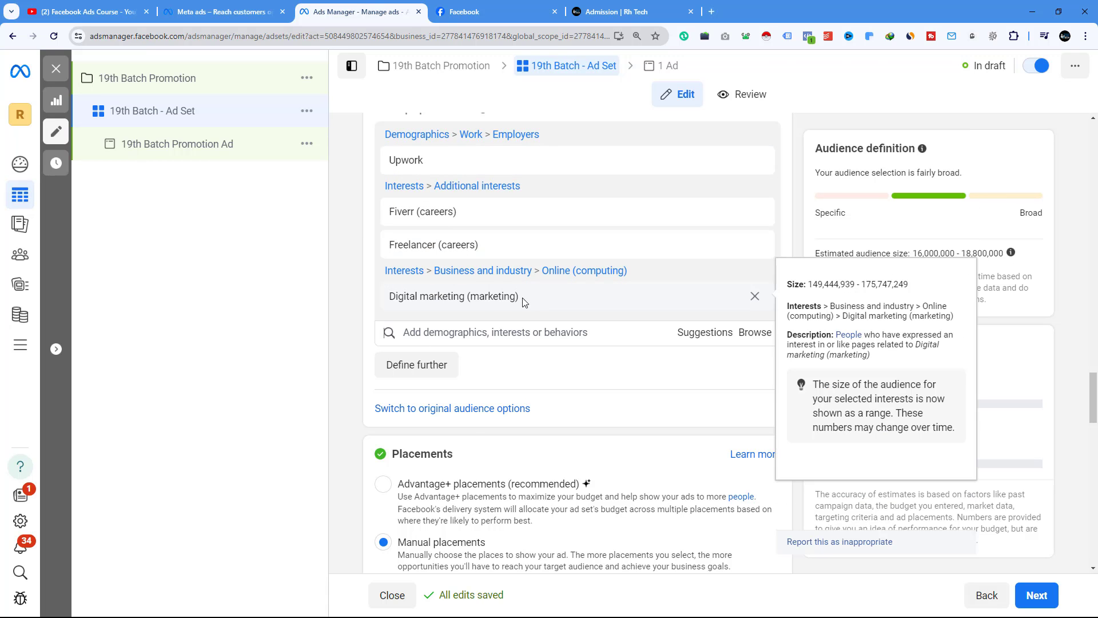
{"action": "left_click", "coordinate": [431, 333]}
{"action": "type", "text": "virtual ass"}
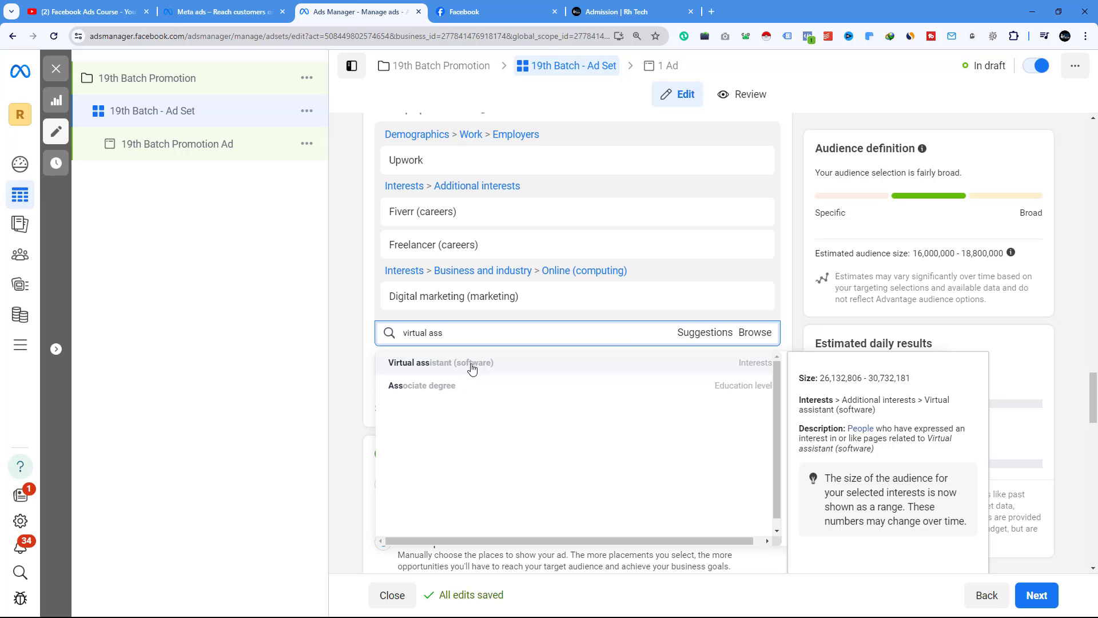
{"action": "left_click_drag", "start_coordinate": [443, 333], "coordinate": [402, 337]}
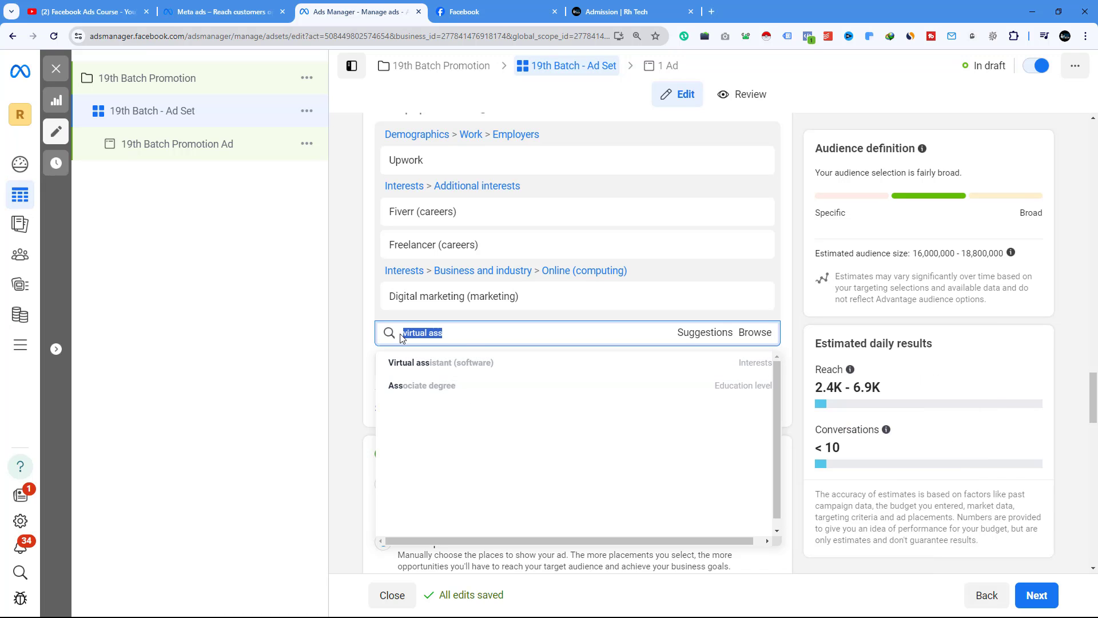
{"action": "key", "text": "BackSpace"}
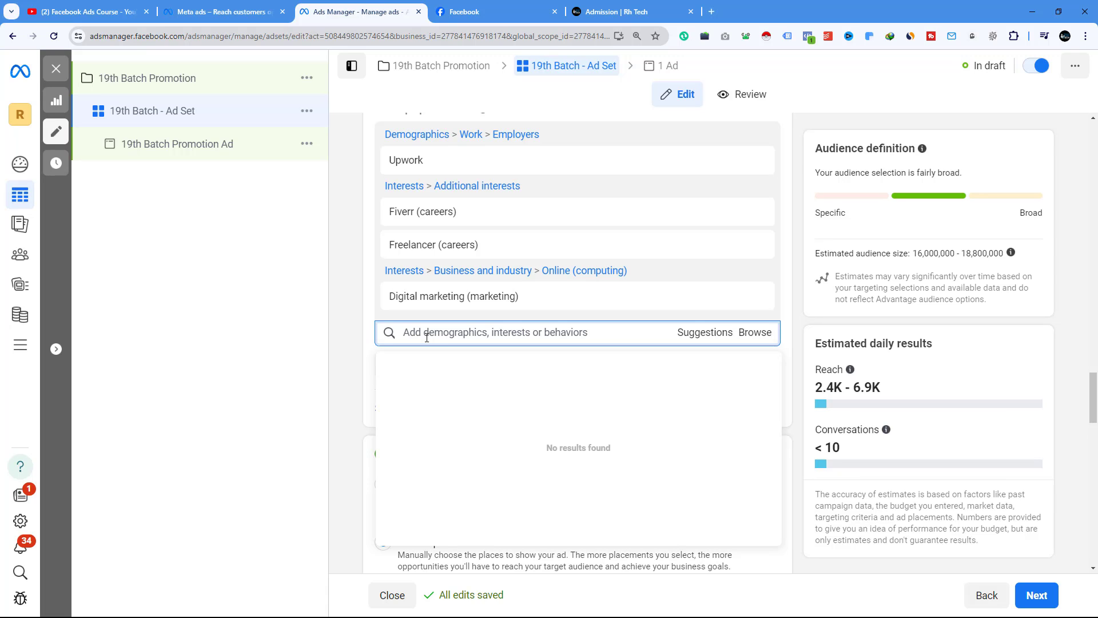
{"action": "type", "text": "onlin"}
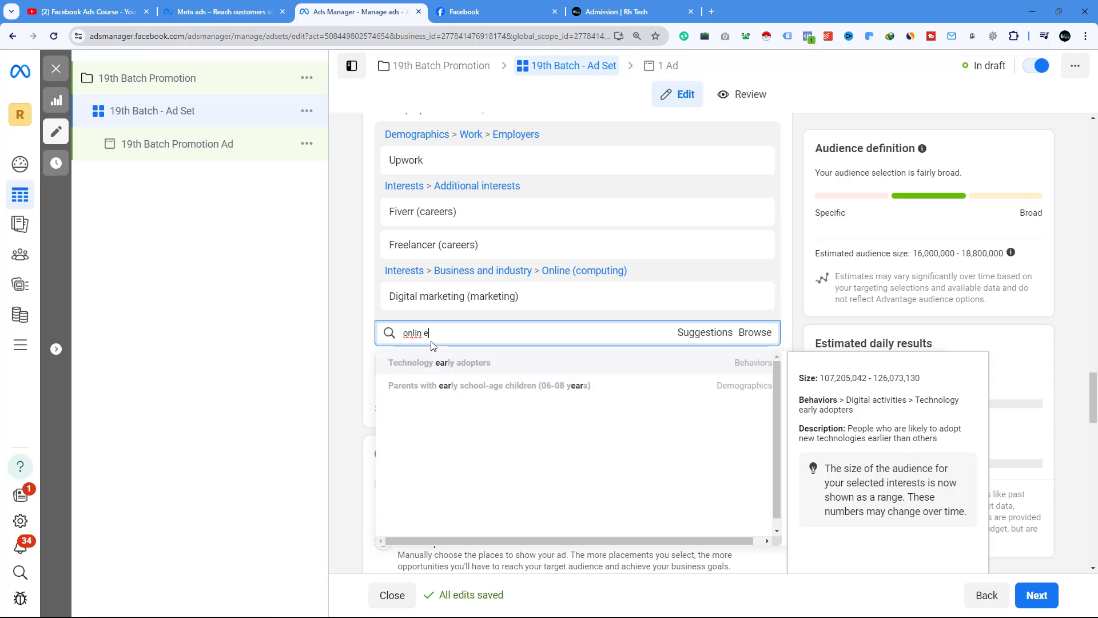
{"action": "key", "text": "ctrl+a"}
{"action": "type", "text": "freelanc"}
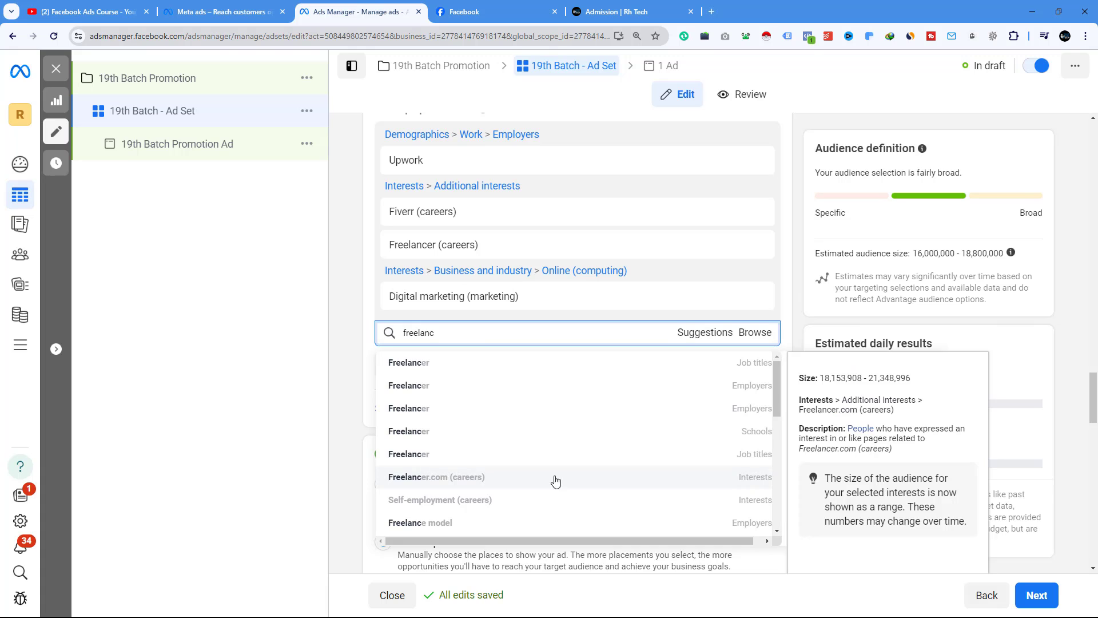
{"action": "left_click", "coordinate": [456, 478]}
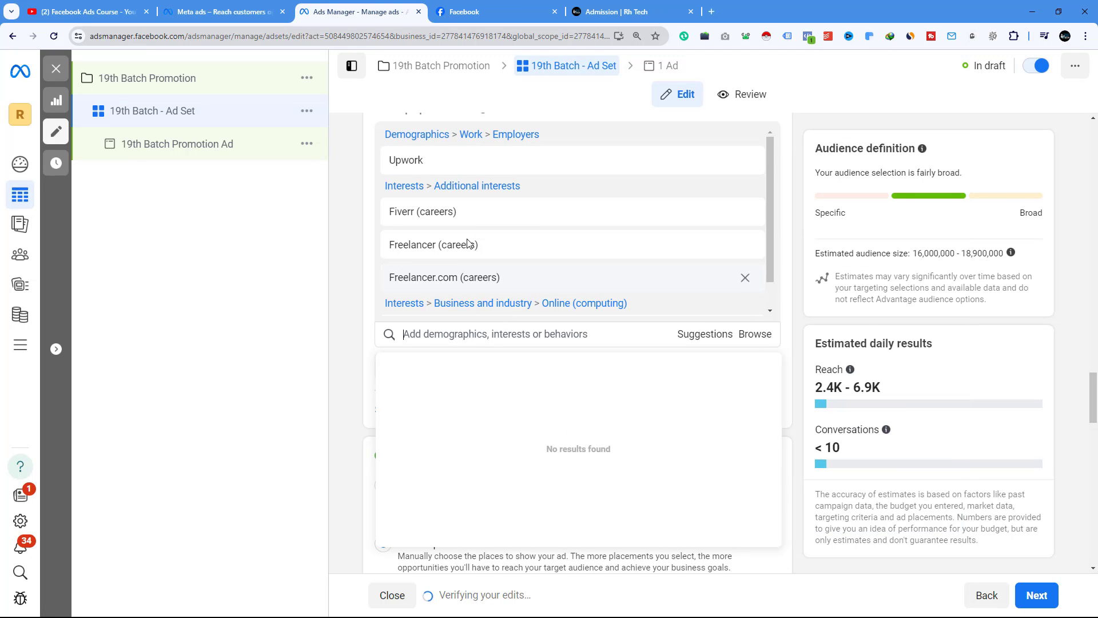
- Open the 19th Batch Promotion Ad, review its settings and publish the campaign
{"action": "left_click", "coordinate": [181, 156]}
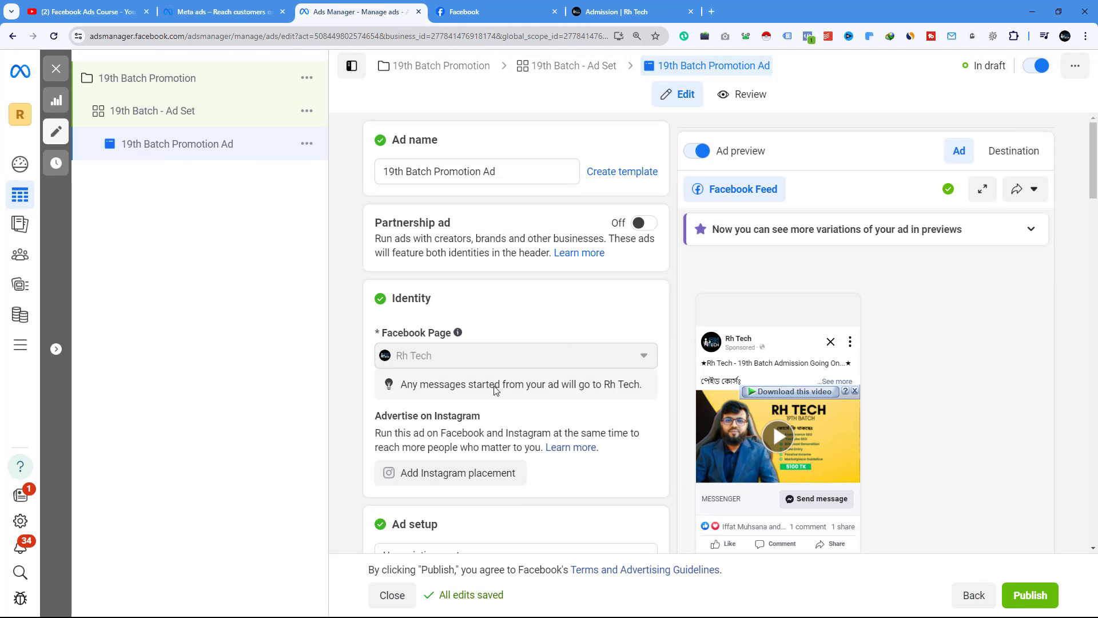
{"action": "scroll", "coordinate": [423, 366], "scroll_direction": "down", "scroll_amount": 2}
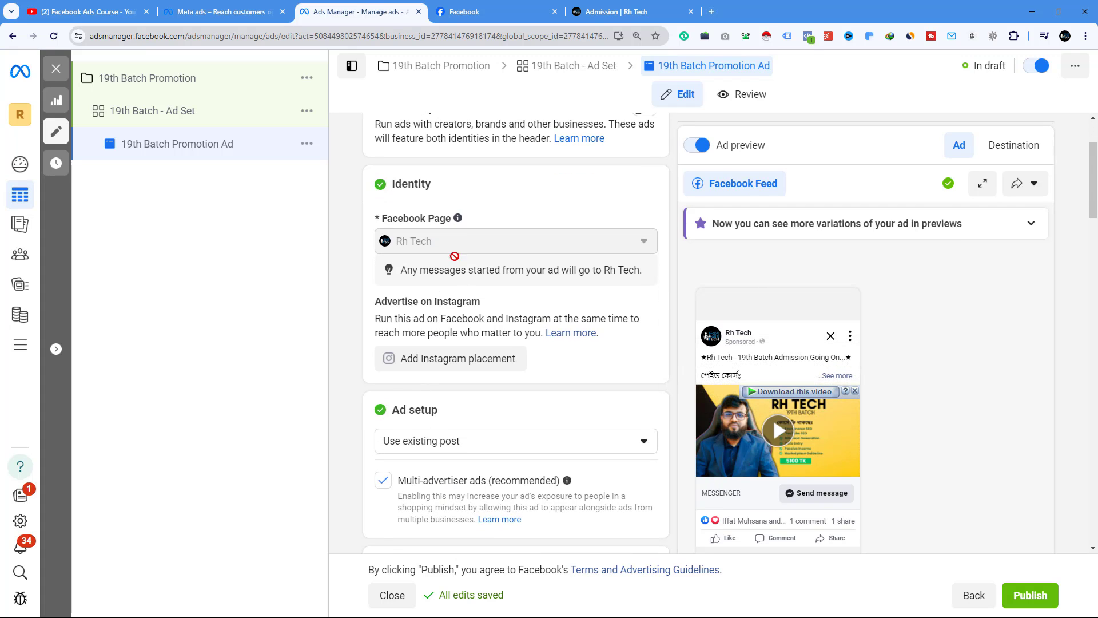
{"action": "scroll", "coordinate": [457, 257], "scroll_direction": "down", "scroll_amount": 5}
{"action": "scroll", "coordinate": [463, 360], "scroll_direction": "down", "scroll_amount": 15}
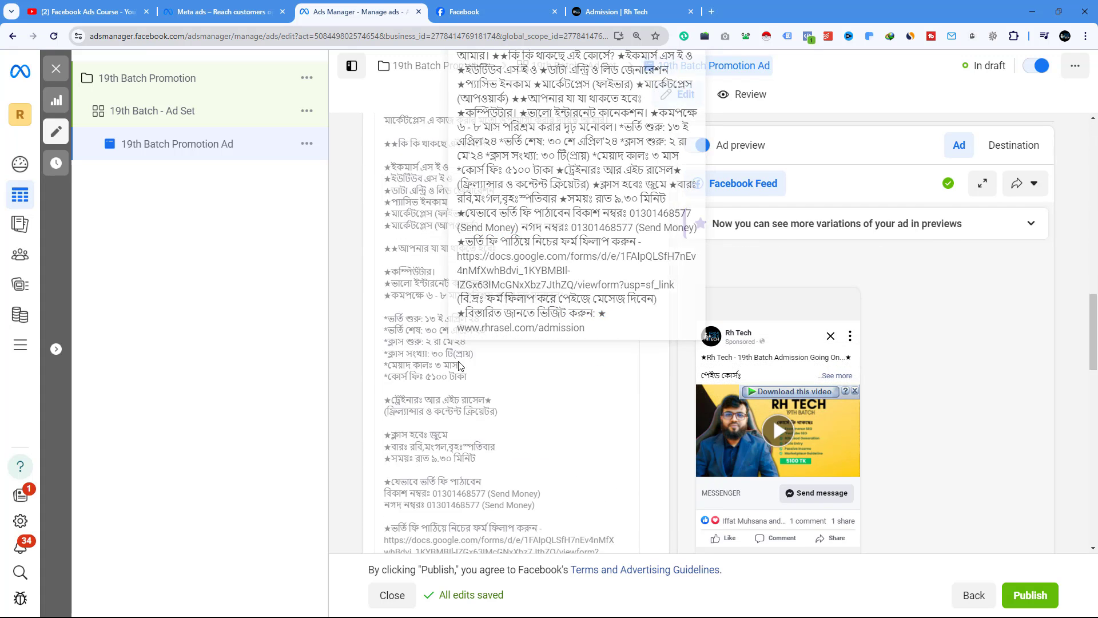
{"action": "mouse_move", "coordinate": [450, 367]}
{"action": "scroll", "coordinate": [460, 347], "scroll_direction": "down", "scroll_amount": 1}
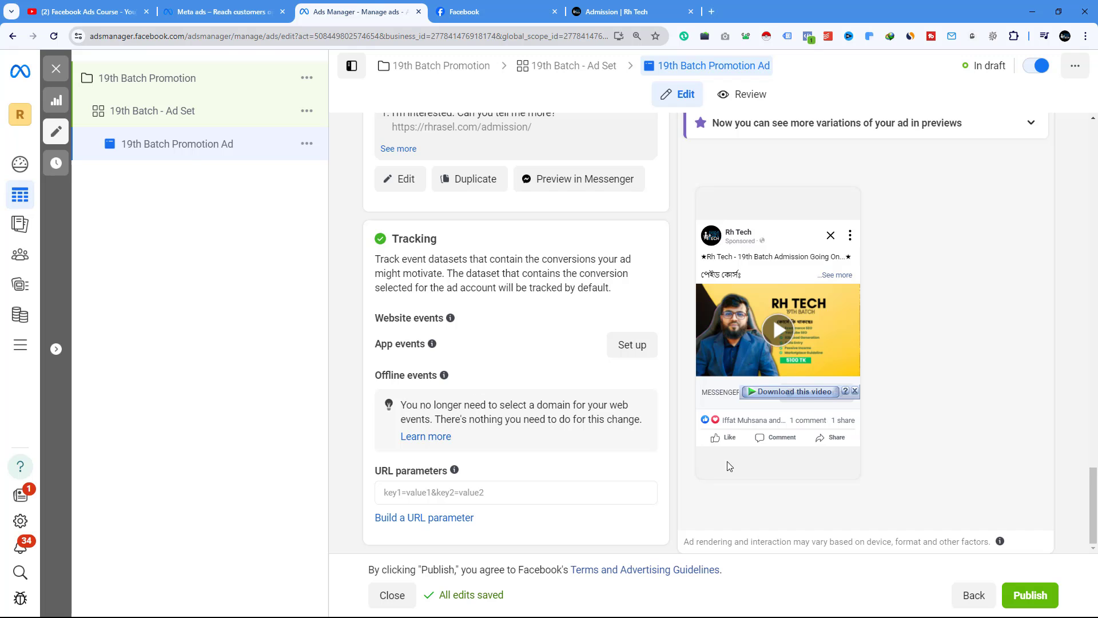
{"action": "left_click", "coordinate": [1030, 596]}
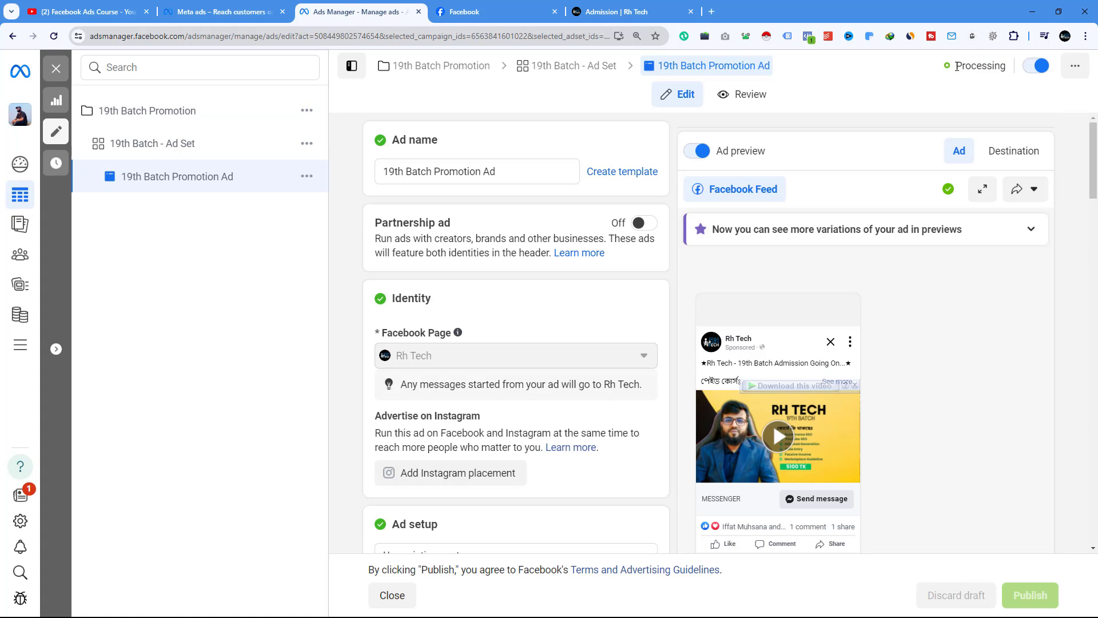
- Review the published campaign's status and its ad set and campaign settings
{"action": "left_click_drag", "start_coordinate": [967, 67], "coordinate": [1013, 68]}
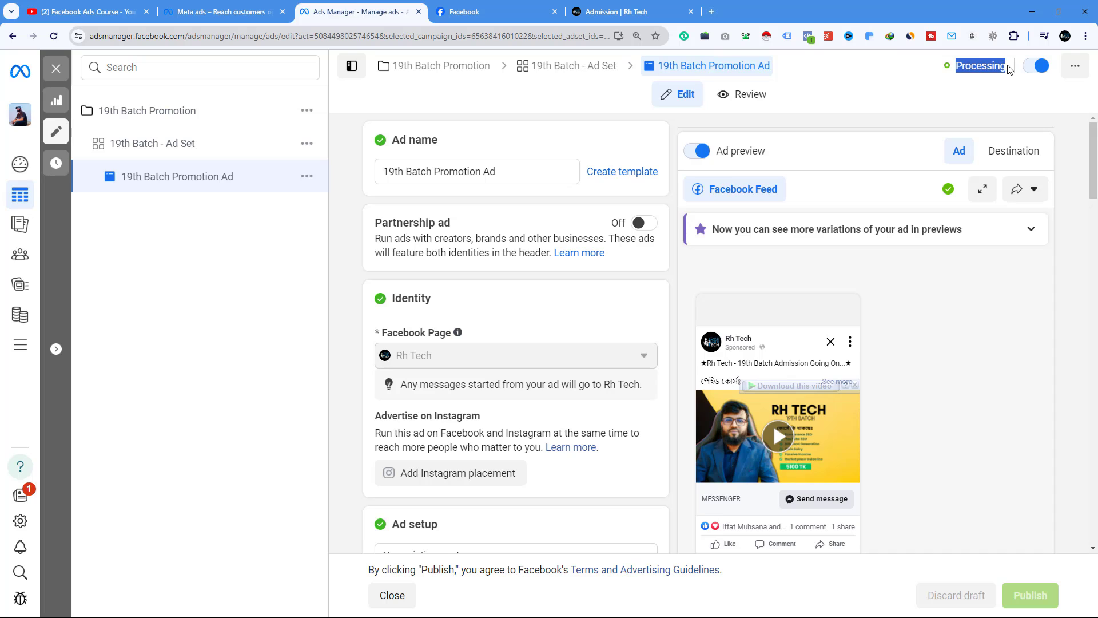
{"action": "left_click", "coordinate": [147, 148]}
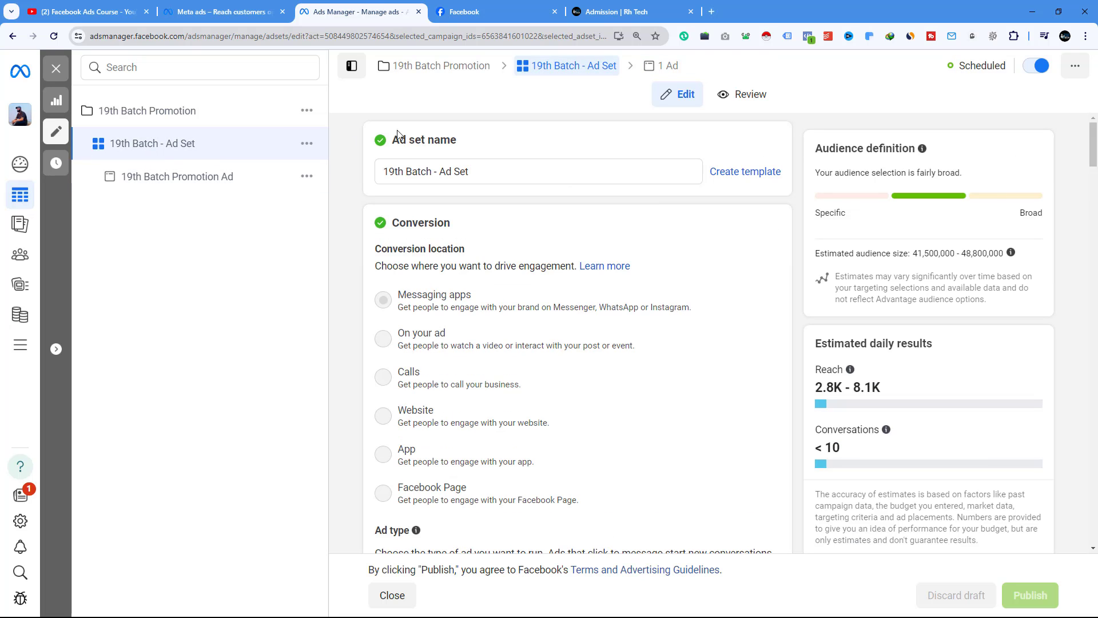
{"action": "left_click", "coordinate": [184, 118]}
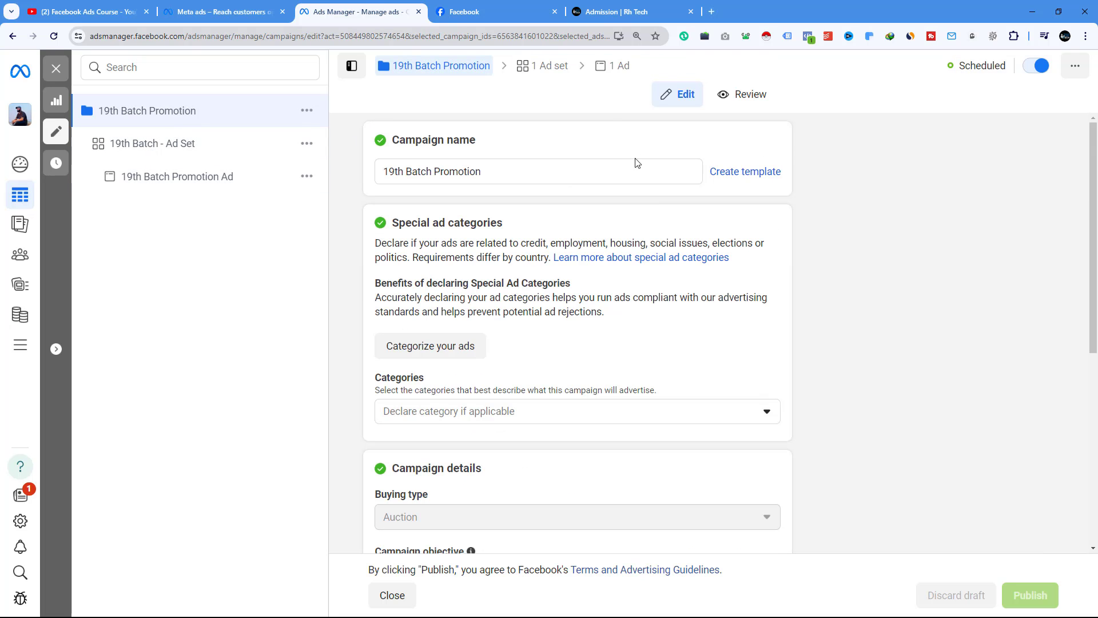
{"action": "scroll", "coordinate": [694, 278], "scroll_direction": "down", "scroll_amount": 6}
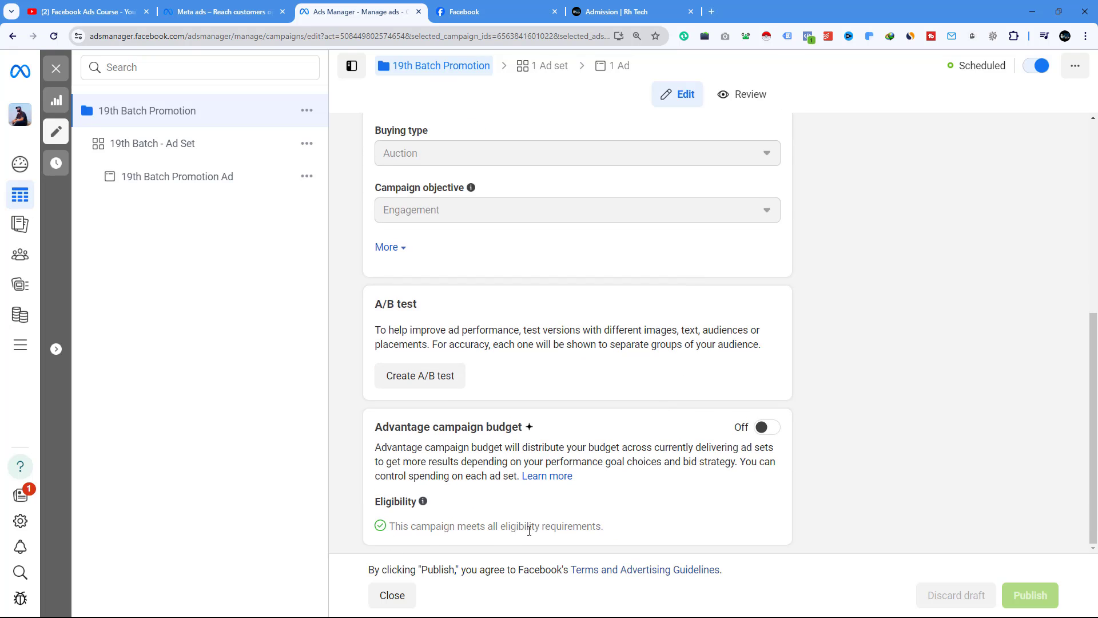
{"action": "scroll", "coordinate": [403, 328], "scroll_direction": "up", "scroll_amount": 6}
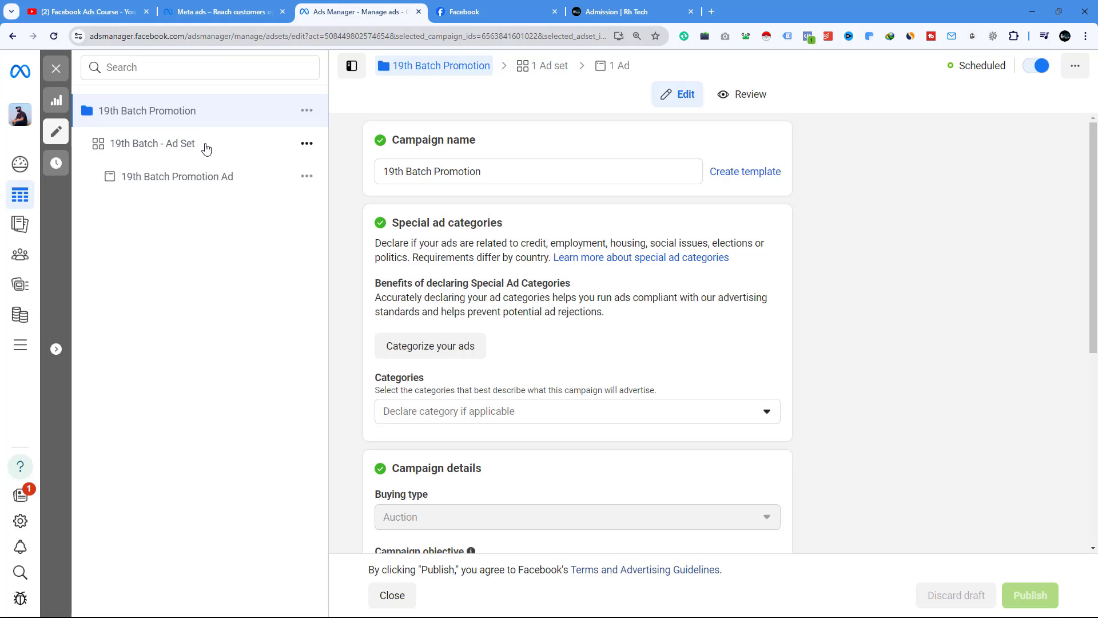
- Close the Meta ads, Facebook and Admission tabs and return to the YouTube course playlist
{"action": "left_click", "coordinate": [235, 12]}
{"action": "left_click", "coordinate": [86, 12]}
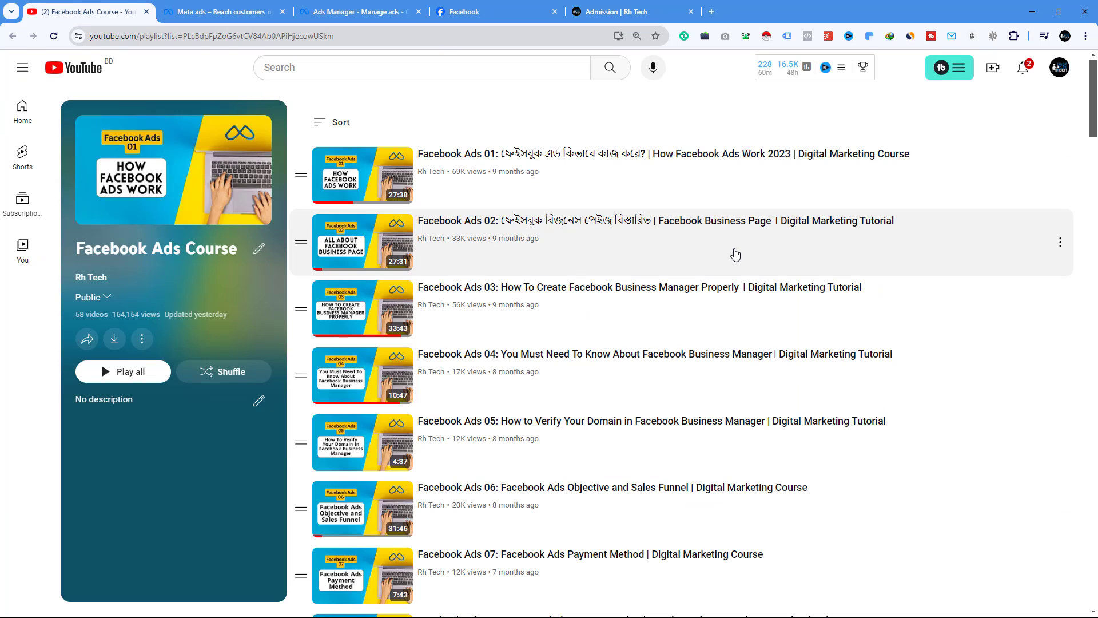
{"action": "scroll", "coordinate": [735, 254], "scroll_direction": "down", "scroll_amount": 20}
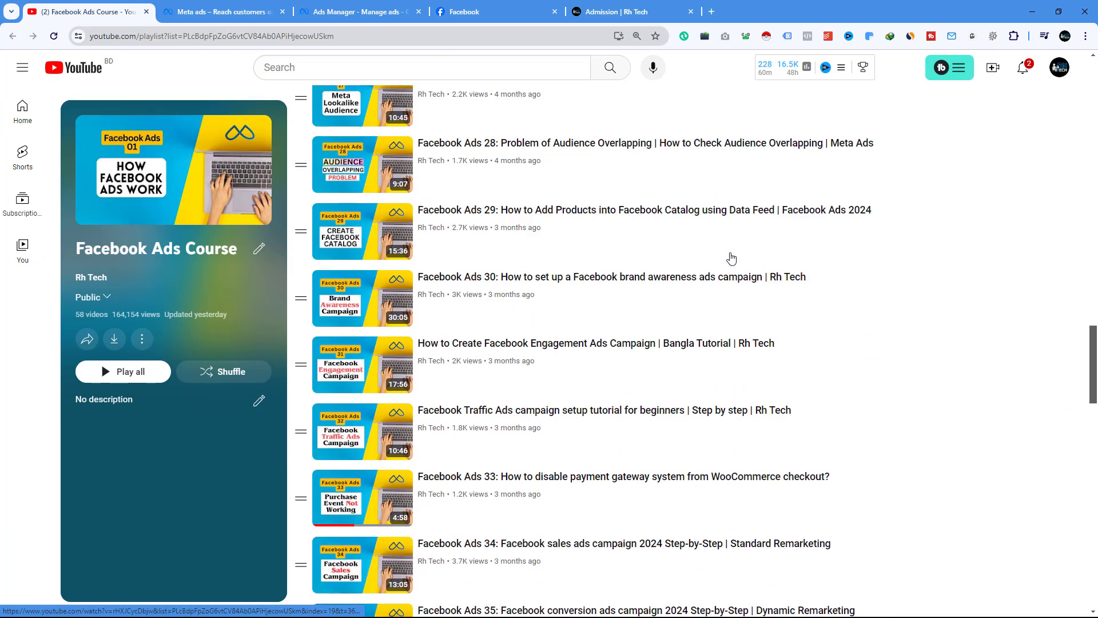
{"action": "scroll", "coordinate": [730, 258], "scroll_direction": "down", "scroll_amount": 15}
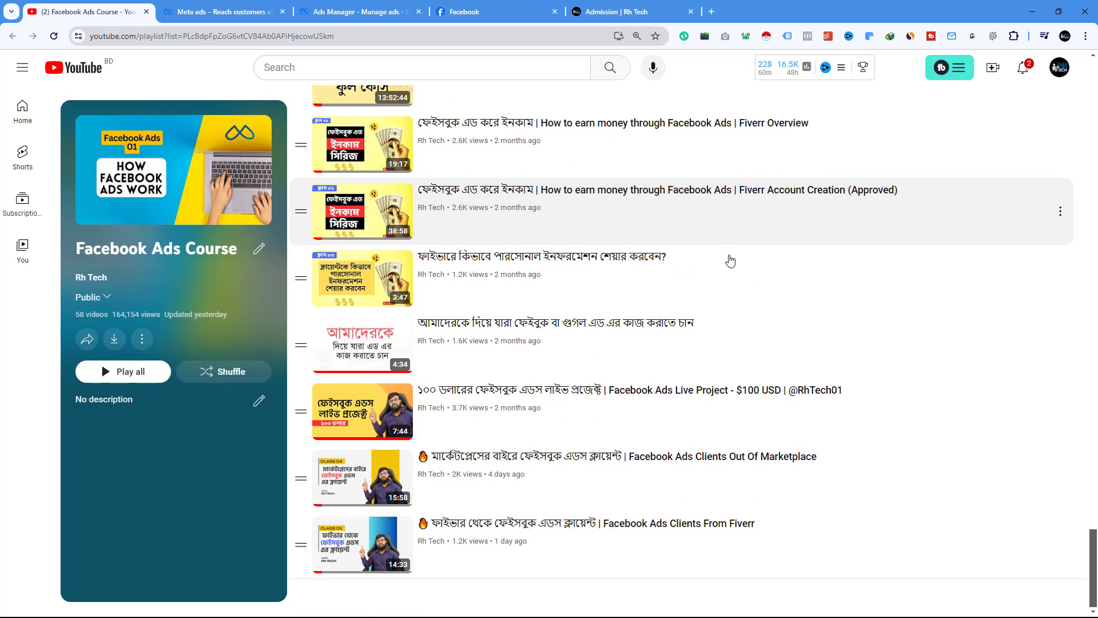
{"action": "left_click", "coordinate": [271, 5]}
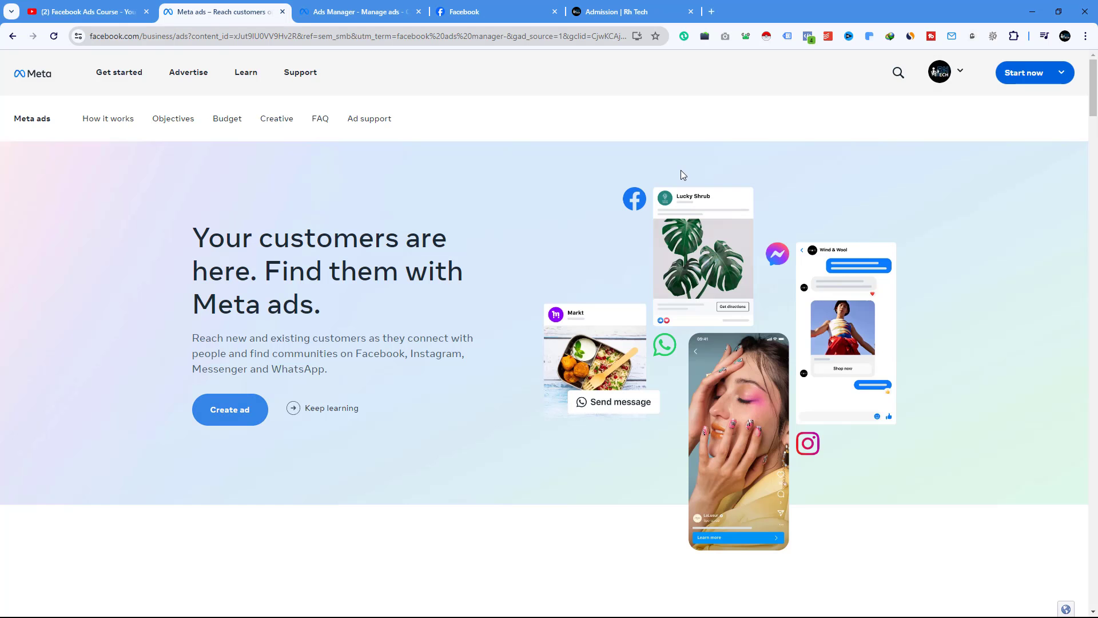
{"action": "left_click", "coordinate": [282, 11]}
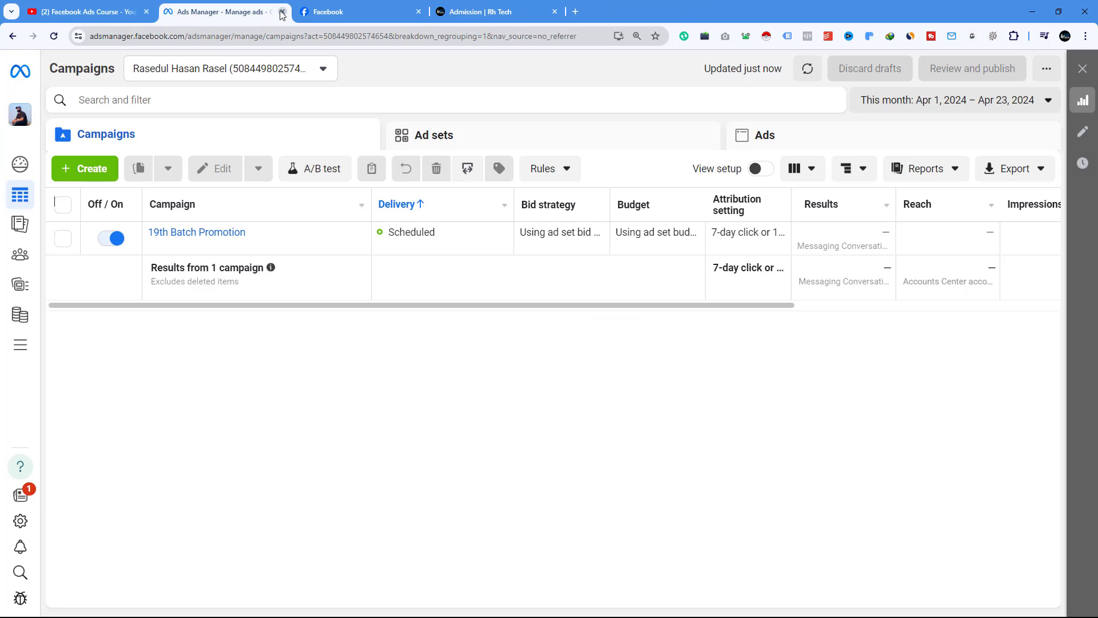
{"action": "left_click", "coordinate": [419, 12]}
{"action": "left_click", "coordinate": [419, 12]}
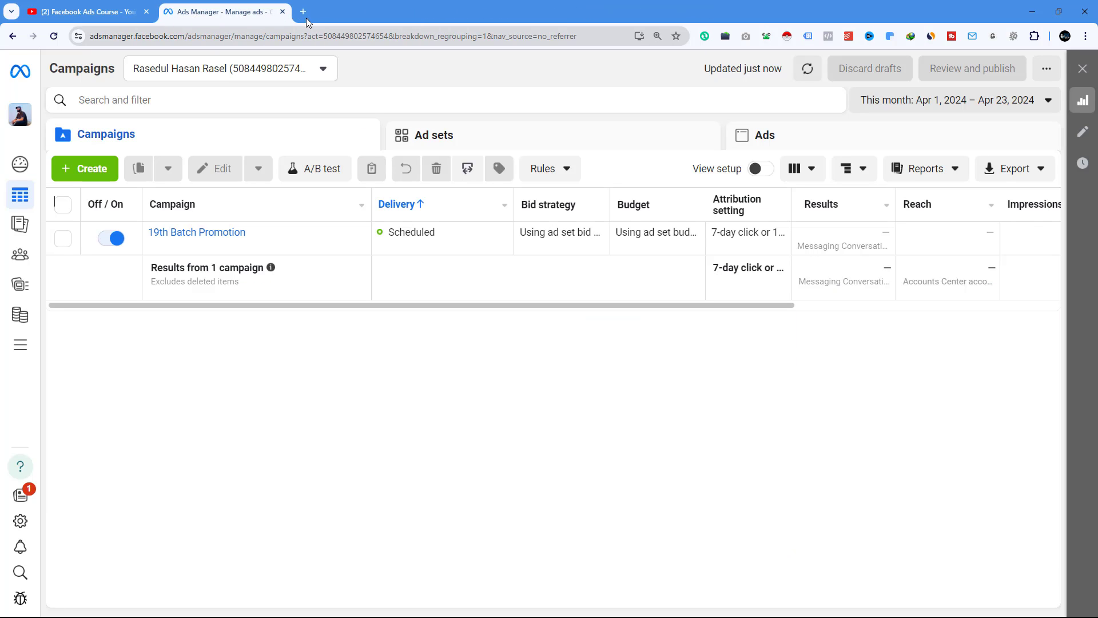
{"action": "left_click", "coordinate": [96, 6]}
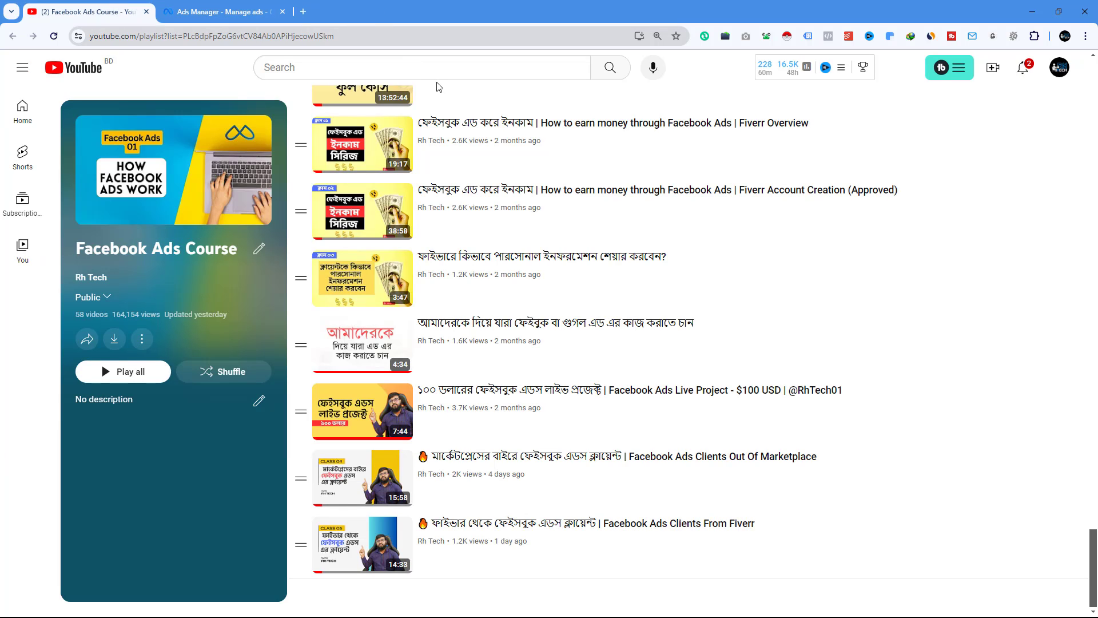